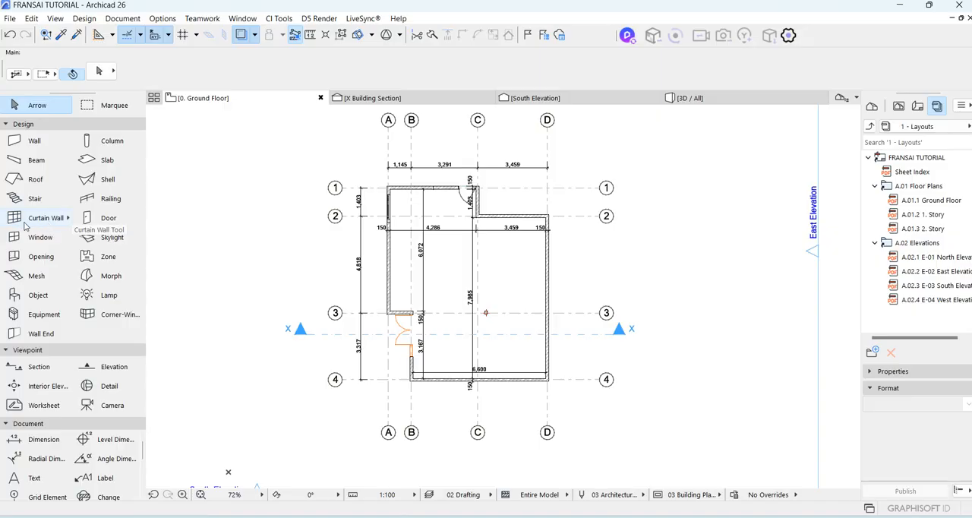
Draw a horizontal single-segment curtain wall in the empty area beyond the plan's corner at grids D and 4.
{"action": "scroll", "coordinate": [524, 370], "scroll_direction": "up", "scroll_amount": 5}
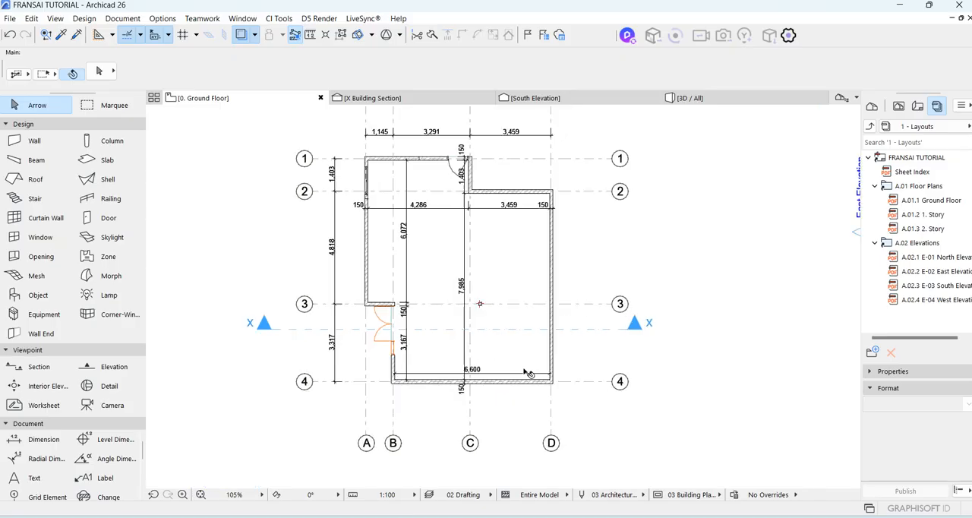
{"action": "scroll", "coordinate": [516, 343], "scroll_direction": "down", "scroll_amount": 3}
{"action": "scroll", "coordinate": [524, 370], "scroll_direction": "up", "scroll_amount": 3}
{"action": "scroll", "coordinate": [524, 370], "scroll_direction": "up", "scroll_amount": 3}
{"action": "scroll", "coordinate": [488, 332], "scroll_direction": "down", "scroll_amount": 3}
{"action": "scroll", "coordinate": [471, 307], "scroll_direction": "up", "scroll_amount": 2}
{"action": "left_click", "coordinate": [64, 218]}
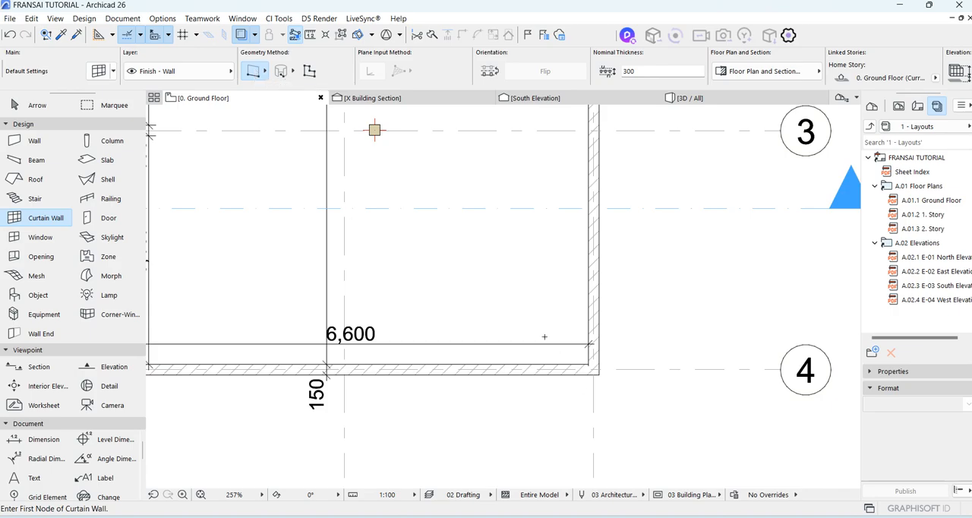
{"action": "scroll", "coordinate": [557, 350], "scroll_direction": "down", "scroll_amount": 5}
{"action": "scroll", "coordinate": [443, 336], "scroll_direction": "up", "scroll_amount": 5}
{"action": "left_click", "coordinate": [440, 338]}
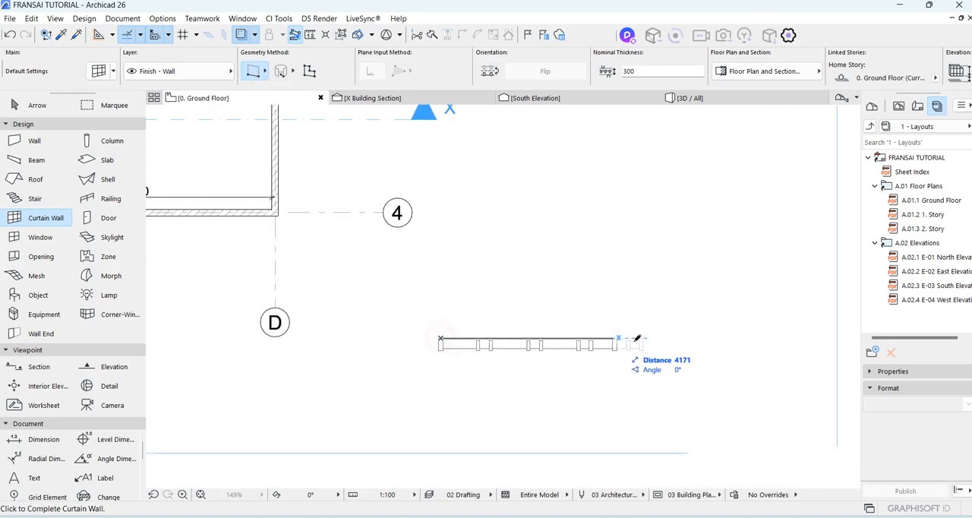
{"action": "left_click", "coordinate": [737, 338]}
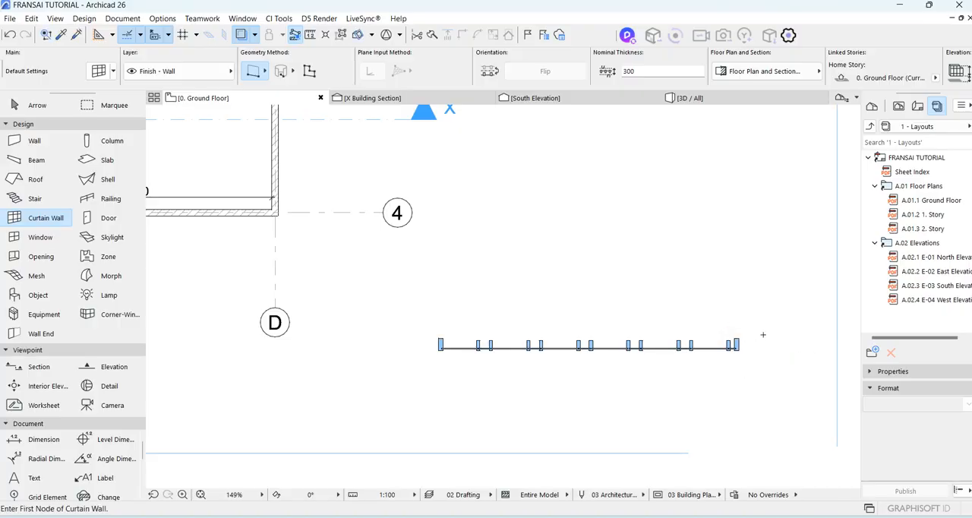
Draw a three-segment chained curtain wall in a stepped shape above the straight one.
{"action": "left_click", "coordinate": [263, 72]}
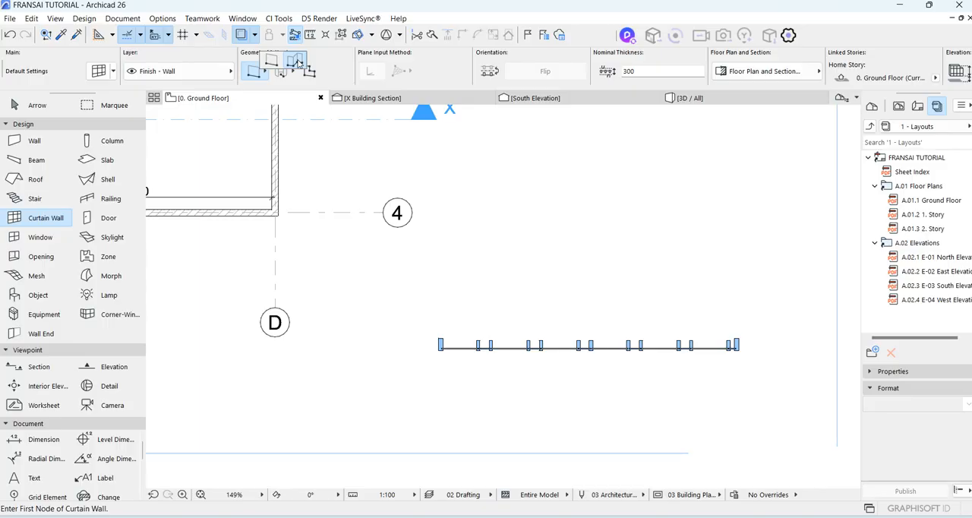
{"action": "left_click", "coordinate": [296, 60]}
{"action": "left_click", "coordinate": [489, 300]}
{"action": "left_click", "coordinate": [770, 301]}
{"action": "double_click", "coordinate": [771, 162]}
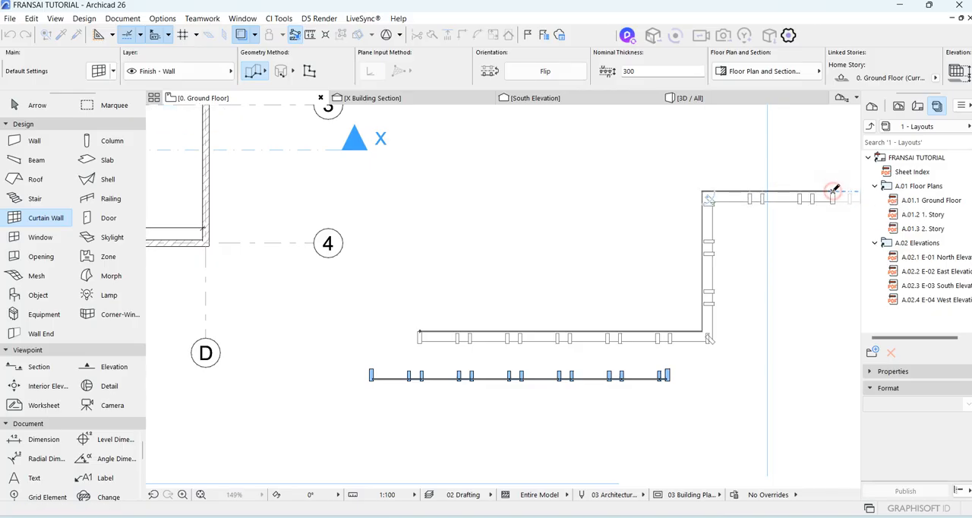
Draw a full-circle curtain wall by centerpoint with a radius of about 3,900 mm and view it in 3D.
{"action": "left_click", "coordinate": [279, 71]}
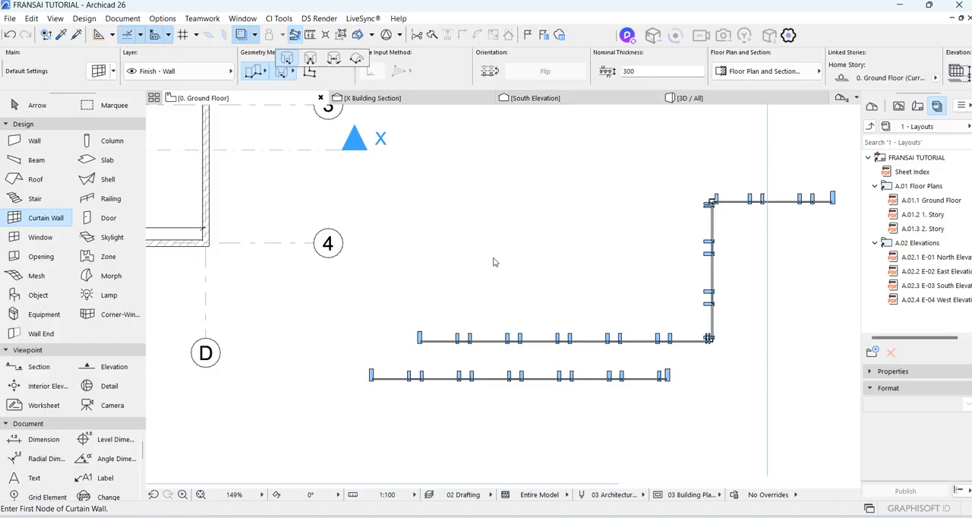
{"action": "left_click", "coordinate": [287, 59]}
{"action": "scroll", "coordinate": [481, 271], "scroll_direction": "down", "scroll_amount": 3}
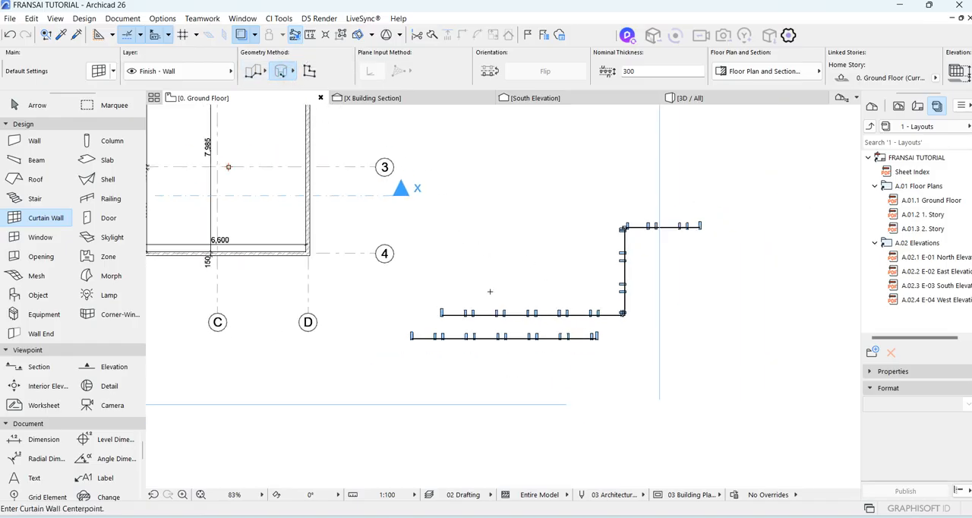
{"action": "left_click", "coordinate": [673, 349]}
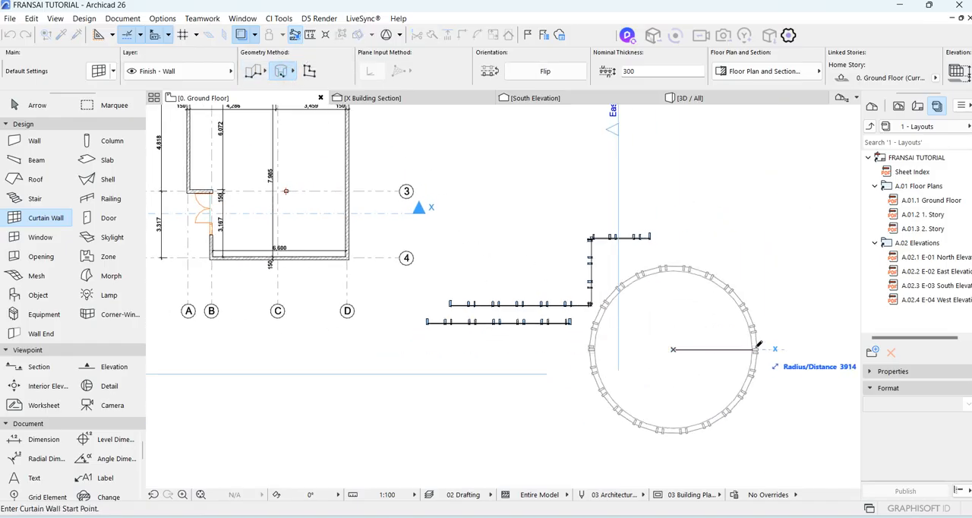
{"action": "left_click", "coordinate": [756, 348]}
{"action": "left_click", "coordinate": [756, 349]}
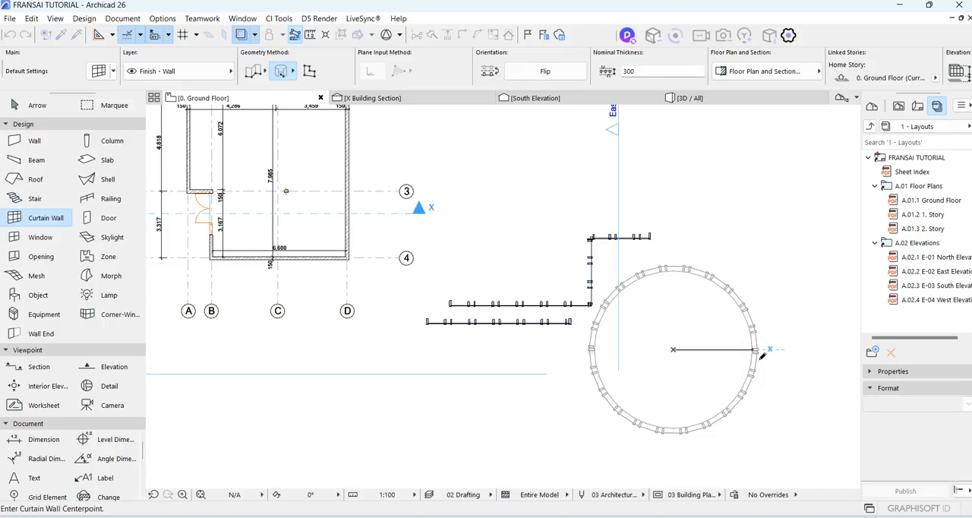
{"action": "left_click", "coordinate": [693, 98]}
{"action": "scroll", "coordinate": [573, 327], "scroll_direction": "down", "scroll_amount": 8}
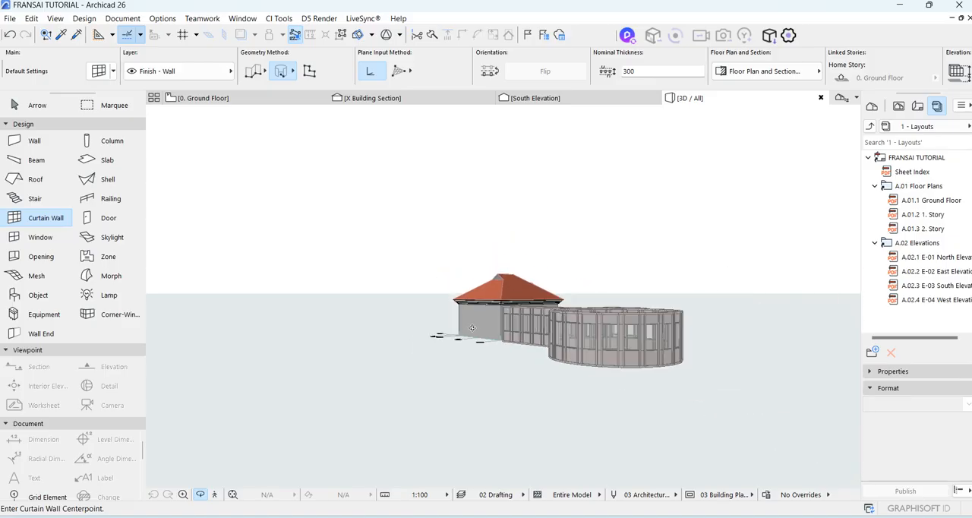
{"action": "middle_click_drag", "start_coordinate": [638, 265], "coordinate": [668, 309], "text": "shift"}
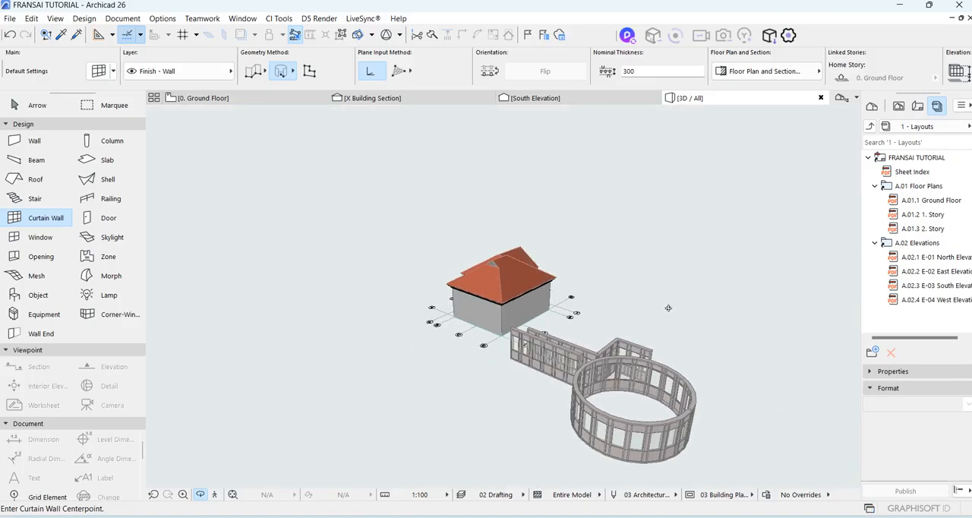
Draw a closed rectangular boundary curtain wall about 5,100 mm wide on the ground floor plan, beside the circular one.
{"action": "left_click", "coordinate": [219, 99]}
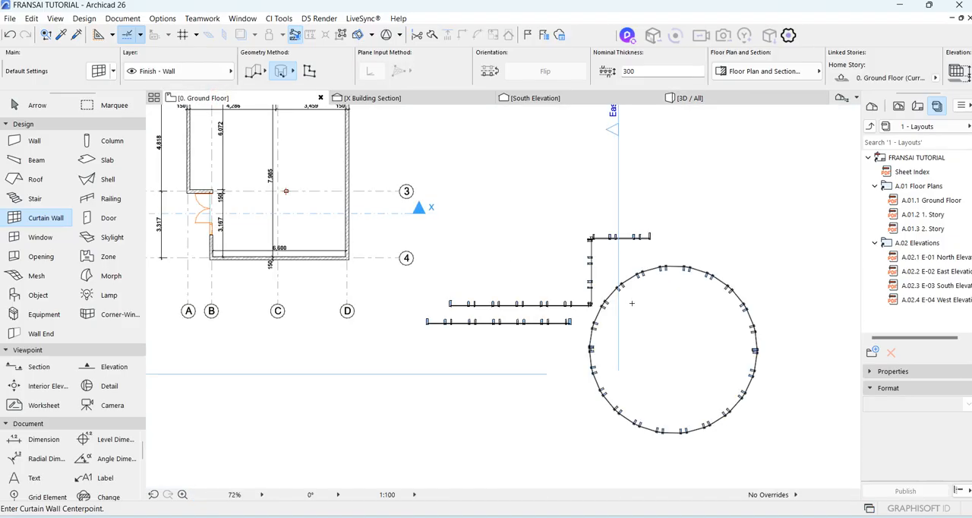
{"action": "left_click", "coordinate": [307, 71]}
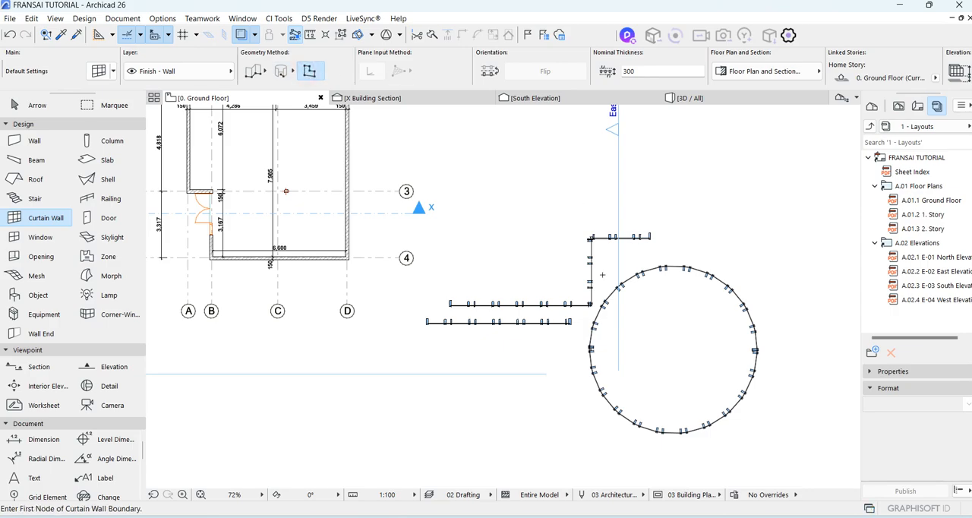
{"action": "scroll", "coordinate": [345, 272], "scroll_direction": "down", "scroll_amount": 5}
{"action": "scroll", "coordinate": [626, 262], "scroll_direction": "up", "scroll_amount": 5}
{"action": "left_click", "coordinate": [518, 255]}
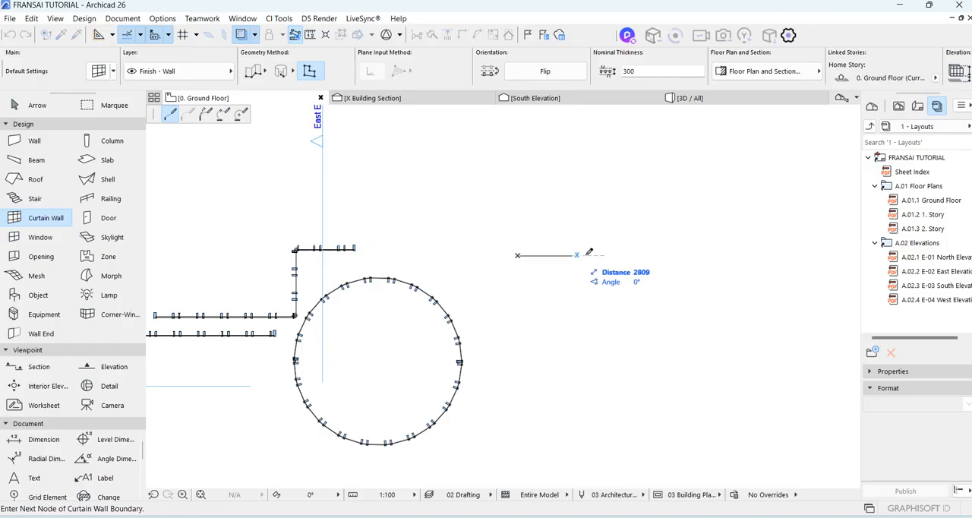
{"action": "left_click", "coordinate": [620, 255]}
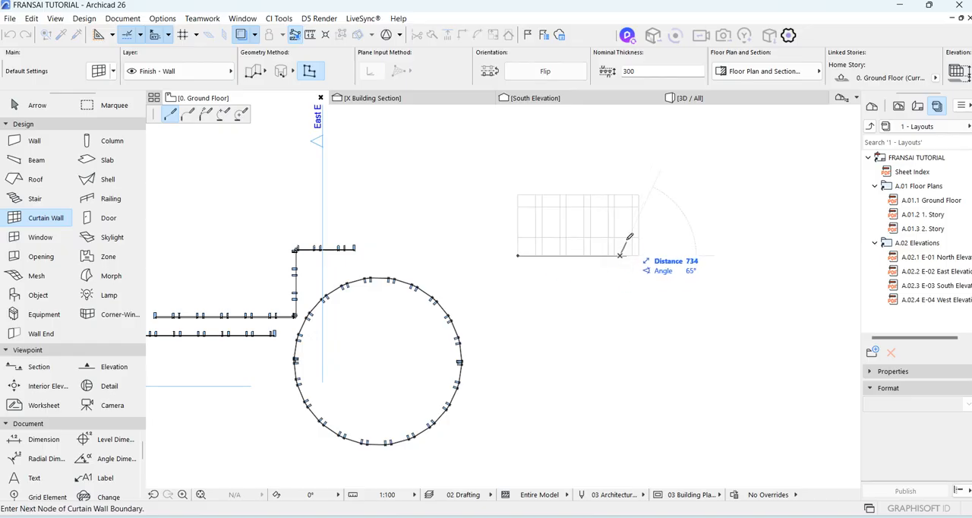
{"action": "left_click", "coordinate": [620, 194]}
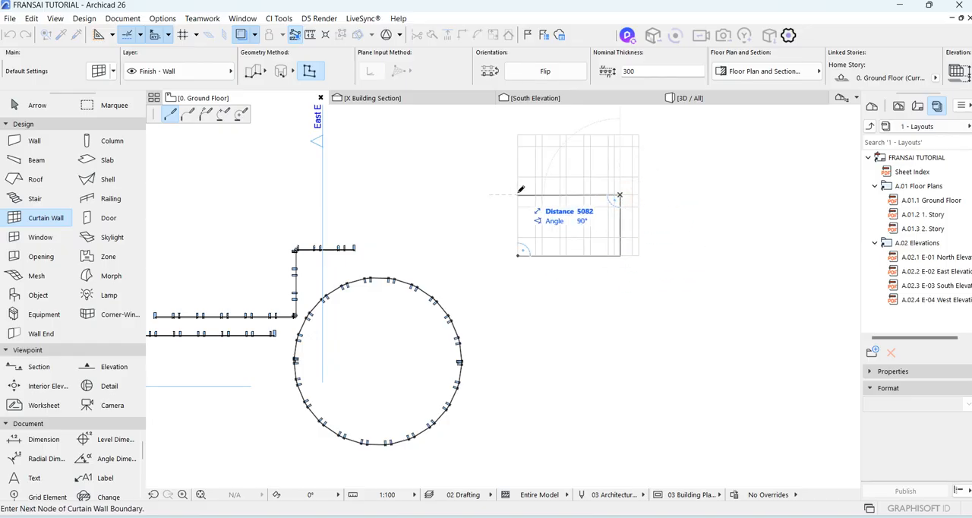
{"action": "left_click", "coordinate": [517, 195]}
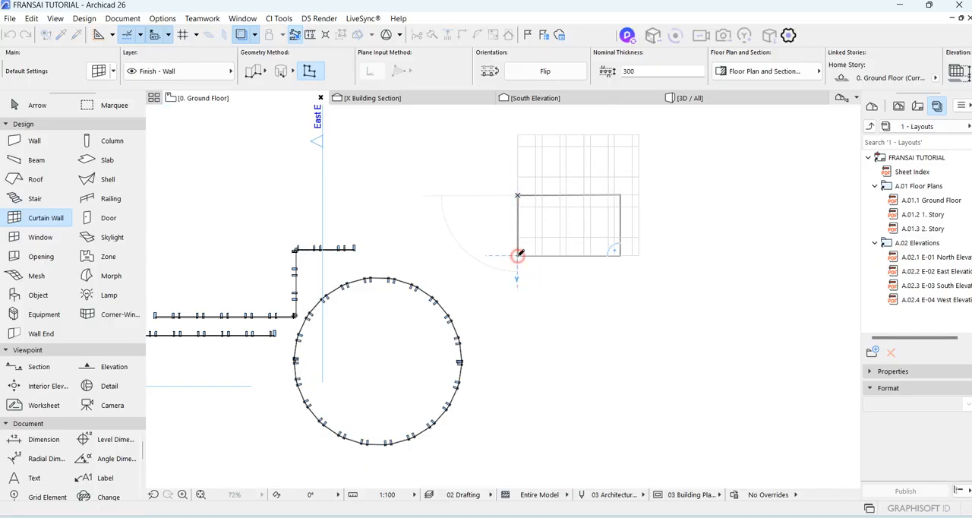
{"action": "left_click", "coordinate": [518, 255]}
Rotate the flat rectangular curtain wall upright in the 3D view, around its near bottom corner.
{"action": "left_click", "coordinate": [687, 98]}
{"action": "left_click_drag", "start_coordinate": [752, 364], "coordinate": [459, 295]}
{"action": "scroll", "coordinate": [410, 370], "scroll_direction": "up", "scroll_amount": 4}
{"action": "scroll", "coordinate": [410, 370], "scroll_direction": "up", "scroll_amount": 2}
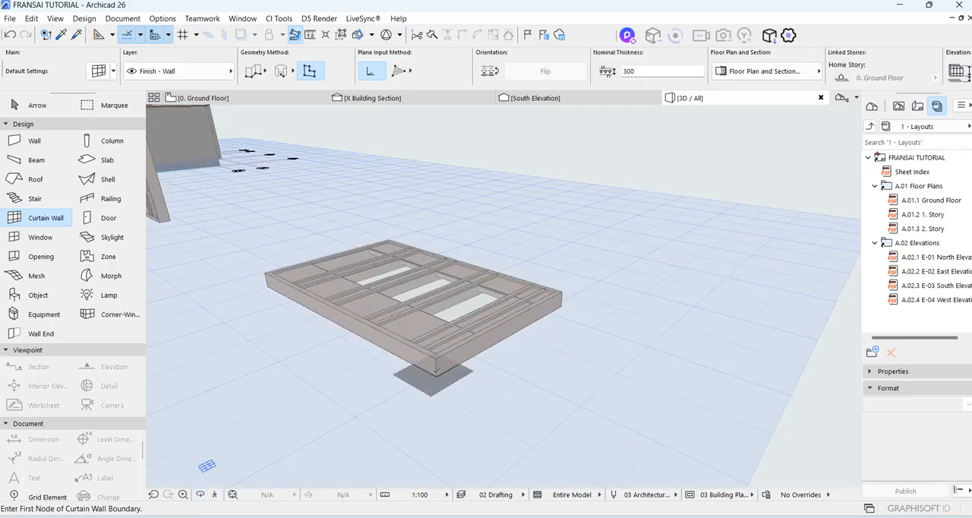
{"action": "key", "text": "Escape"}
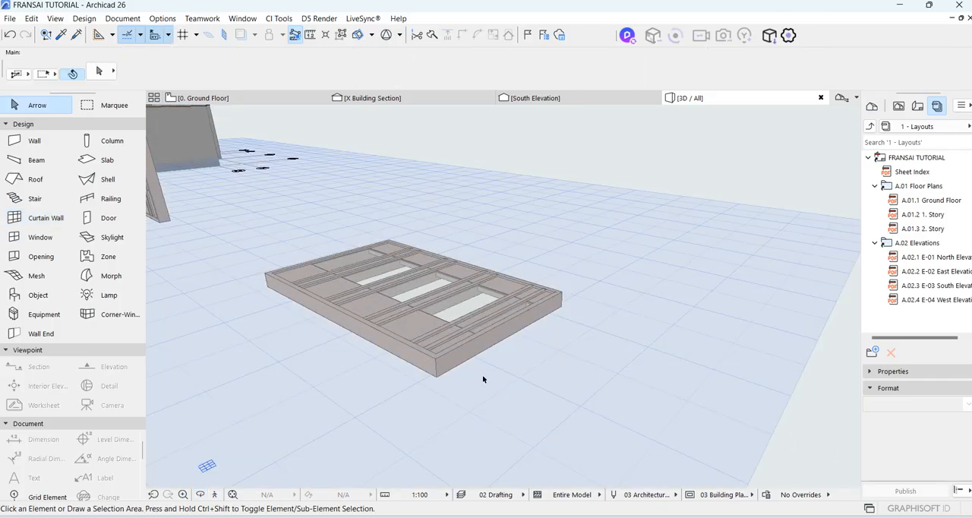
{"action": "left_click", "coordinate": [448, 354]}
{"action": "left_click", "coordinate": [436, 374]}
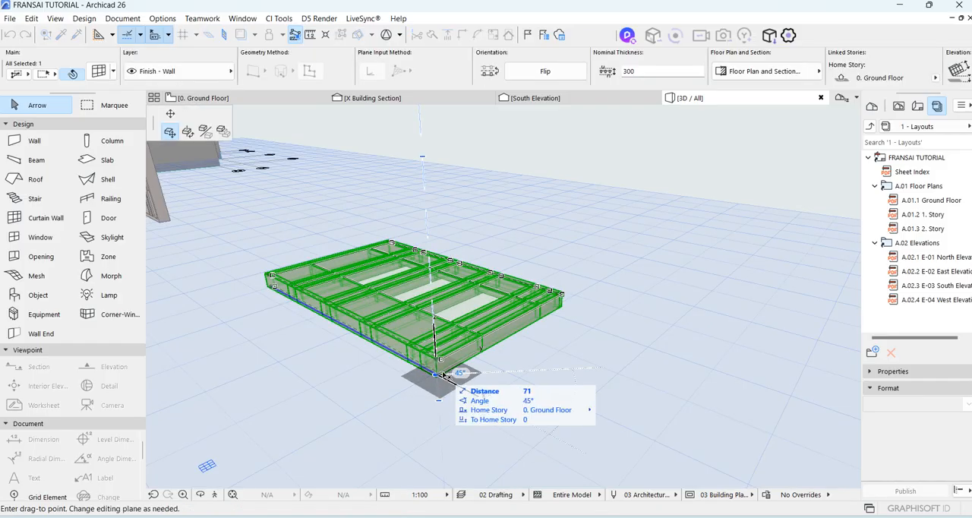
{"action": "left_click", "coordinate": [187, 132]}
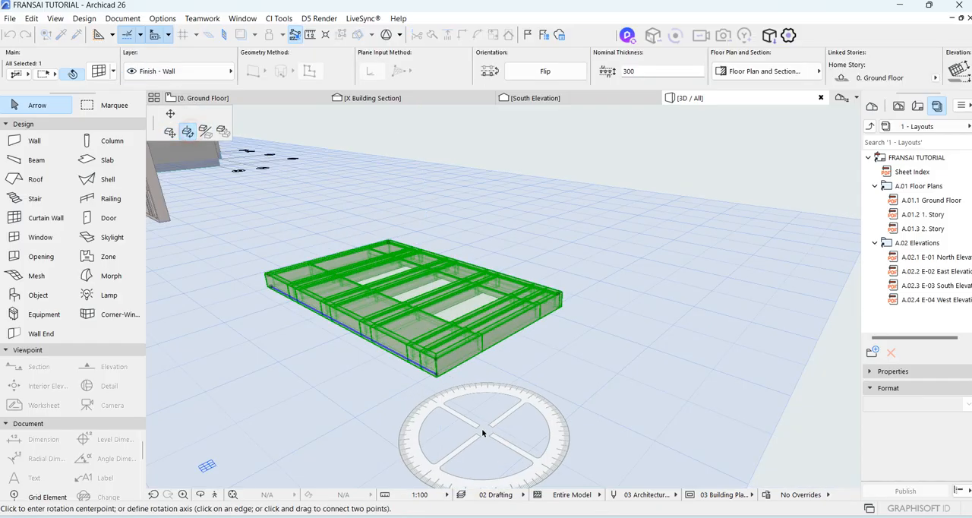
{"action": "left_click", "coordinate": [438, 368]}
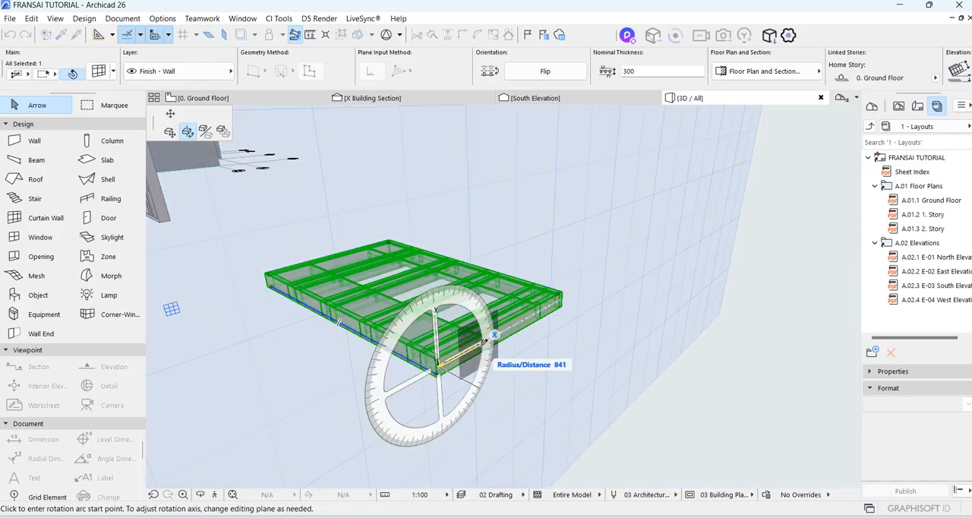
{"action": "left_click", "coordinate": [480, 342]}
{"action": "left_click", "coordinate": [430, 155]}
Delete the circular and rectangular curtain walls from the ground floor plan.
{"action": "scroll", "coordinate": [575, 372], "scroll_direction": "down", "scroll_amount": 5}
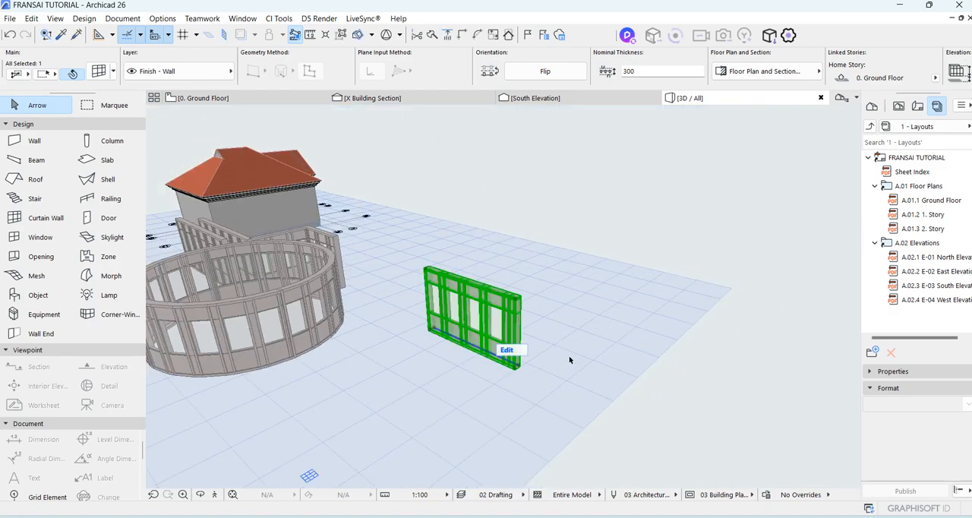
{"action": "scroll", "coordinate": [666, 340], "scroll_direction": "down", "scroll_amount": 4}
{"action": "scroll", "coordinate": [522, 253], "scroll_direction": "up", "scroll_amount": 3}
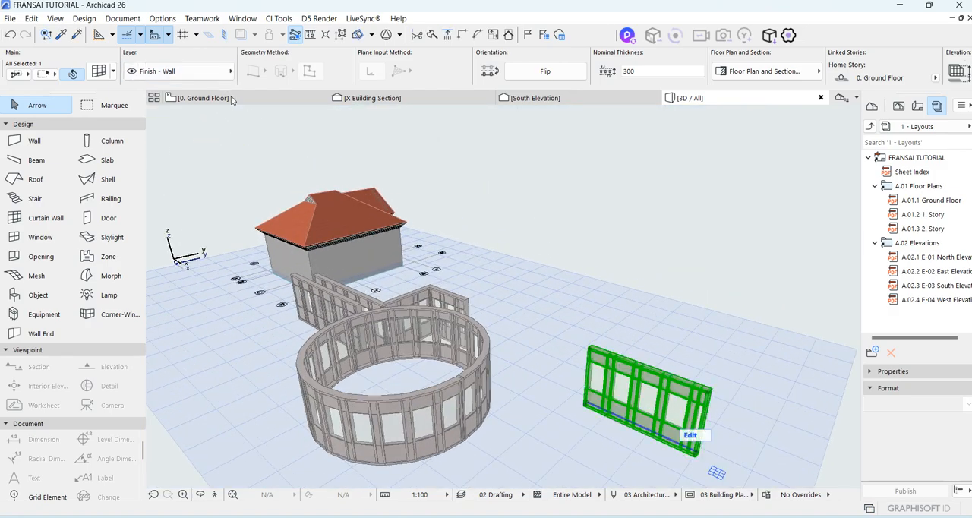
{"action": "left_click", "coordinate": [232, 99]}
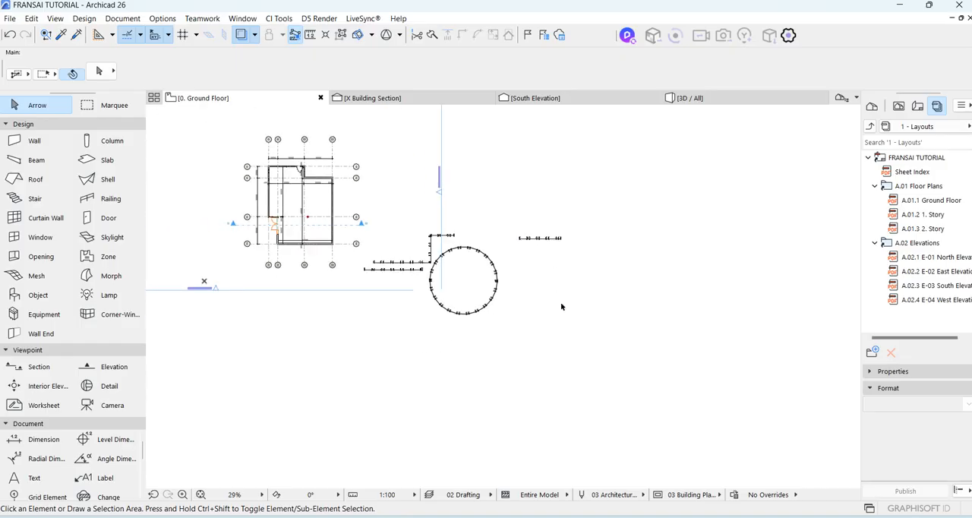
{"action": "left_click", "coordinate": [574, 319]}
{"action": "left_click", "coordinate": [470, 193]}
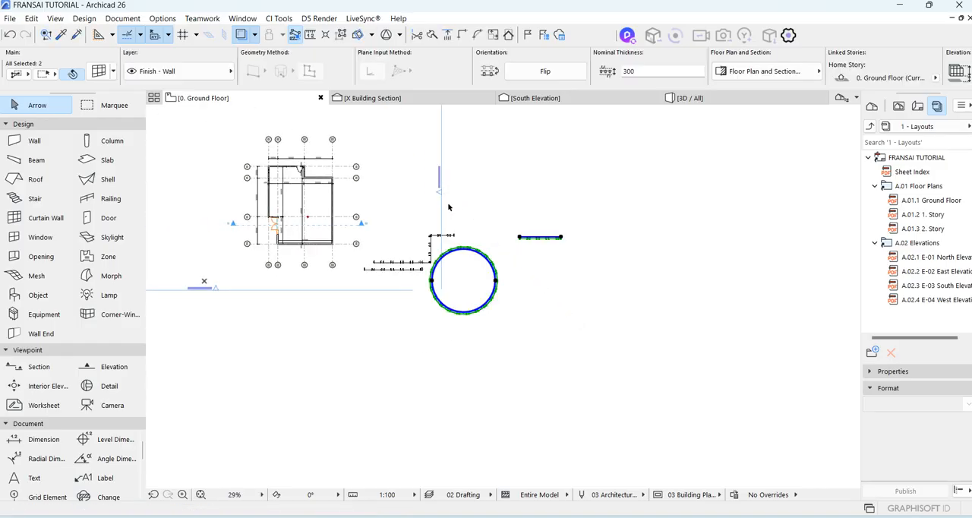
{"action": "key", "text": "Delete"}
Delete the remaining straight and chained curtain walls outside the building.
{"action": "scroll", "coordinate": [423, 243], "scroll_direction": "up", "scroll_amount": 5}
{"action": "left_click", "coordinate": [448, 319]}
{"action": "left_click", "coordinate": [355, 239]}
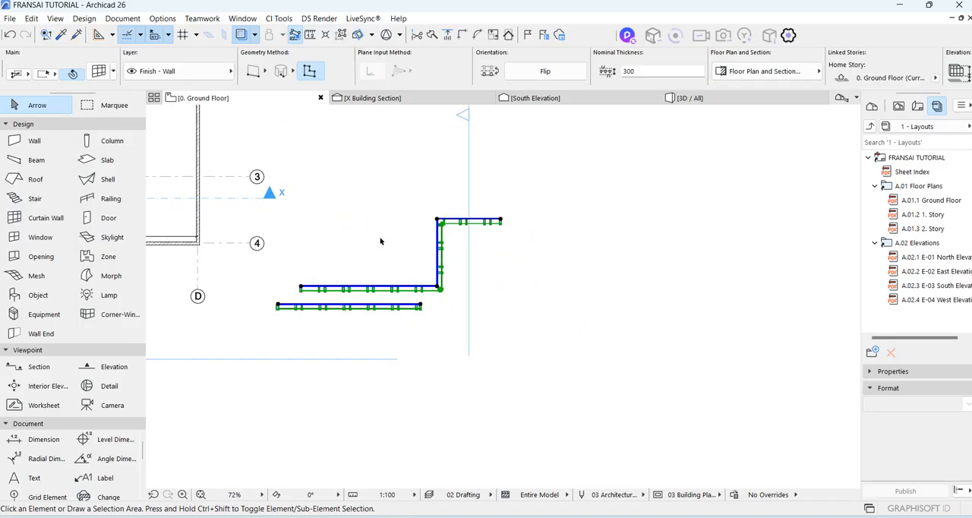
{"action": "key", "text": "Delete"}
Try a chained curtain wall along the house's outer walls from grid C around the D/4 corner to grid 3, and undo it.
{"action": "scroll", "coordinate": [395, 242], "scroll_direction": "up", "scroll_amount": 5}
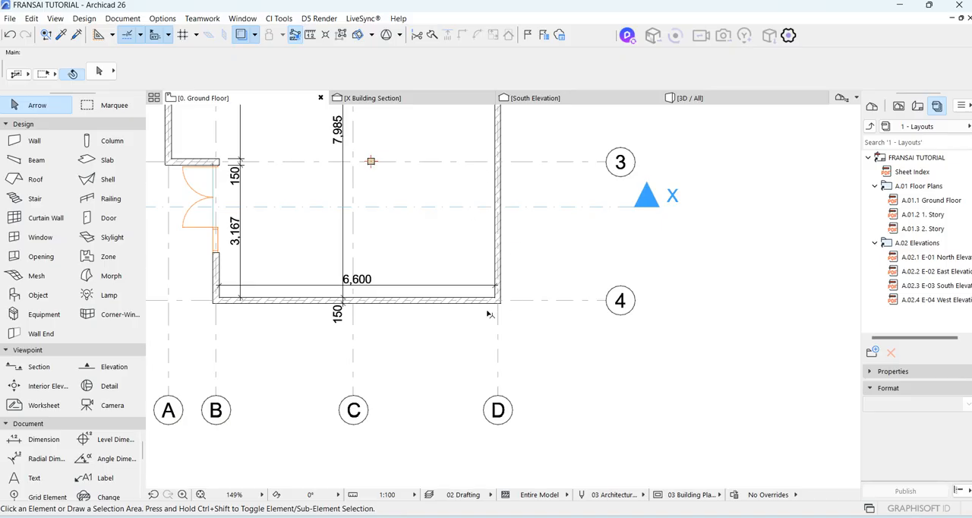
{"action": "scroll", "coordinate": [394, 322], "scroll_direction": "up", "scroll_amount": 3}
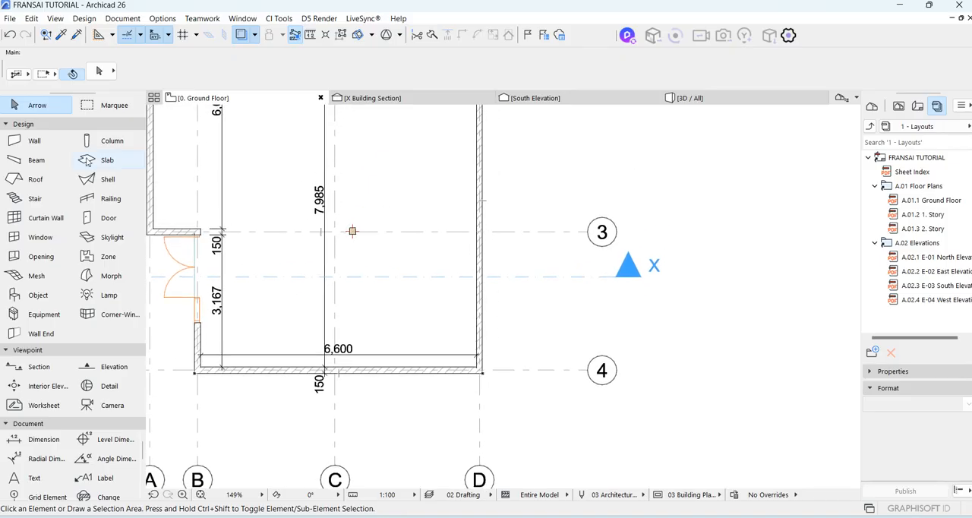
{"action": "left_click", "coordinate": [35, 217]}
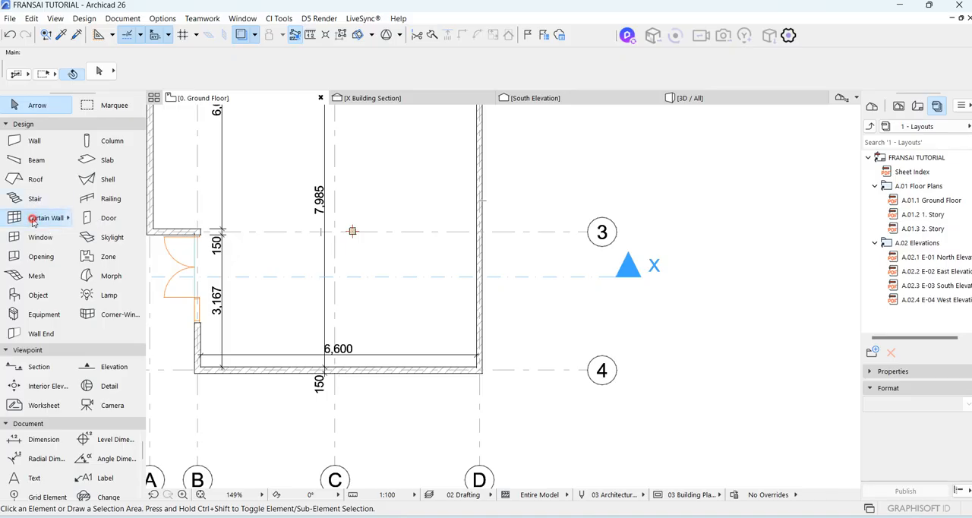
{"action": "left_click", "coordinate": [334, 373]}
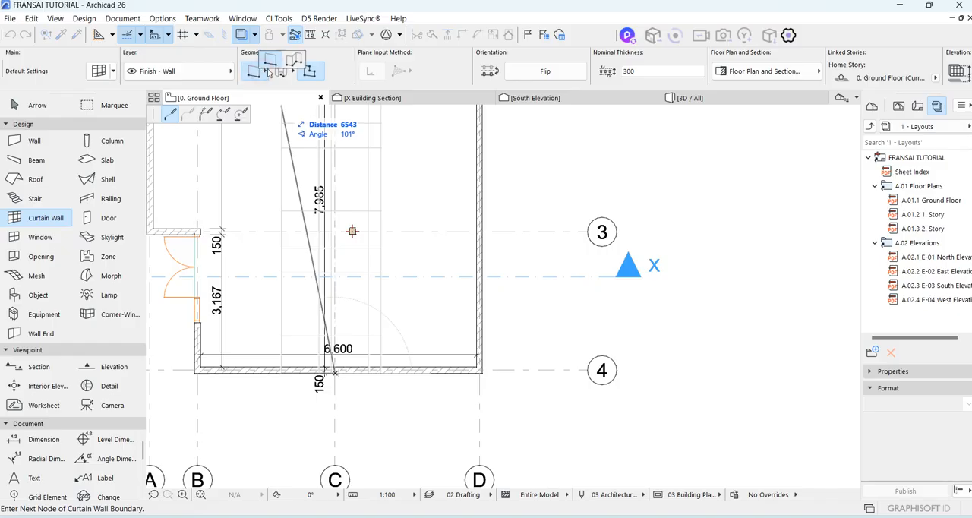
{"action": "left_click", "coordinate": [255, 71]}
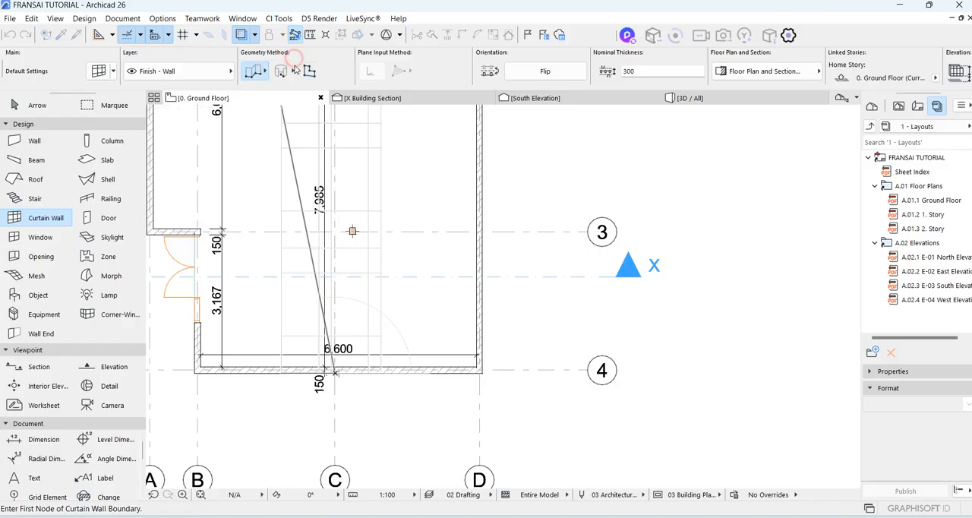
{"action": "left_click", "coordinate": [486, 374]}
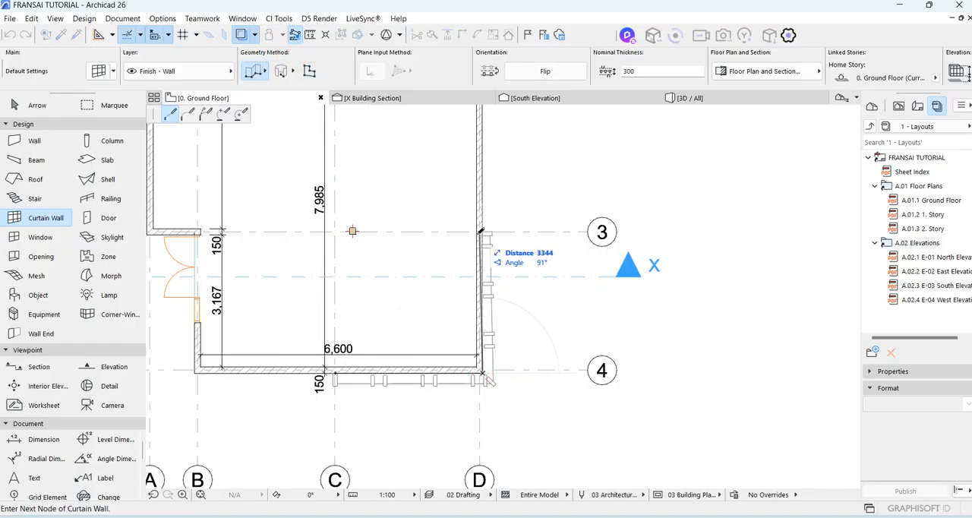
{"action": "scroll", "coordinate": [490, 228], "scroll_direction": "up", "scroll_amount": 4}
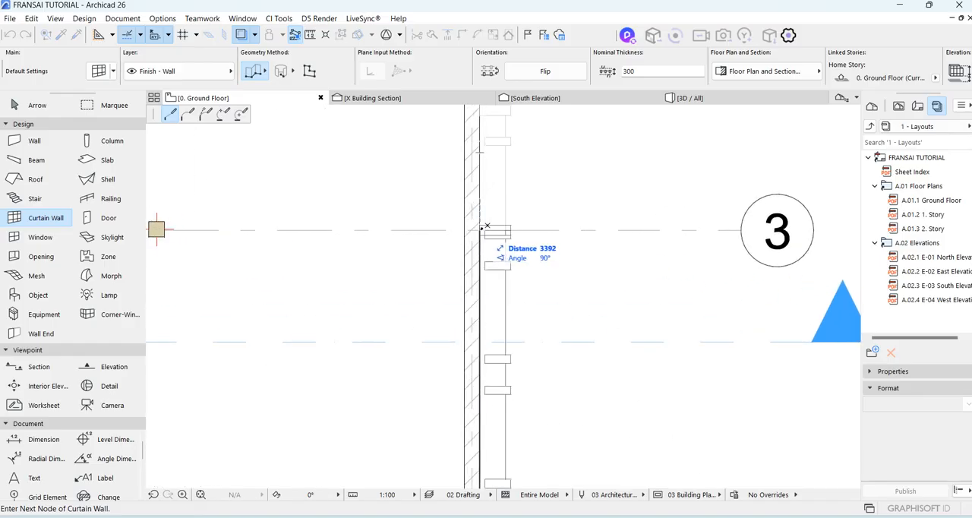
{"action": "left_click", "coordinate": [483, 228]}
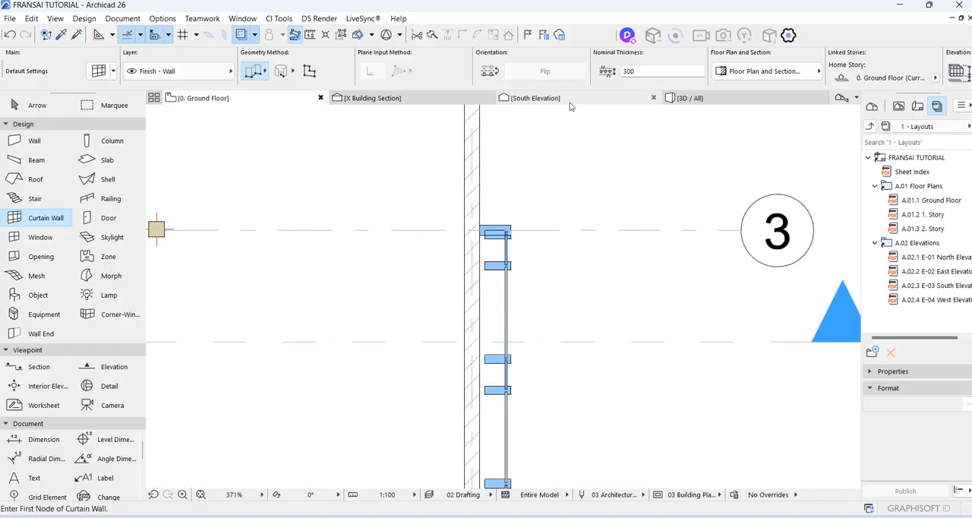
{"action": "scroll", "coordinate": [495, 179], "scroll_direction": "down", "scroll_amount": 3}
{"action": "key", "text": "ctrl+z"}
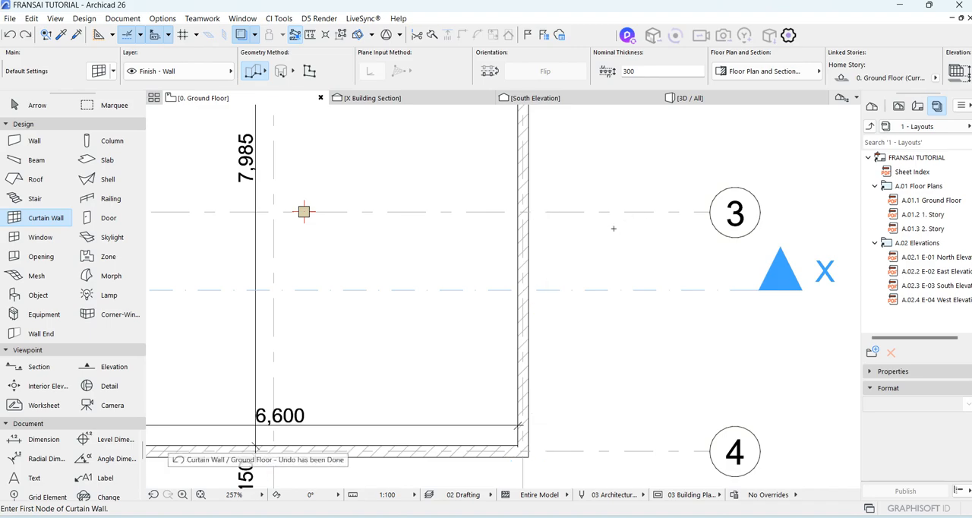
Draw a chained curtain wall on the outer wall faces, starting at grid C, turning at the D/4 corner and ending at grid 3.
{"action": "scroll", "coordinate": [428, 315], "scroll_direction": "down", "scroll_amount": 3}
{"action": "scroll", "coordinate": [428, 315], "scroll_direction": "down", "scroll_amount": 2}
{"action": "scroll", "coordinate": [277, 385], "scroll_direction": "up", "scroll_amount": 6}
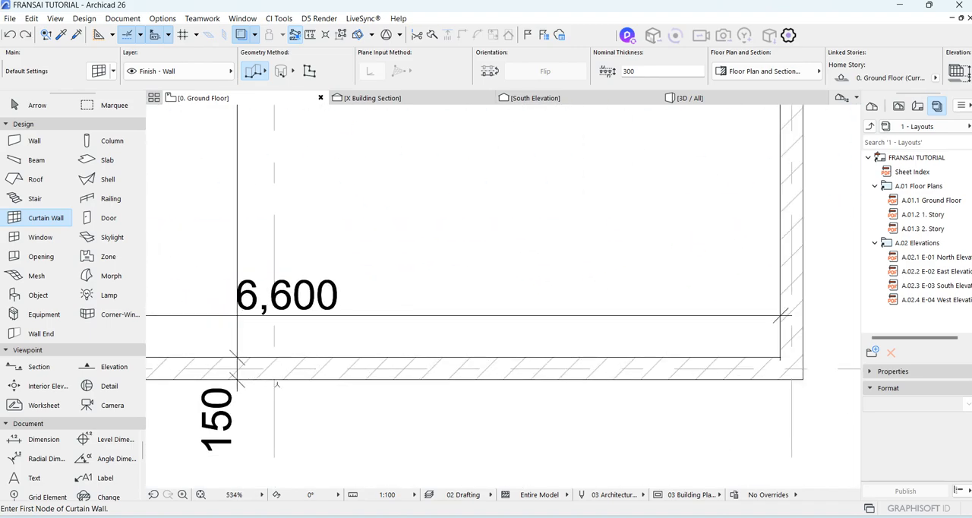
{"action": "left_click", "coordinate": [274, 380]}
{"action": "scroll", "coordinate": [354, 399], "scroll_direction": "down", "scroll_amount": 2}
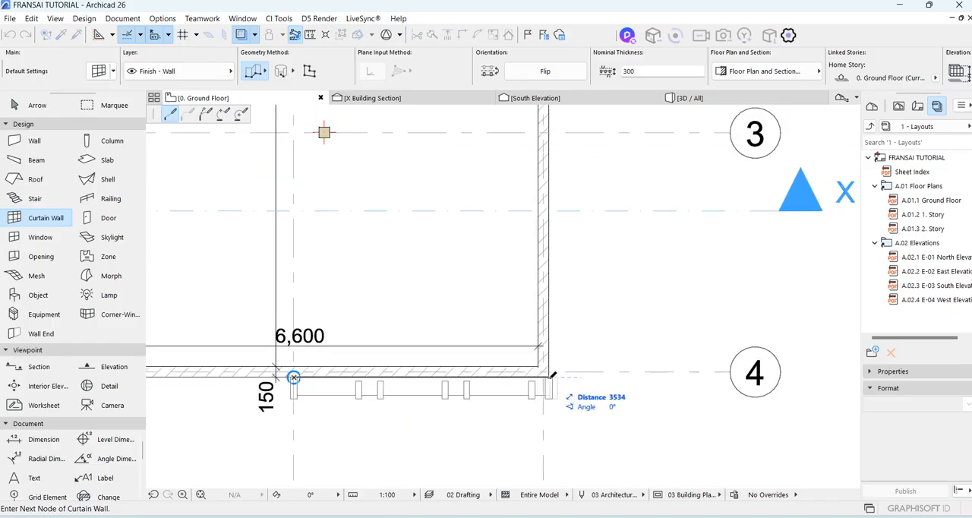
{"action": "scroll", "coordinate": [550, 376], "scroll_direction": "up", "scroll_amount": 3}
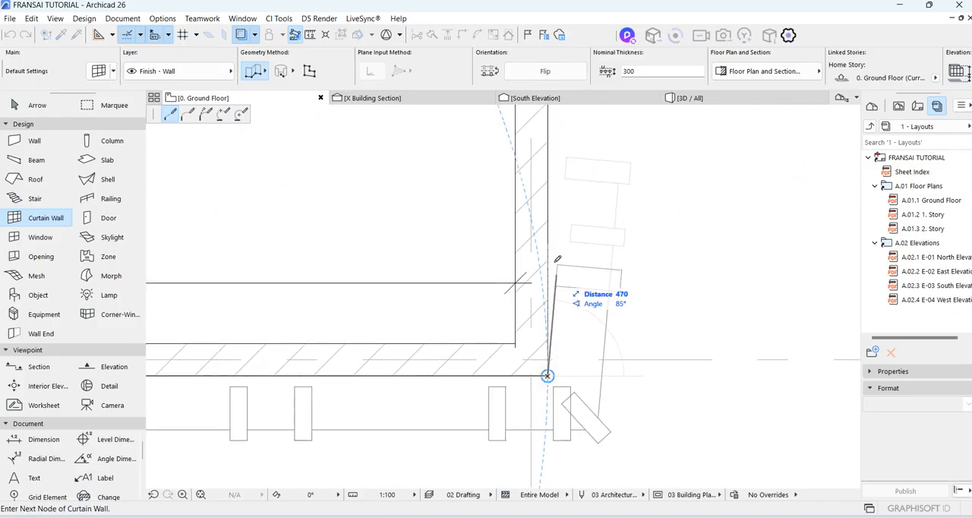
{"action": "left_click", "coordinate": [548, 375]}
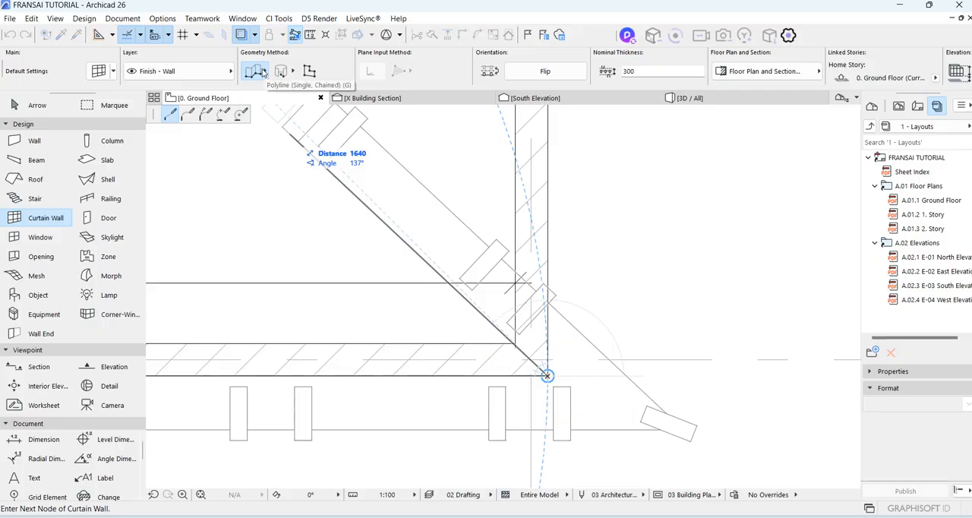
{"action": "scroll", "coordinate": [542, 379], "scroll_direction": "down", "scroll_amount": 3}
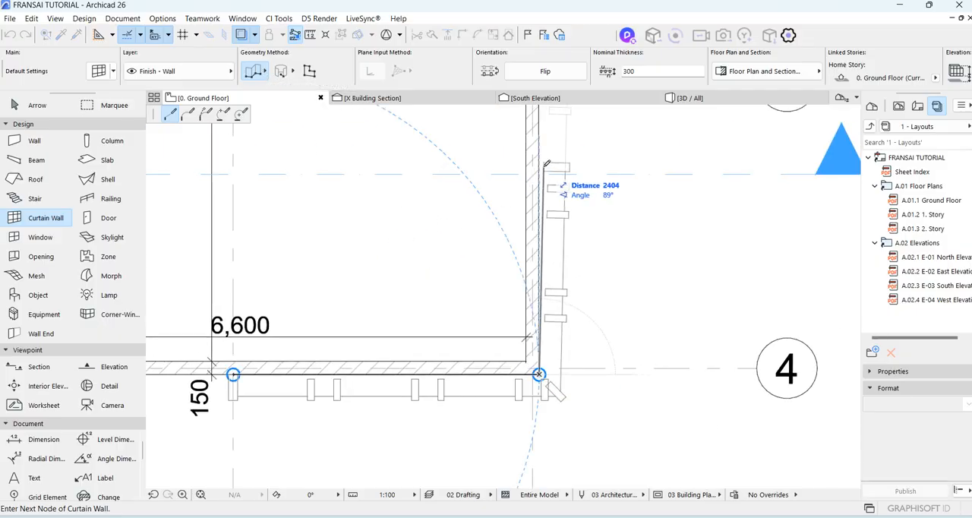
{"action": "middle_click_drag", "start_coordinate": [545, 164], "coordinate": [557, 373]}
{"action": "double_click", "coordinate": [554, 288]}
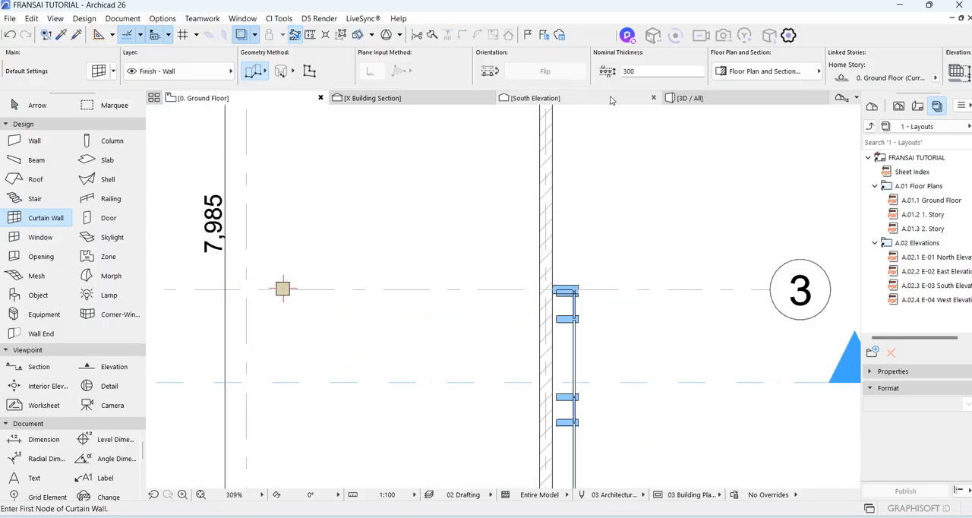
Show the model in the 3D view and examine the new curtain wall at the house's D/4 corner.
{"action": "left_click", "coordinate": [736, 102]}
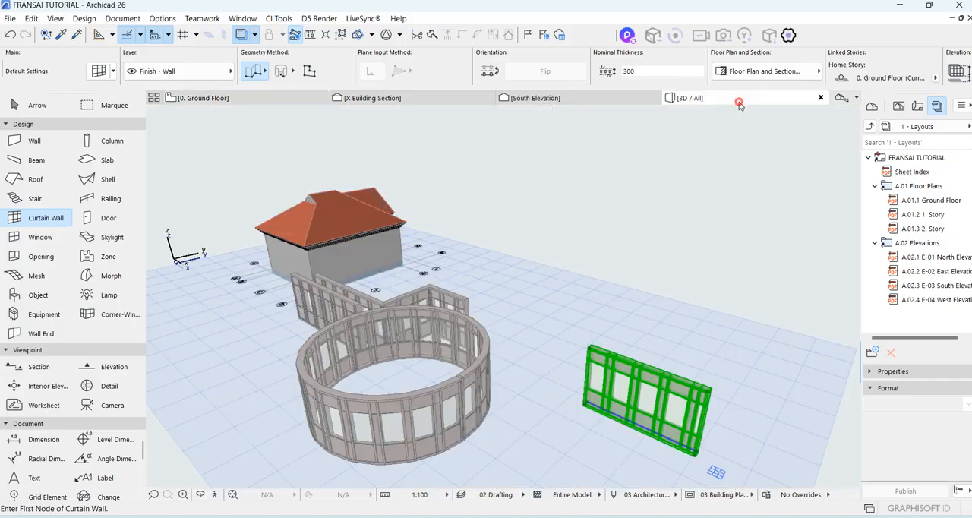
{"action": "scroll", "coordinate": [252, 286], "scroll_direction": "up", "scroll_amount": 6}
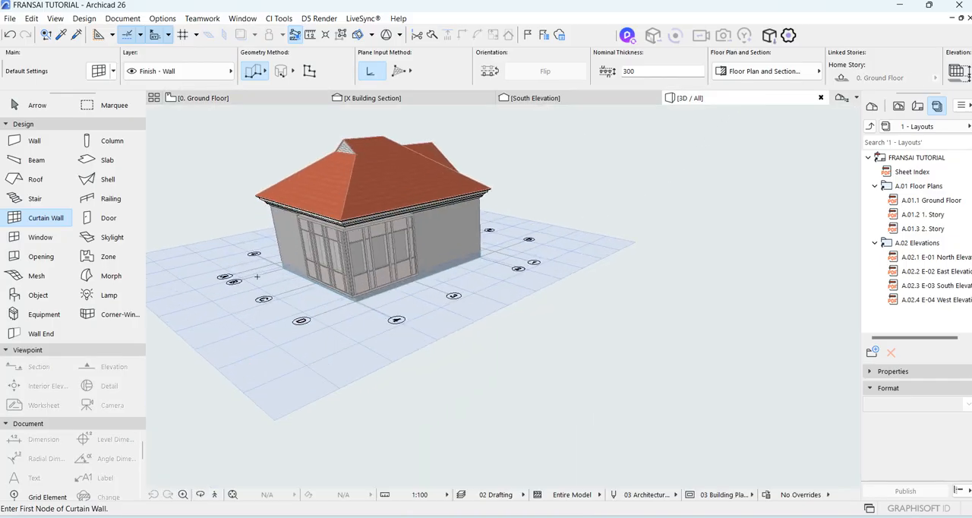
{"action": "left_click", "coordinate": [198, 495]}
{"action": "left_click_drag", "start_coordinate": [297, 386], "coordinate": [501, 293]}
{"action": "left_click_drag", "start_coordinate": [703, 355], "coordinate": [525, 412]}
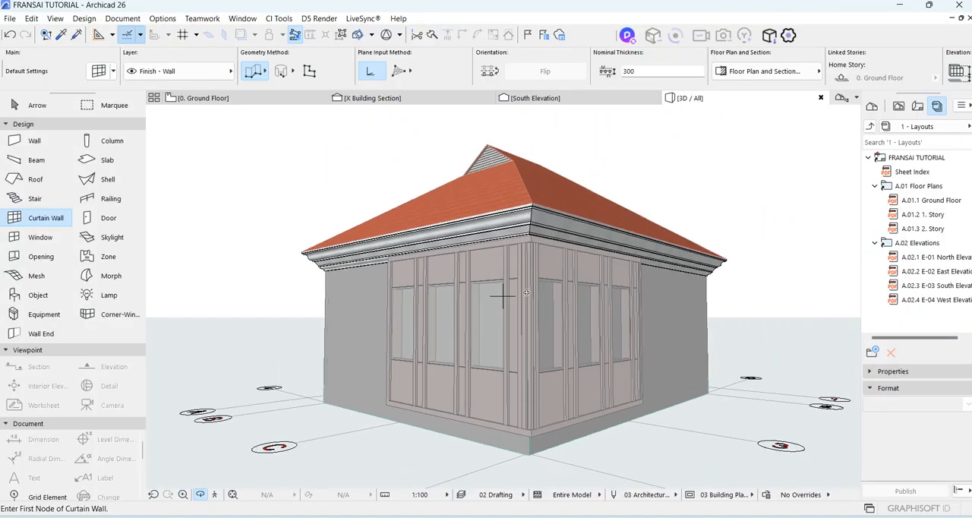
Stretch the corner curtain wall's top edge up above the eaves and its bottom edge down to the base of the floor slab.
{"action": "key", "text": "Escape"}
{"action": "key", "text": "Escape"}
{"action": "left_click", "coordinate": [521, 241]}
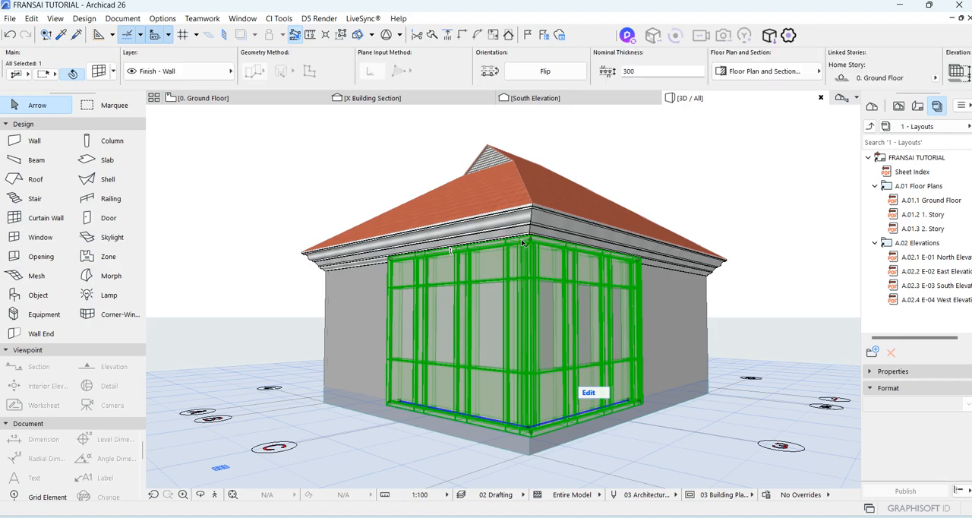
{"action": "key", "text": "o"}
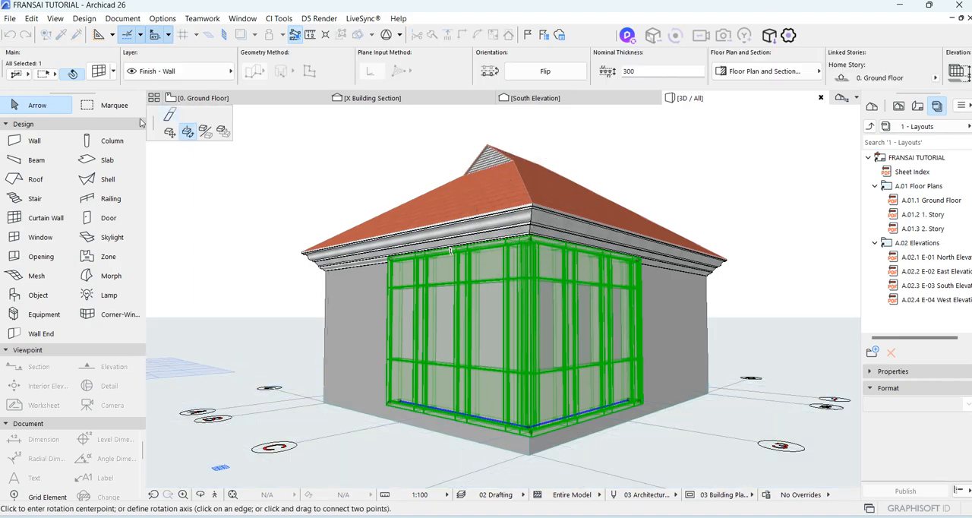
{"action": "left_click", "coordinate": [530, 434]}
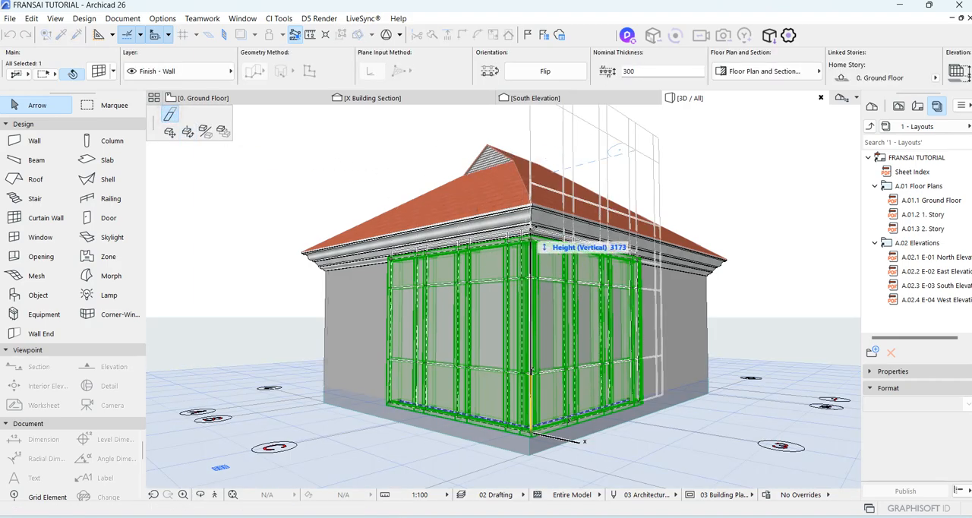
{"action": "left_click", "coordinate": [536, 134]}
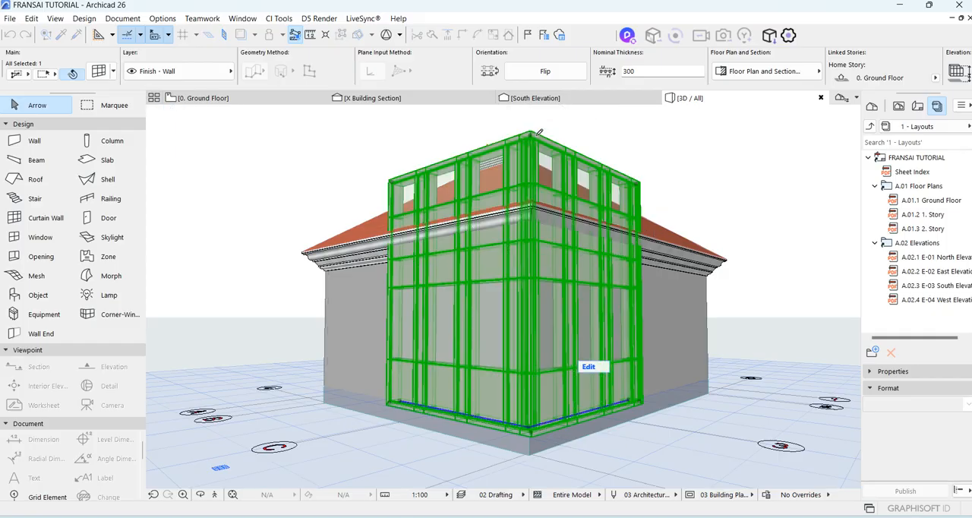
{"action": "left_click", "coordinate": [531, 435]}
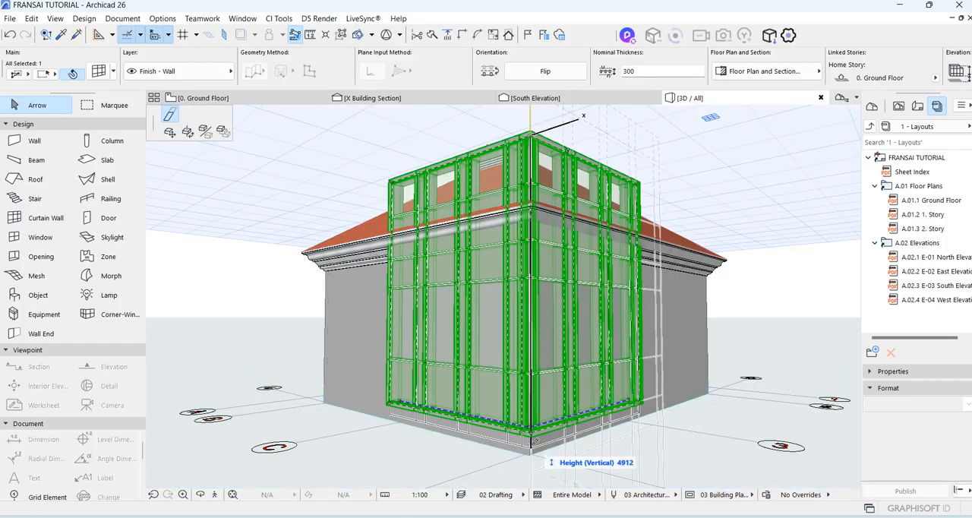
{"action": "left_click", "coordinate": [530, 456]}
Undo both vertical stretches of the corner curtain wall and clear the selection.
{"action": "scroll", "coordinate": [597, 403], "scroll_direction": "down", "scroll_amount": 5}
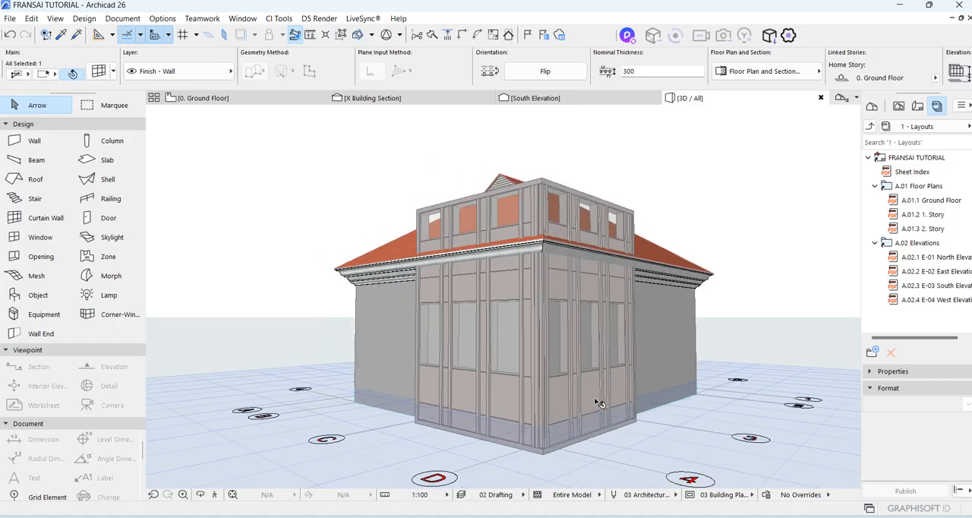
{"action": "scroll", "coordinate": [563, 236], "scroll_direction": "up", "scroll_amount": 2}
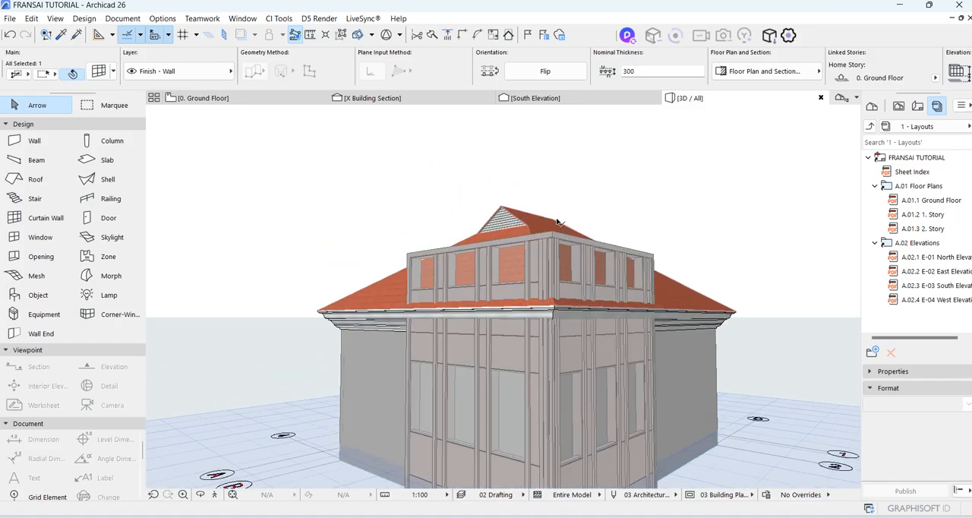
{"action": "key", "text": "ctrl+z"}
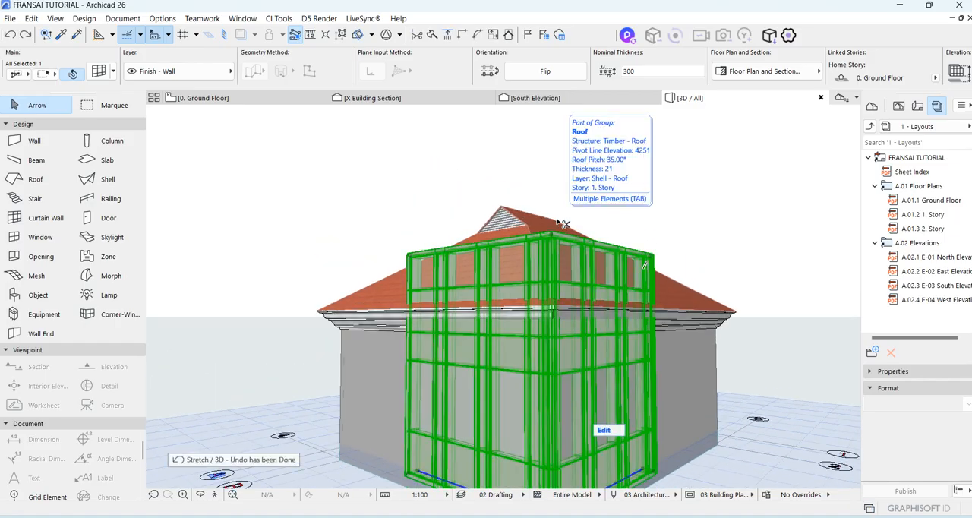
{"action": "scroll", "coordinate": [560, 239], "scroll_direction": "down", "scroll_amount": 3}
{"action": "scroll", "coordinate": [558, 325], "scroll_direction": "up", "scroll_amount": 5}
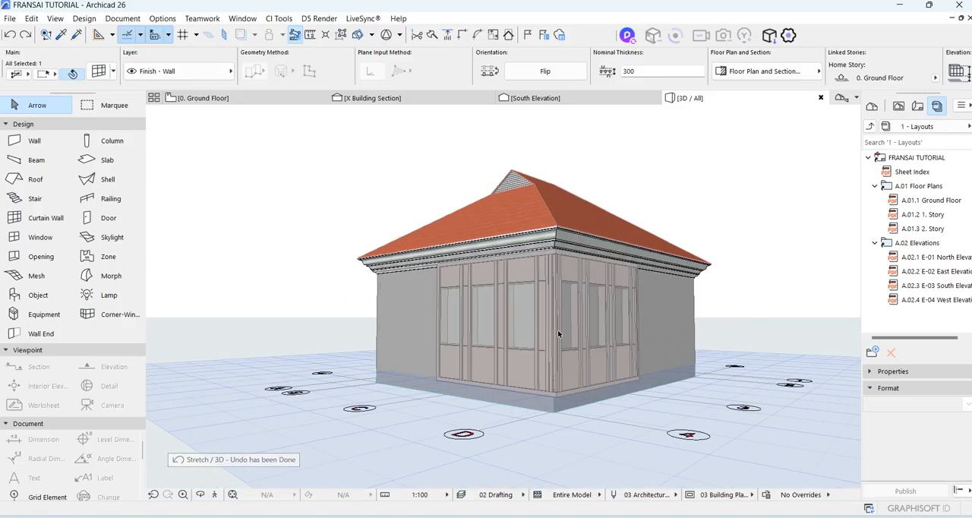
{"action": "scroll", "coordinate": [559, 325], "scroll_direction": "down", "scroll_amount": 1}
{"action": "left_click", "coordinate": [271, 182]}
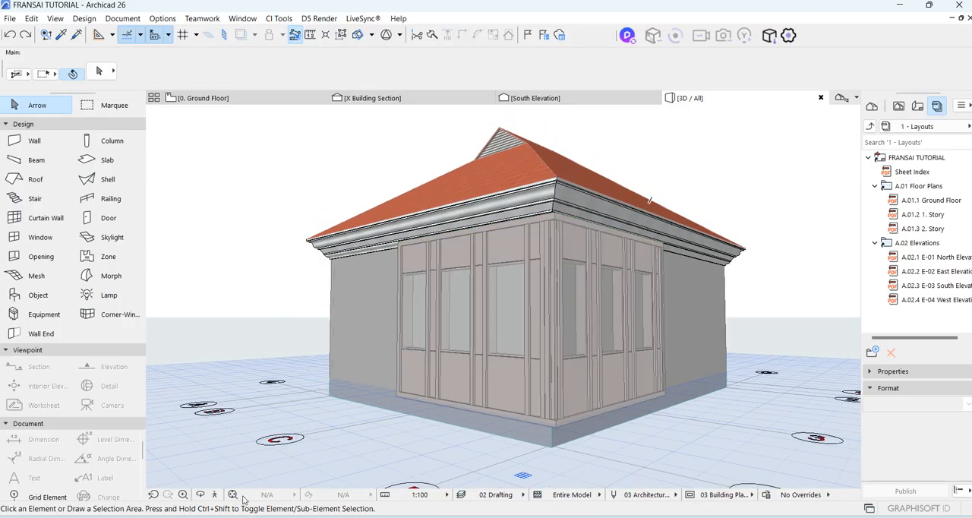
Examine the corner curtain wall's frames and panels in 3D, facing the side that runs along grid 4.
{"action": "left_click", "coordinate": [201, 496]}
{"action": "left_click_drag", "start_coordinate": [278, 300], "coordinate": [526, 308]}
{"action": "key", "text": "Escape"}
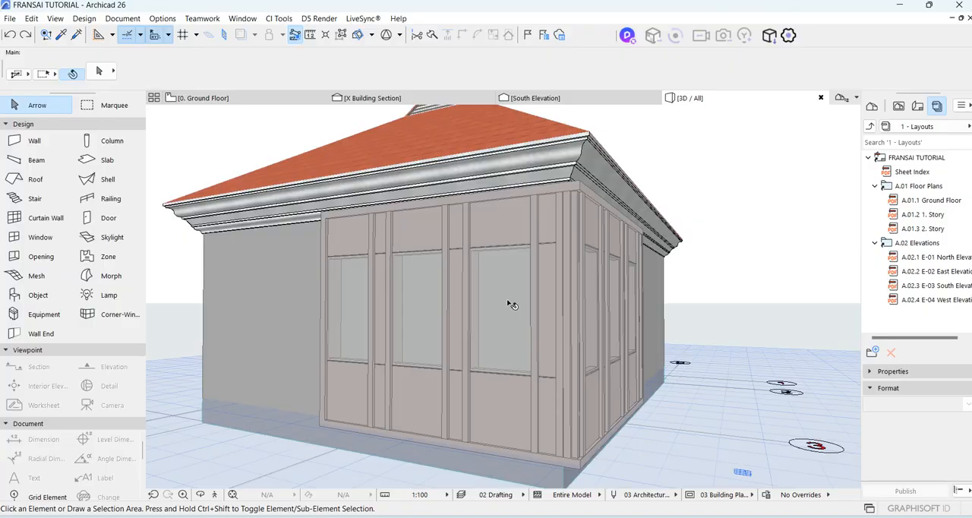
{"action": "scroll", "coordinate": [497, 304], "scroll_direction": "down", "scroll_amount": 2}
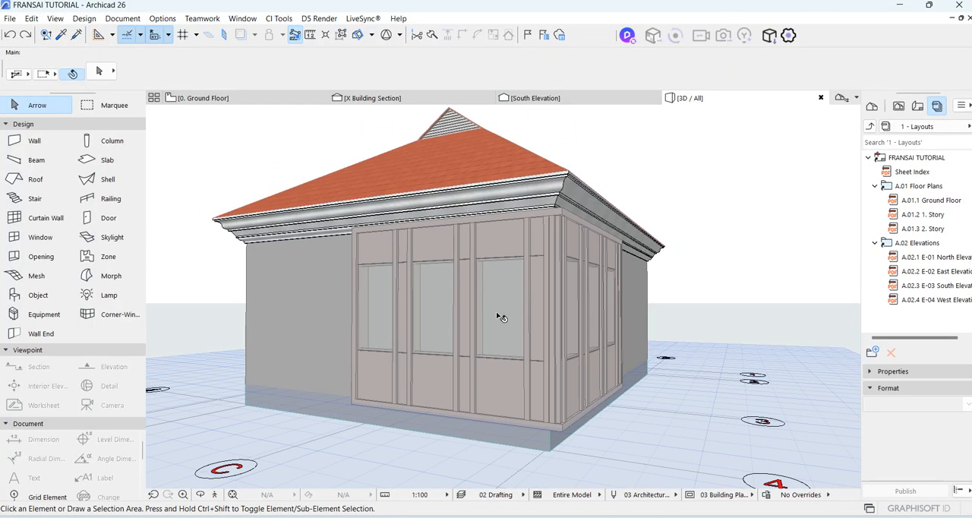
{"action": "scroll", "coordinate": [496, 311], "scroll_direction": "up", "scroll_amount": 4}
{"action": "scroll", "coordinate": [497, 331], "scroll_direction": "down", "scroll_amount": 2}
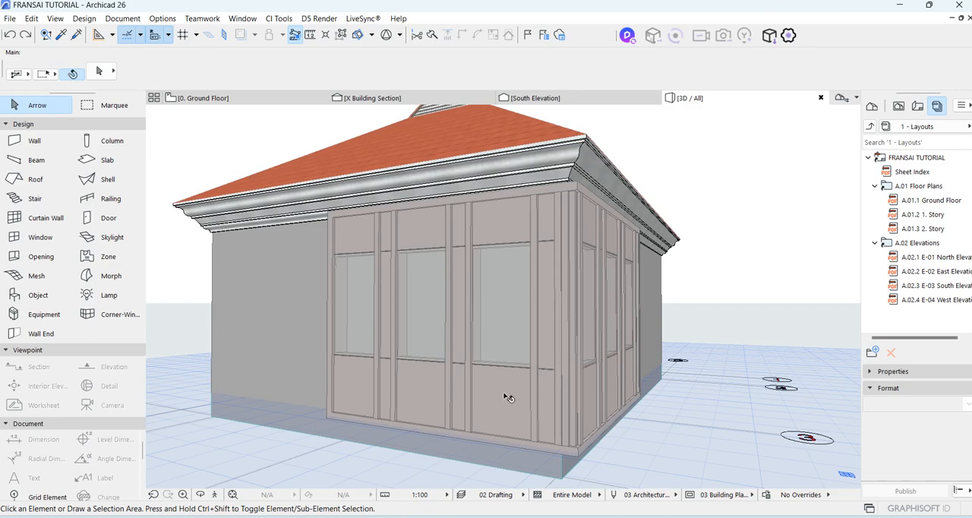
{"action": "scroll", "coordinate": [506, 347], "scroll_direction": "down", "scroll_amount": 2}
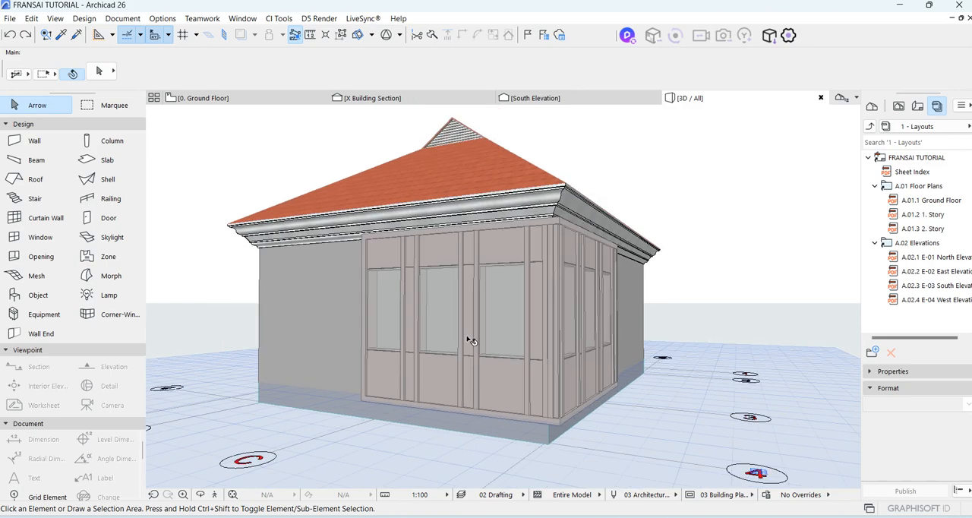
{"action": "scroll", "coordinate": [475, 341], "scroll_direction": "up", "scroll_amount": 1}
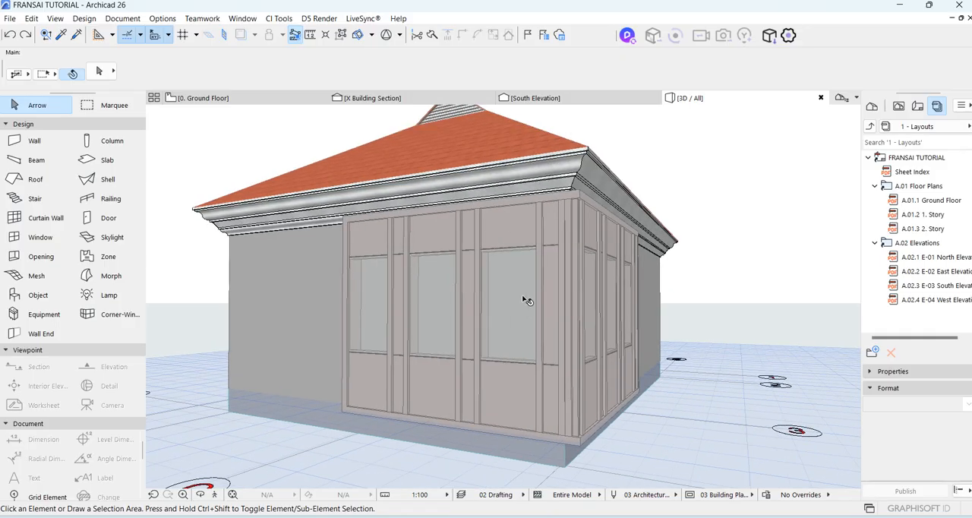
Open the corner curtain wall's settings and examine its favorites and the three panel cells of the scheme's column A.
{"action": "left_click", "coordinate": [494, 237]}
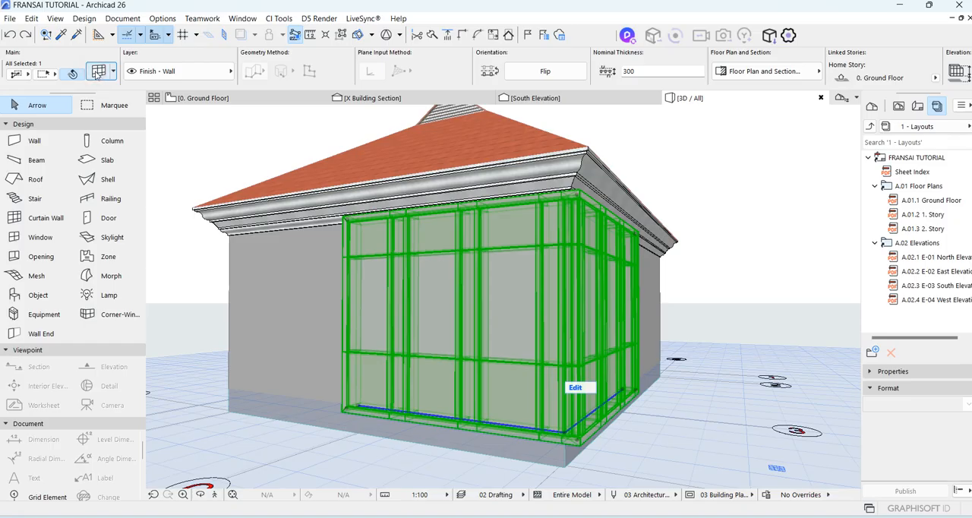
{"action": "left_click", "coordinate": [97, 72]}
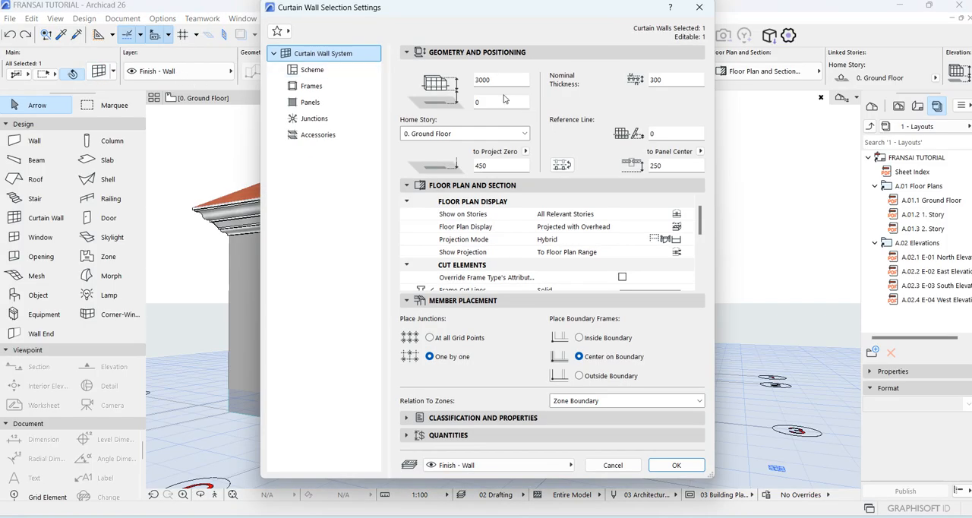
{"action": "left_click", "coordinate": [285, 34]}
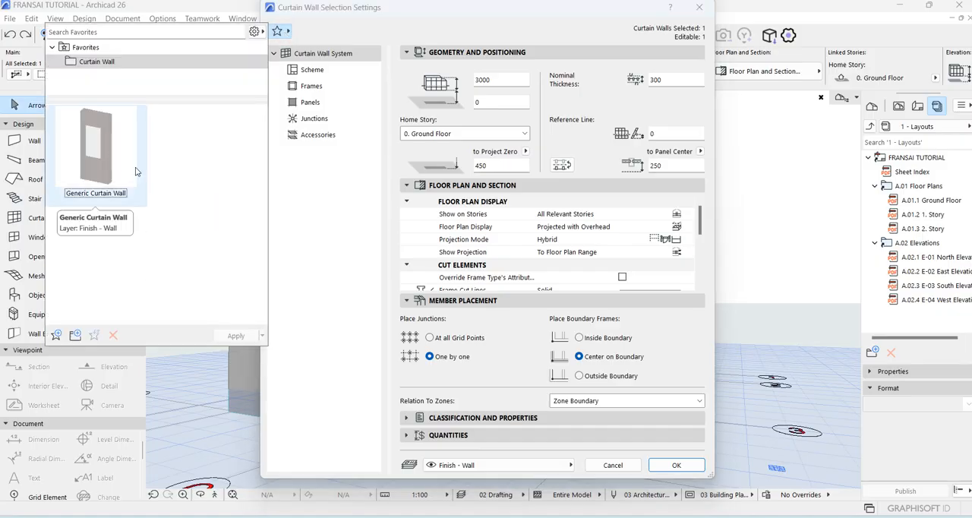
{"action": "left_click", "coordinate": [310, 182]}
{"action": "left_click", "coordinate": [313, 70]}
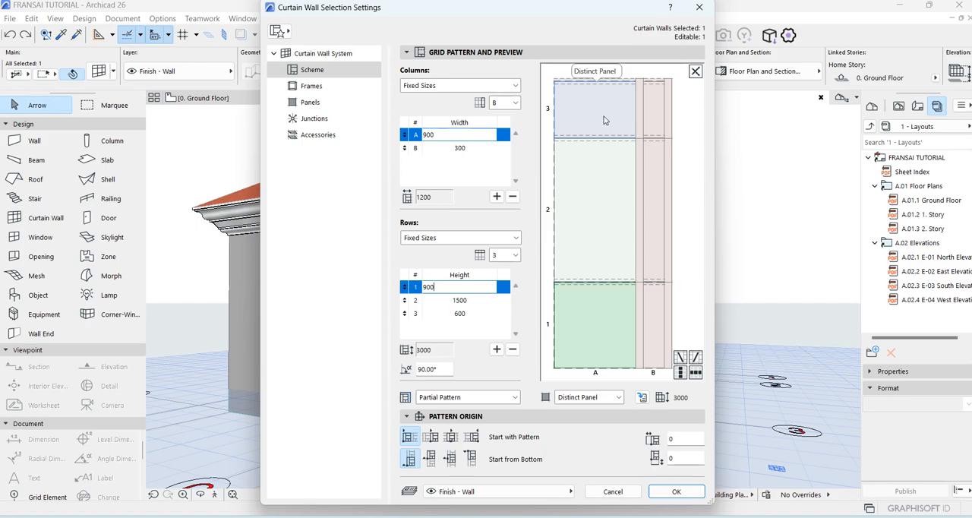
{"action": "left_click", "coordinate": [599, 118]}
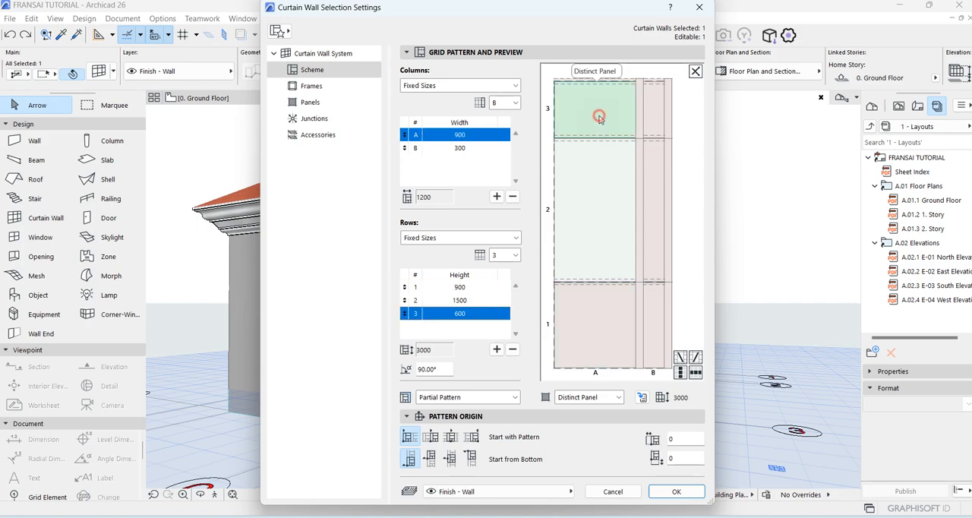
{"action": "left_click", "coordinate": [592, 226]}
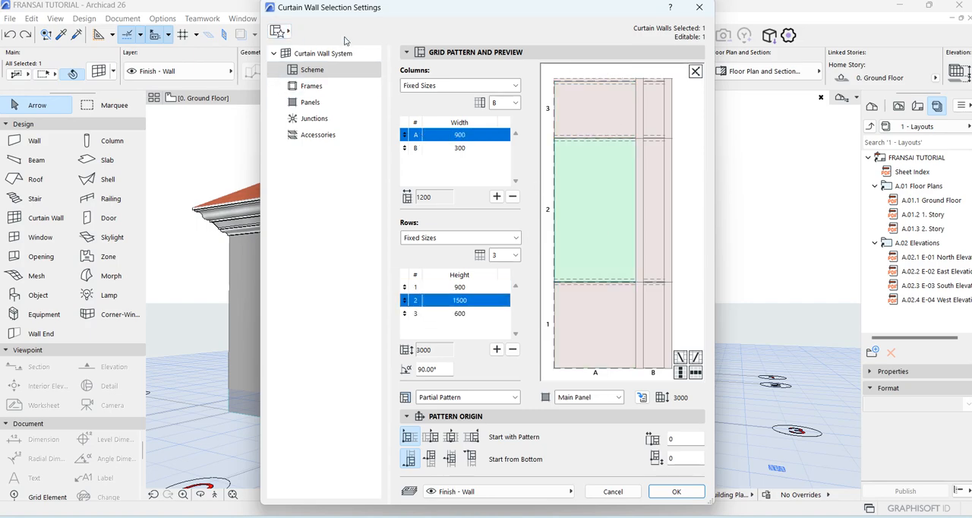
Apply the Honeycomb - Checkered 3000/5196 scheme favorite to the corner curtain wall.
{"action": "left_click", "coordinate": [280, 31]}
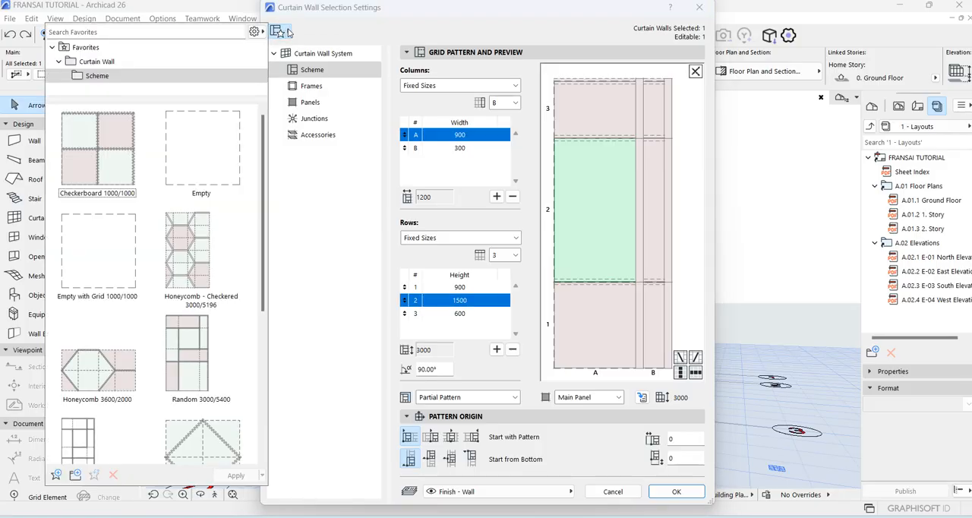
{"action": "scroll", "coordinate": [140, 233], "scroll_direction": "down", "scroll_amount": 5}
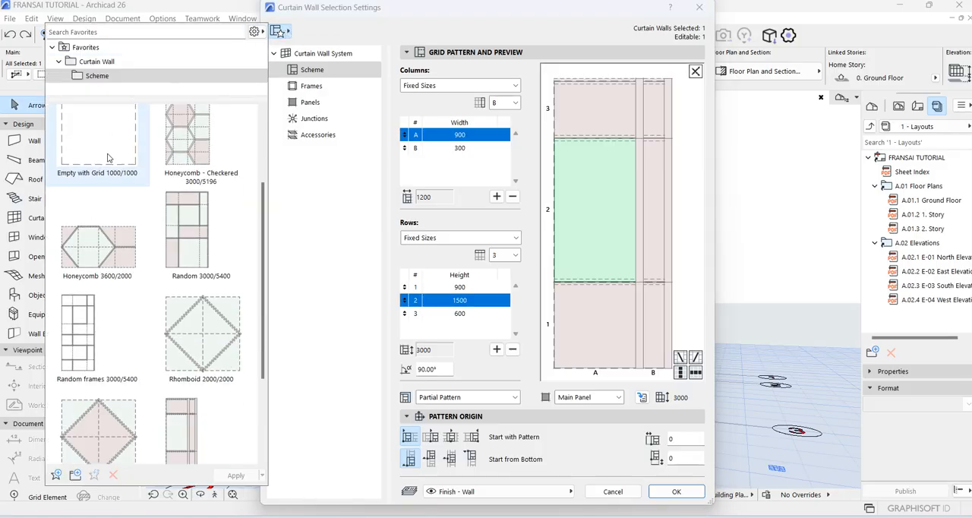
{"action": "scroll", "coordinate": [140, 233], "scroll_direction": "up", "scroll_amount": 5}
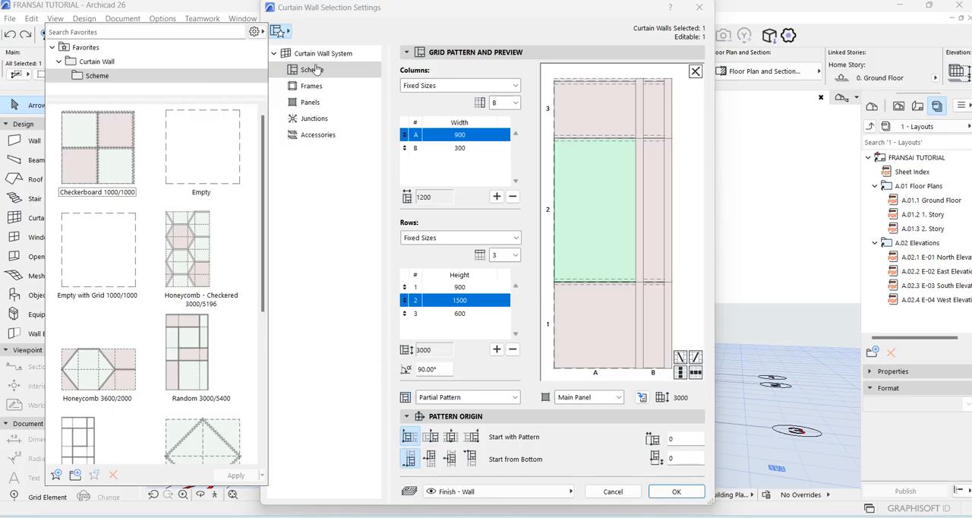
{"action": "left_click", "coordinate": [314, 72]}
{"action": "left_click", "coordinate": [278, 31]}
{"action": "scroll", "coordinate": [152, 160], "scroll_direction": "down", "scroll_amount": 4}
{"action": "scroll", "coordinate": [160, 165], "scroll_direction": "up", "scroll_amount": 4}
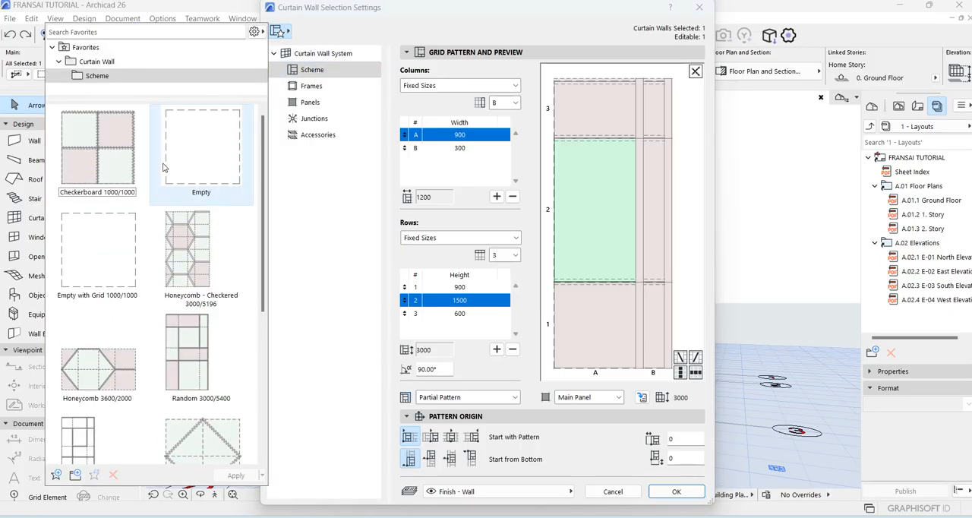
{"action": "scroll", "coordinate": [155, 168], "scroll_direction": "down", "scroll_amount": 4}
{"action": "scroll", "coordinate": [152, 170], "scroll_direction": "up", "scroll_amount": 4}
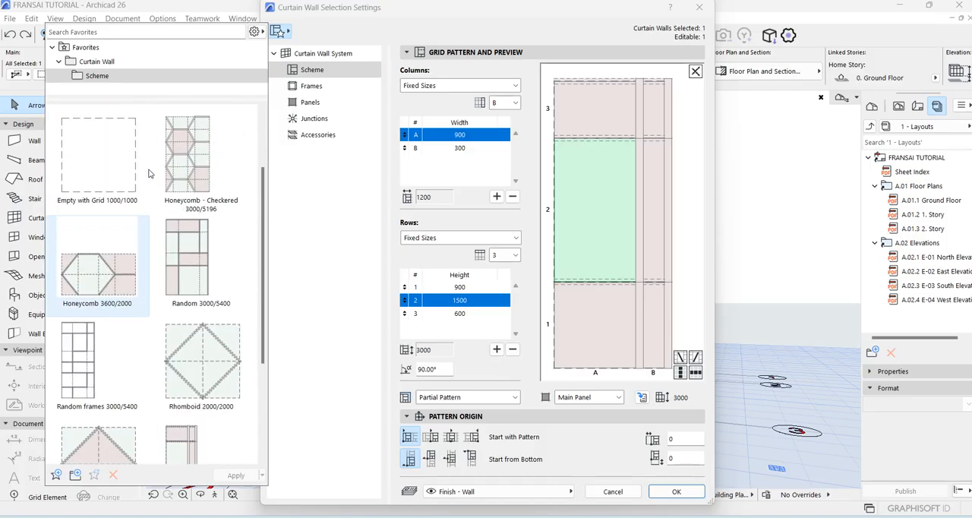
{"action": "scroll", "coordinate": [168, 179], "scroll_direction": "down", "scroll_amount": 3}
{"action": "scroll", "coordinate": [191, 196], "scroll_direction": "up", "scroll_amount": 3}
{"action": "left_click", "coordinate": [180, 239]}
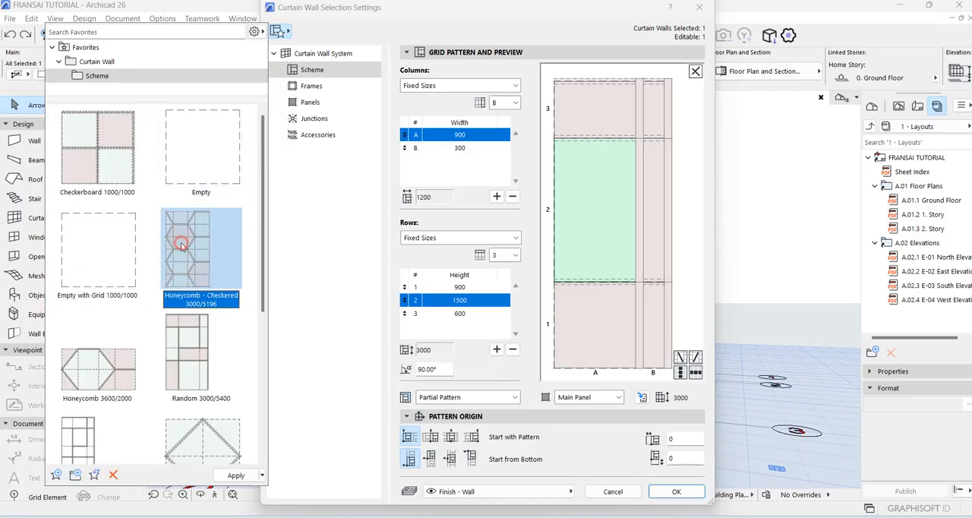
{"action": "double_click", "coordinate": [181, 245]}
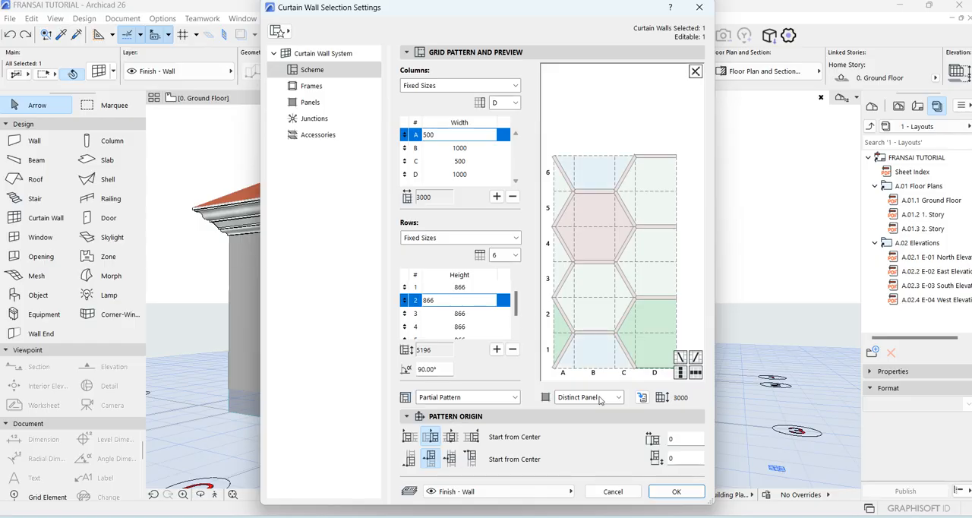
{"action": "left_click", "coordinate": [674, 492]}
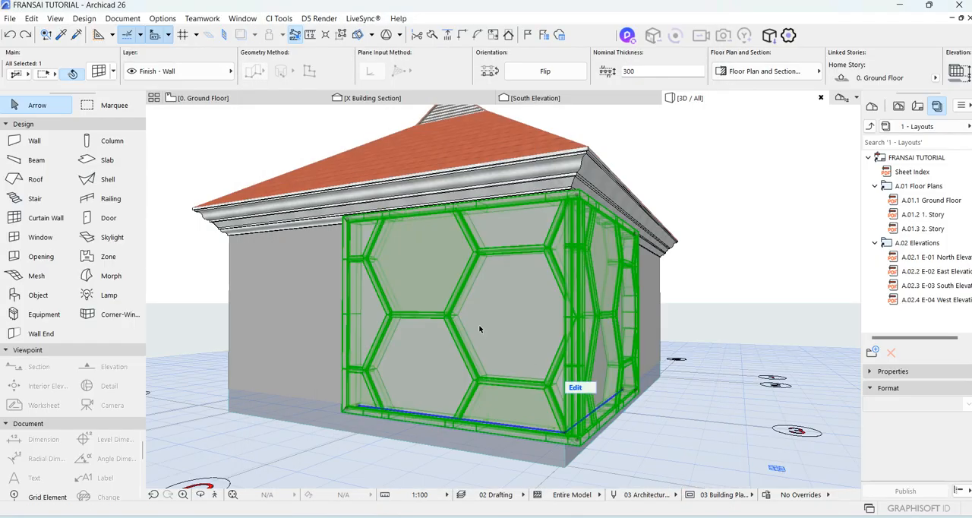
Examine the honeycomb pattern of the corner curtain wall in 3D, both close up and from farther away.
{"action": "scroll", "coordinate": [380, 317], "scroll_direction": "down", "scroll_amount": 4}
{"action": "scroll", "coordinate": [462, 349], "scroll_direction": "up", "scroll_amount": 4}
{"action": "scroll", "coordinate": [467, 335], "scroll_direction": "up", "scroll_amount": 3}
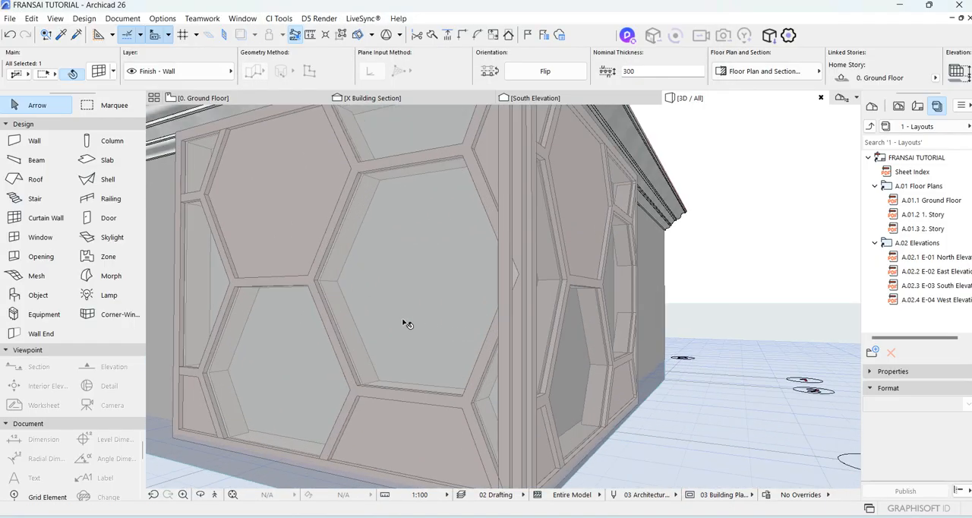
{"action": "scroll", "coordinate": [406, 324], "scroll_direction": "down", "scroll_amount": 4}
{"action": "scroll", "coordinate": [336, 413], "scroll_direction": "up", "scroll_amount": 4}
{"action": "scroll", "coordinate": [456, 284], "scroll_direction": "down", "scroll_amount": 4}
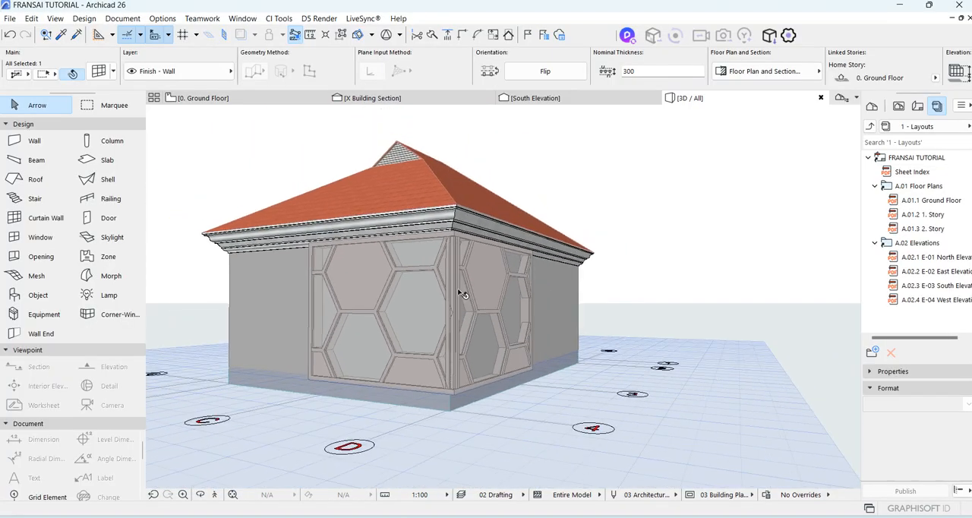
{"action": "scroll", "coordinate": [337, 306], "scroll_direction": "up", "scroll_amount": 4}
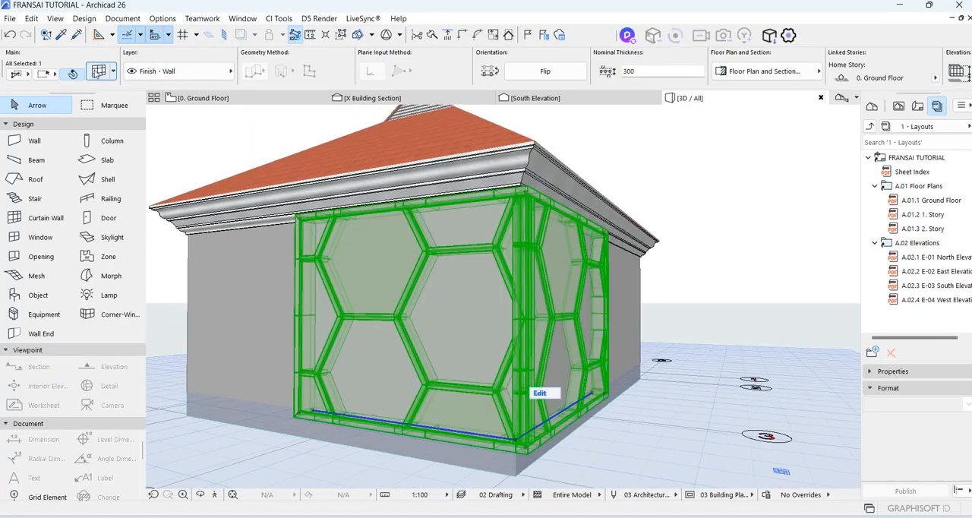
Apply the Triangle panels - Checkered 2000/2000 scheme favorite to the corner curtain wall and inspect it in 3D.
{"action": "left_click", "coordinate": [98, 70]}
{"action": "left_click", "coordinate": [278, 30]}
{"action": "scroll", "coordinate": [182, 359], "scroll_direction": "down", "scroll_amount": 3}
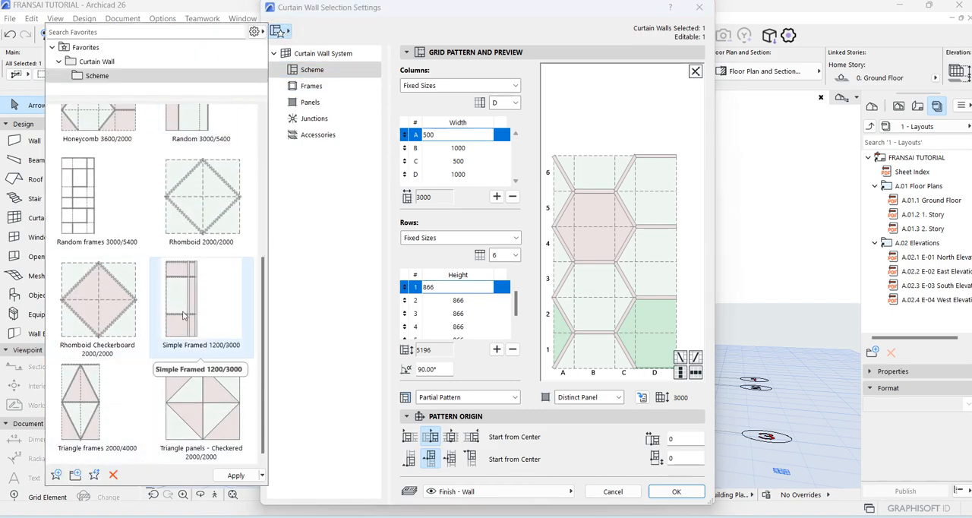
{"action": "double_click", "coordinate": [193, 403]}
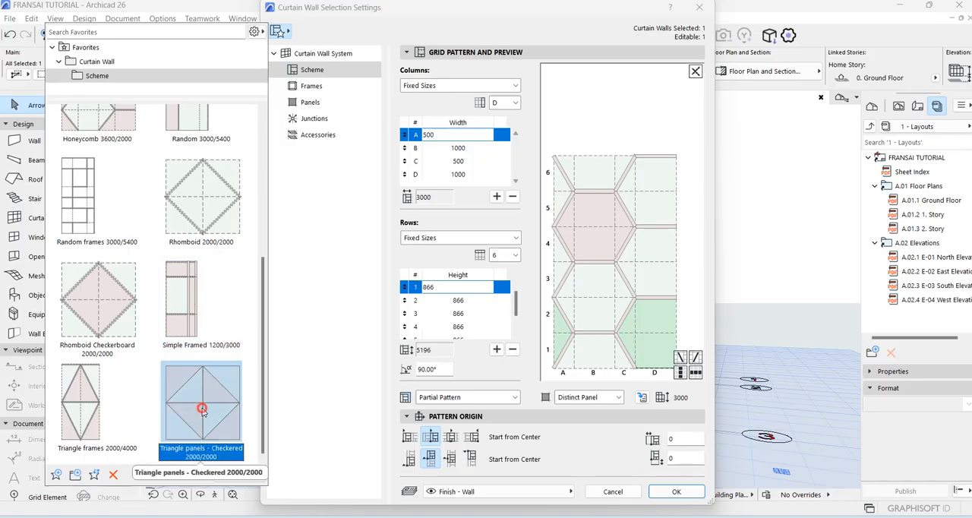
{"action": "left_click", "coordinate": [676, 491]}
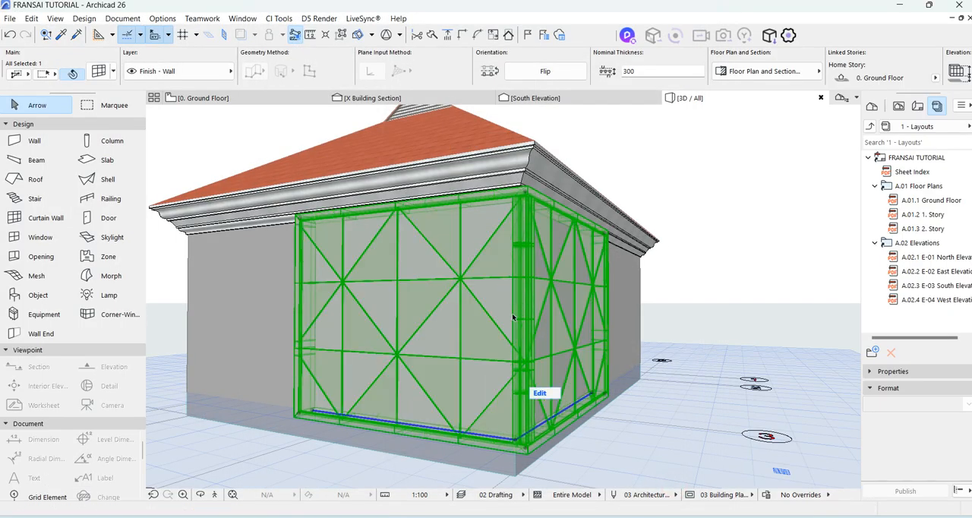
{"action": "scroll", "coordinate": [423, 328], "scroll_direction": "up", "scroll_amount": 4}
{"action": "scroll", "coordinate": [425, 319], "scroll_direction": "down", "scroll_amount": 2}
{"action": "scroll", "coordinate": [424, 322], "scroll_direction": "up", "scroll_amount": 3}
{"action": "scroll", "coordinate": [425, 293], "scroll_direction": "down", "scroll_amount": 5}
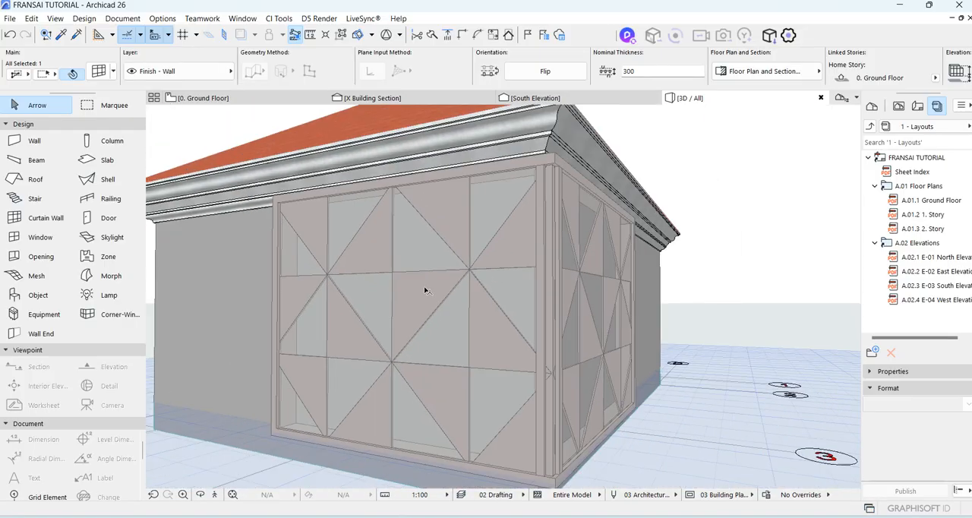
Replace the corner curtain wall's scheme with the Random 3000/5400 favorite.
{"action": "left_click", "coordinate": [98, 71]}
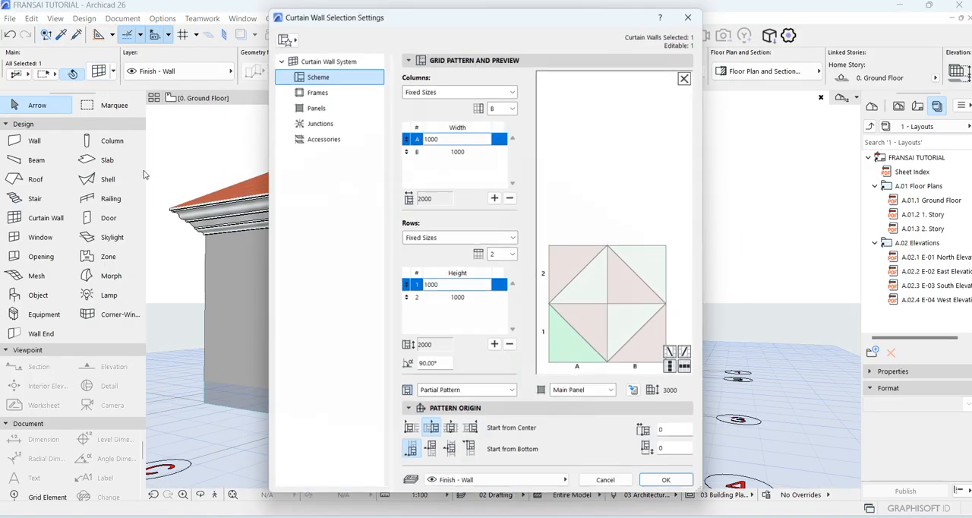
{"action": "left_click", "coordinate": [278, 30]}
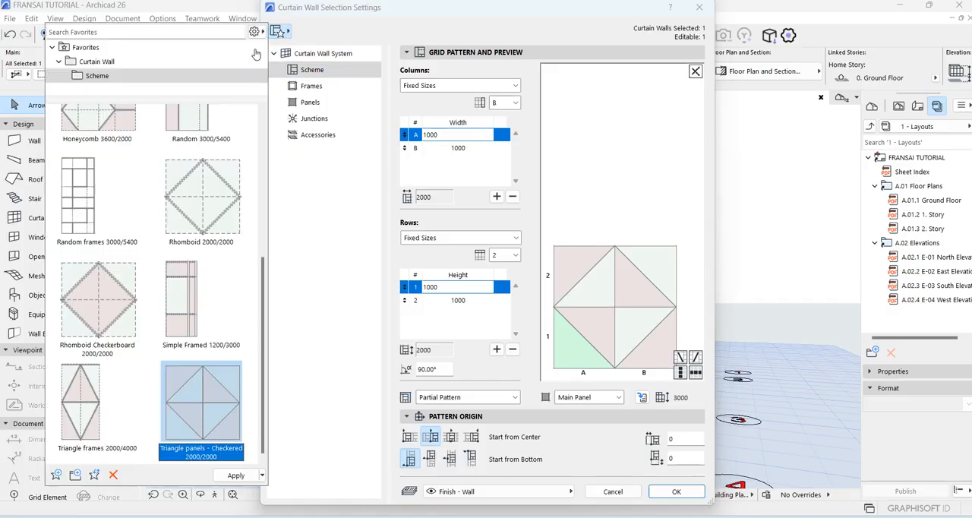
{"action": "scroll", "coordinate": [132, 323], "scroll_direction": "up", "scroll_amount": 5}
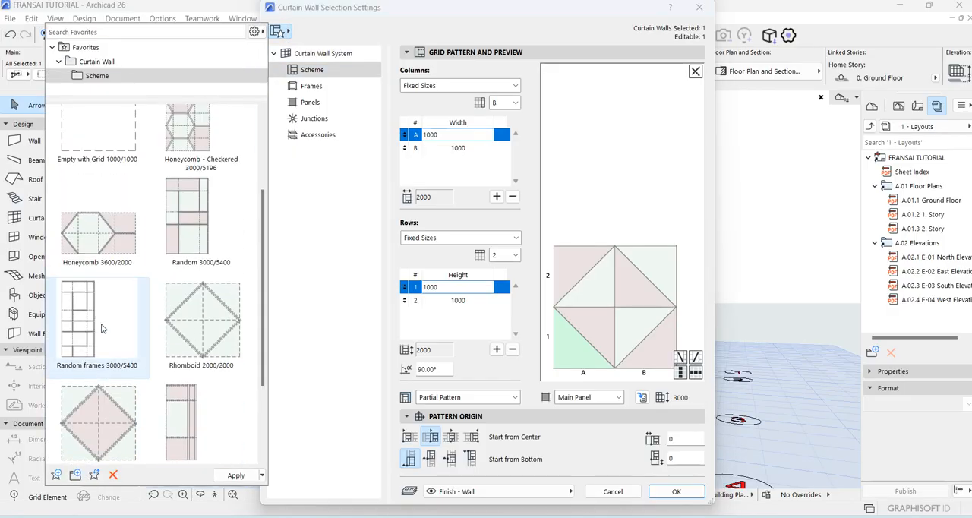
{"action": "double_click", "coordinate": [176, 316]}
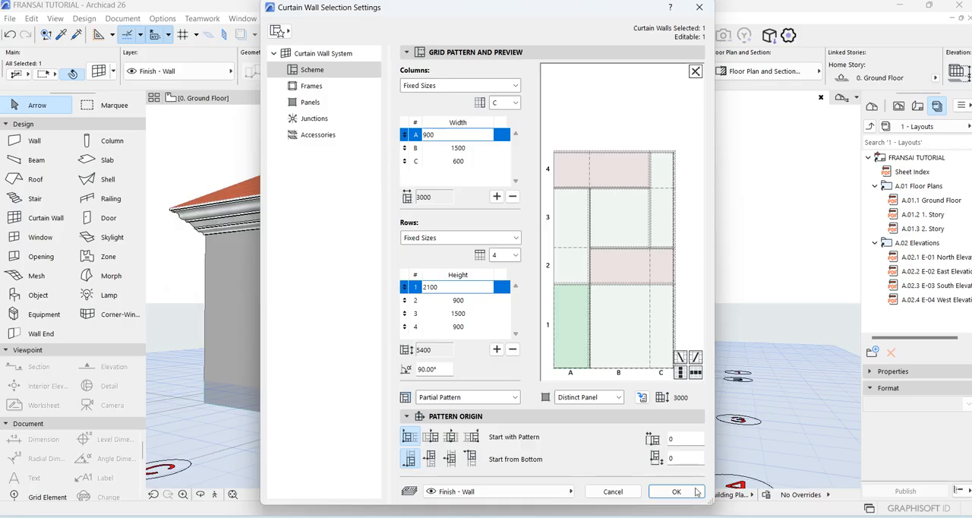
{"action": "left_click", "coordinate": [676, 493]}
{"action": "key", "text": "Escape"}
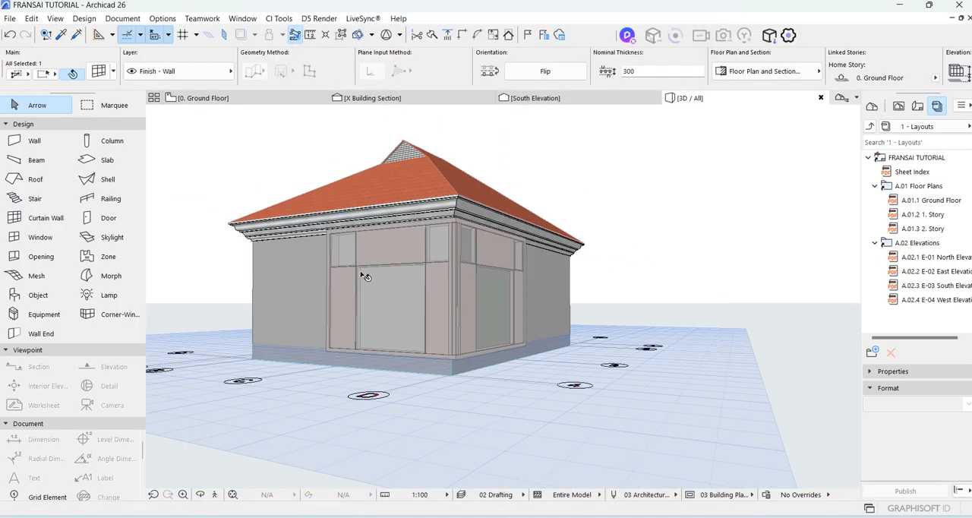
Examine the random panel pattern in 3D with the view turned more squarely to the curtain wall's longer side.
{"action": "scroll", "coordinate": [461, 276], "scroll_direction": "up", "scroll_amount": 3}
{"action": "left_click", "coordinate": [460, 273]}
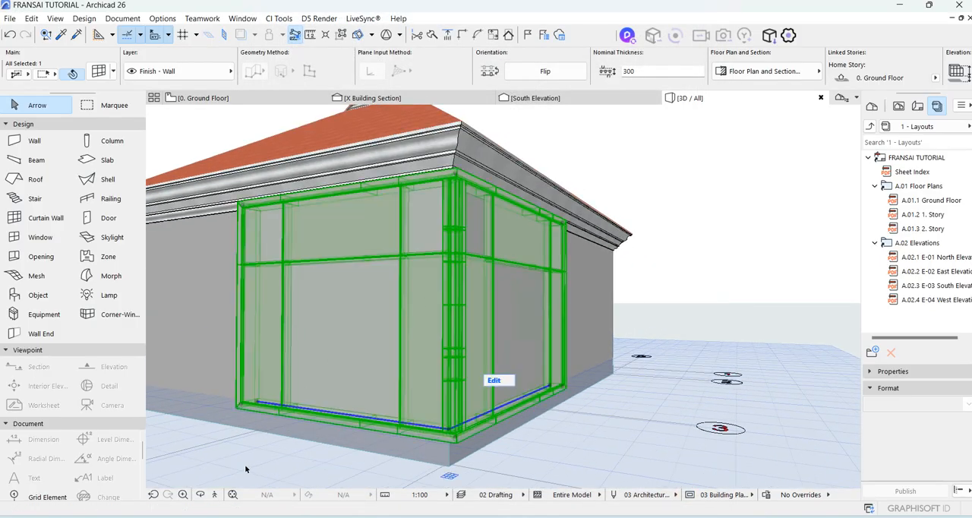
{"action": "left_click", "coordinate": [201, 494]}
{"action": "left_click_drag", "start_coordinate": [650, 203], "coordinate": [700, 207]}
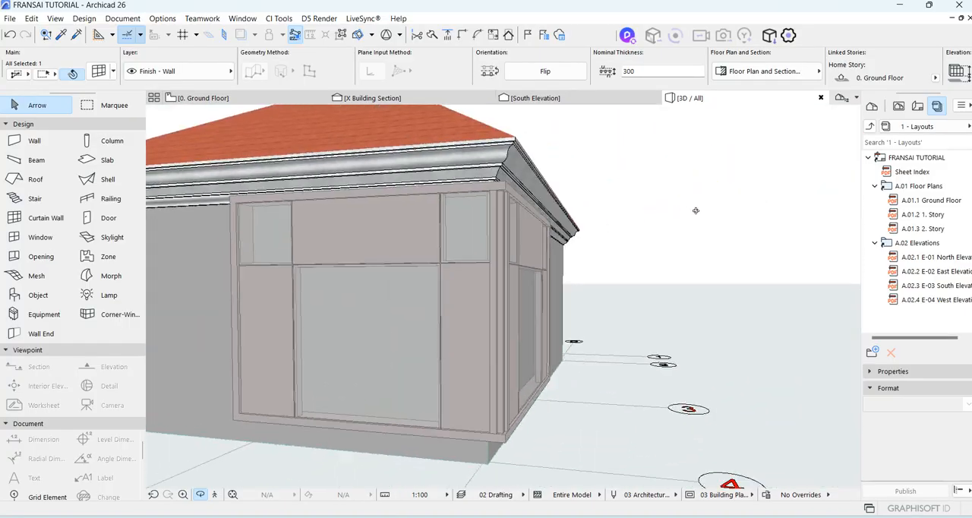
{"action": "scroll", "coordinate": [546, 229], "scroll_direction": "down", "scroll_amount": 3}
{"action": "scroll", "coordinate": [518, 286], "scroll_direction": "up", "scroll_amount": 3}
{"action": "key", "text": "Escape"}
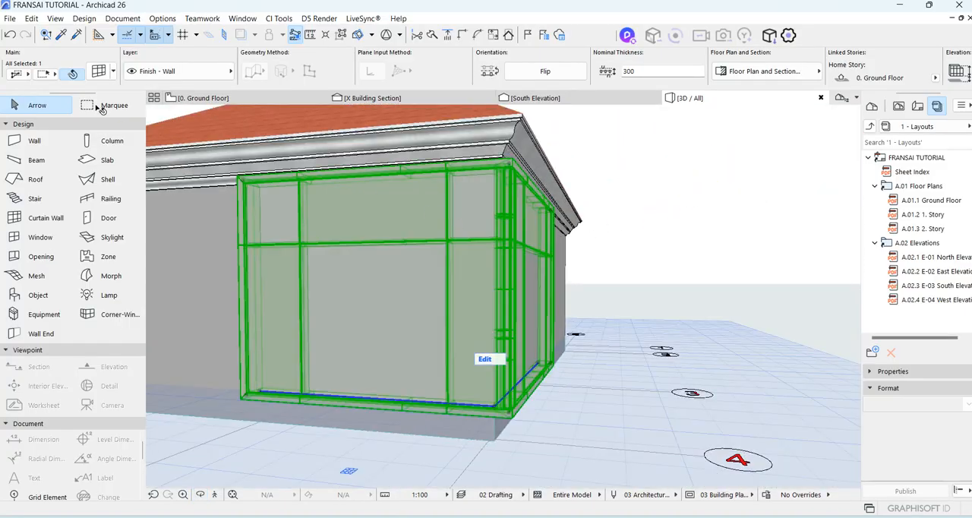
Set the height of row 4 in the corner curtain wall's scheme to 300.
{"action": "left_click", "coordinate": [98, 71]}
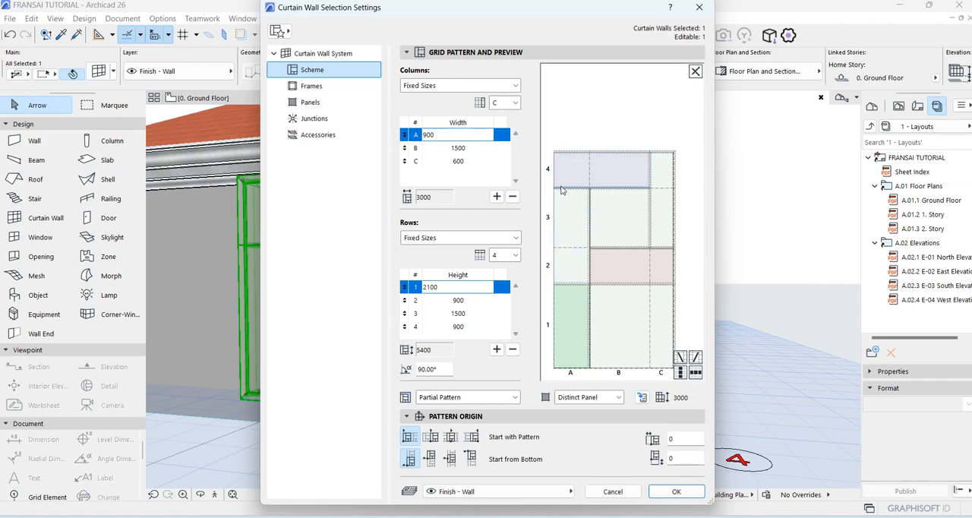
{"action": "left_click", "coordinate": [467, 326]}
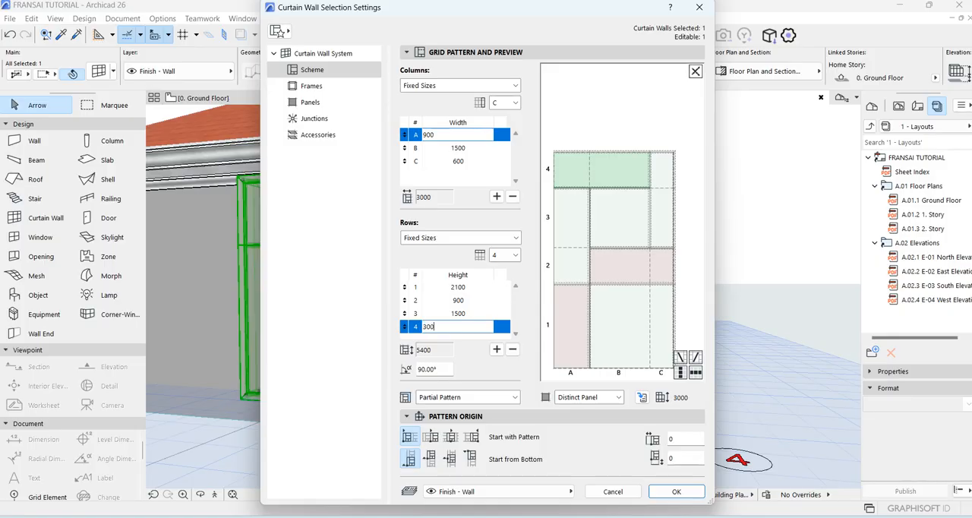
{"action": "type", "text": "300"}
{"action": "key", "text": "Return"}
Set the width of column A in the curtain wall's grid pattern to 300.
{"action": "left_click", "coordinate": [573, 337]}
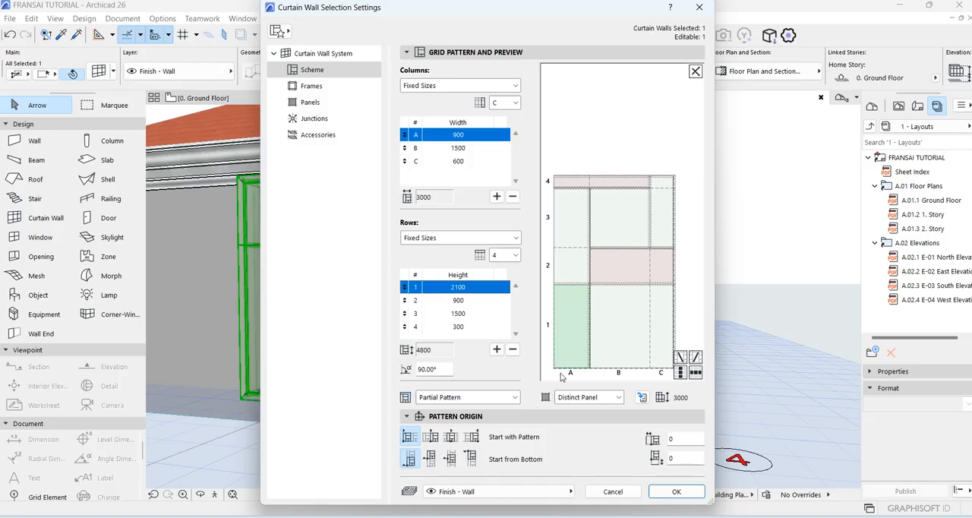
{"action": "left_click", "coordinate": [471, 134]}
{"action": "left_click", "coordinate": [471, 134]}
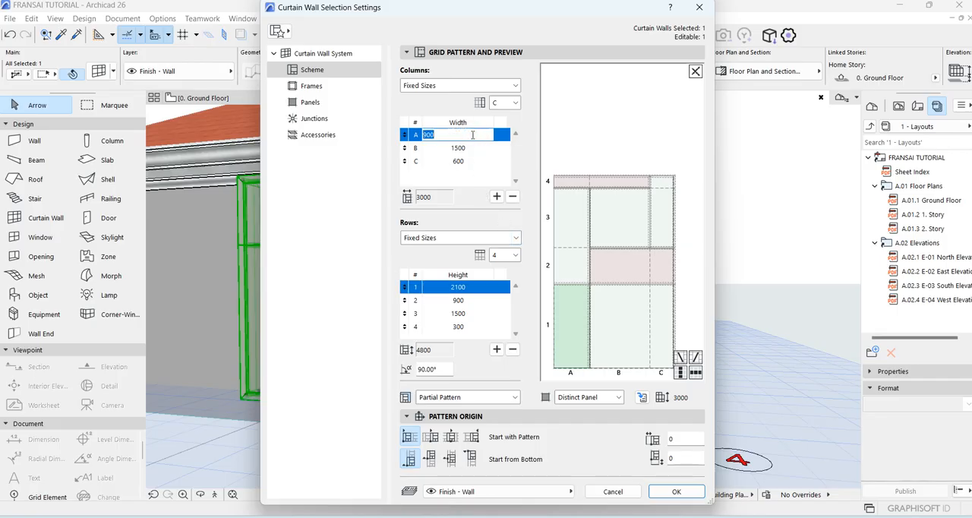
{"action": "type", "text": "300"}
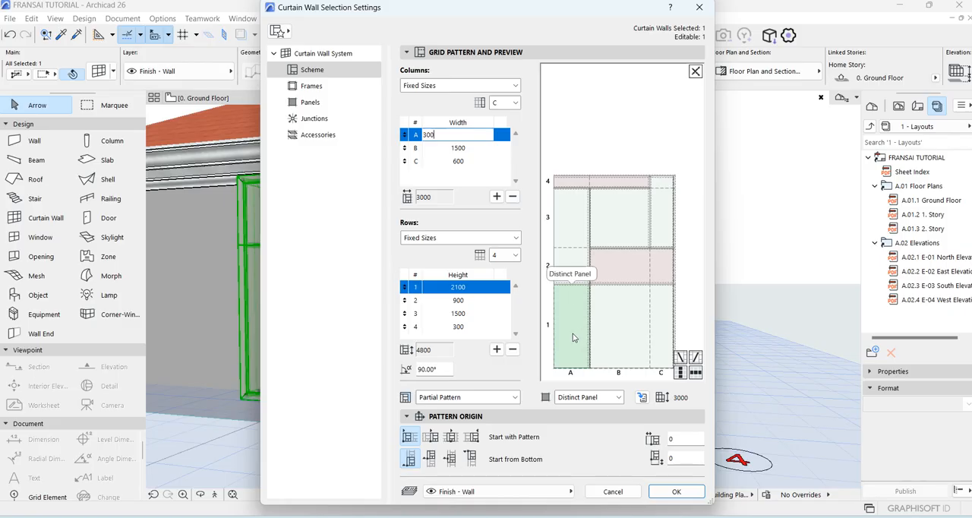
{"action": "key", "text": "Return"}
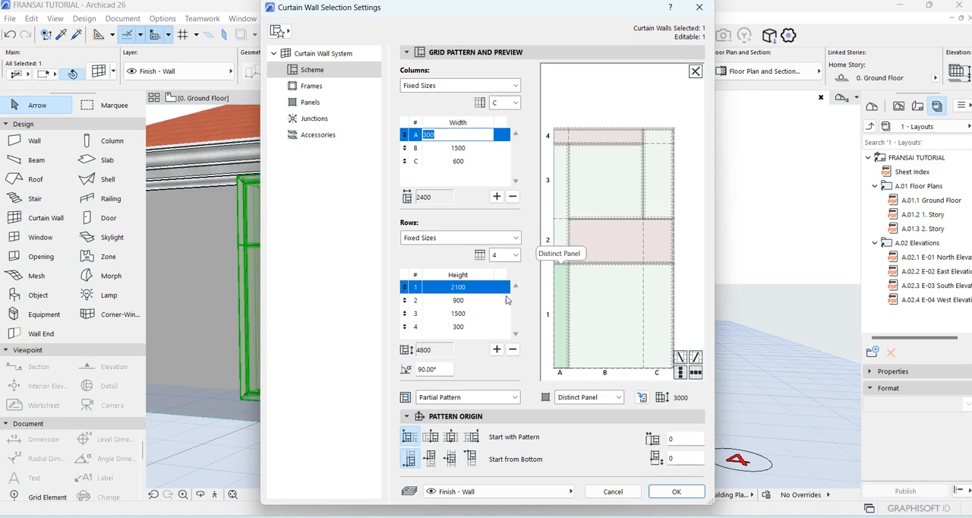
Set the height of row 1 in the curtain wall's scheme to 1500 and apply the changed grid settings.
{"action": "left_click", "coordinate": [466, 287]}
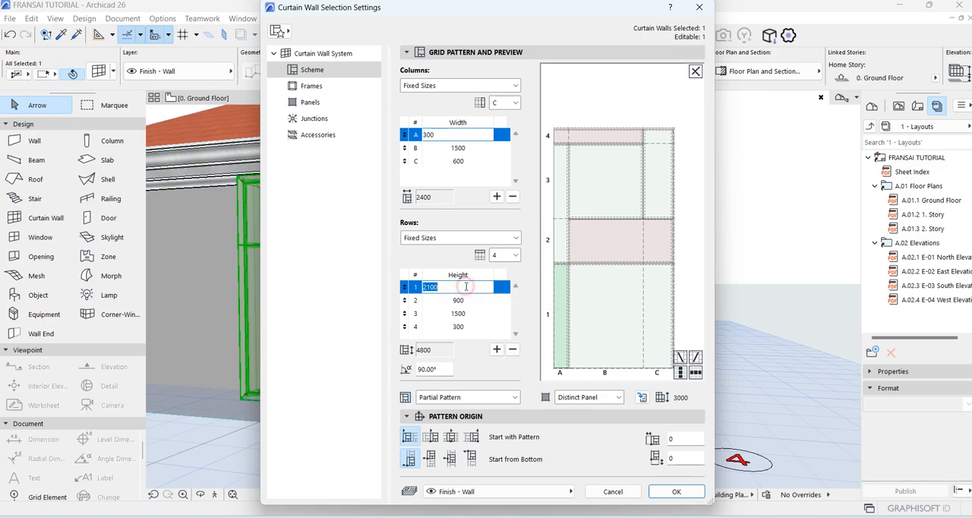
{"action": "type", "text": "1500"}
{"action": "key", "text": "Return"}
{"action": "left_click", "coordinate": [676, 491]}
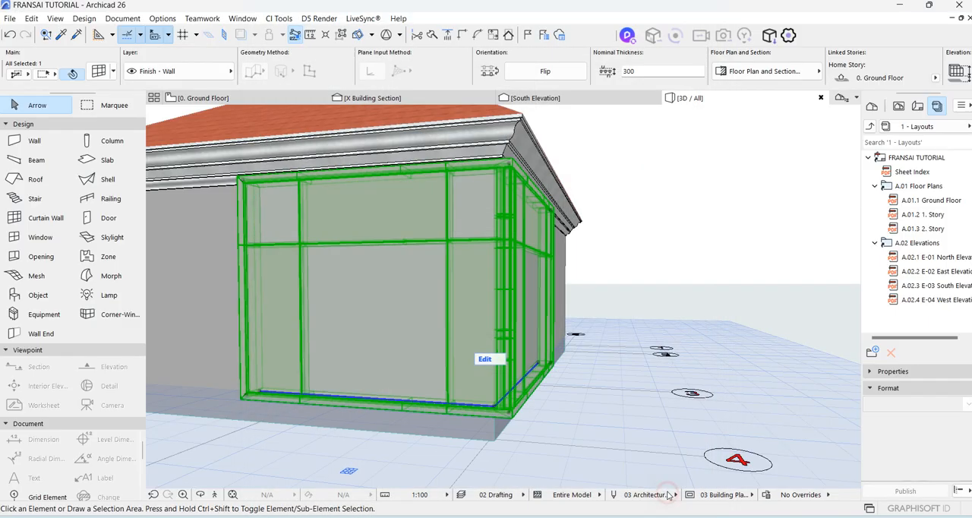
Examine the resized panel grid in 3D on both sides of the house corner, up close and from further away.
{"action": "scroll", "coordinate": [364, 307], "scroll_direction": "down", "scroll_amount": 4}
{"action": "scroll", "coordinate": [315, 301], "scroll_direction": "up", "scroll_amount": 6}
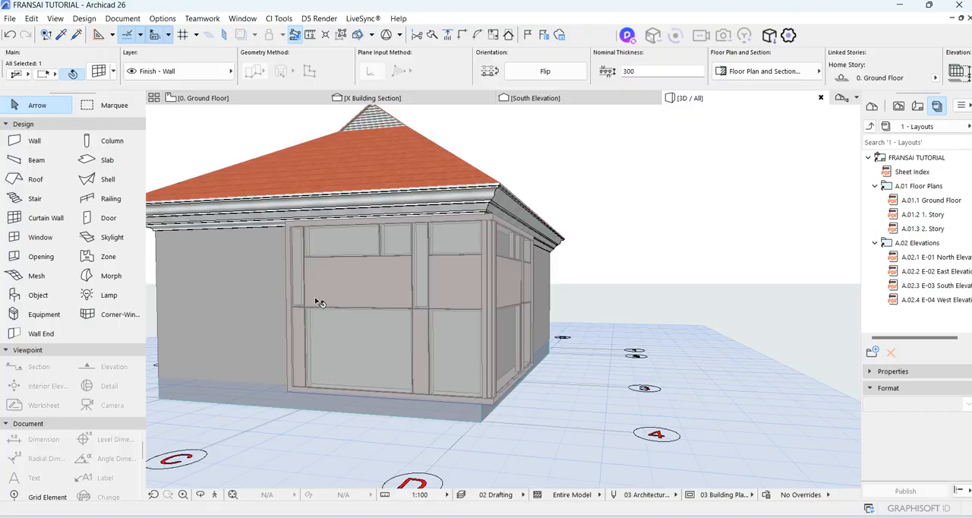
{"action": "scroll", "coordinate": [307, 335], "scroll_direction": "down", "scroll_amount": 3}
{"action": "scroll", "coordinate": [307, 335], "scroll_direction": "down", "scroll_amount": 4}
{"action": "scroll", "coordinate": [423, 290], "scroll_direction": "up", "scroll_amount": 5}
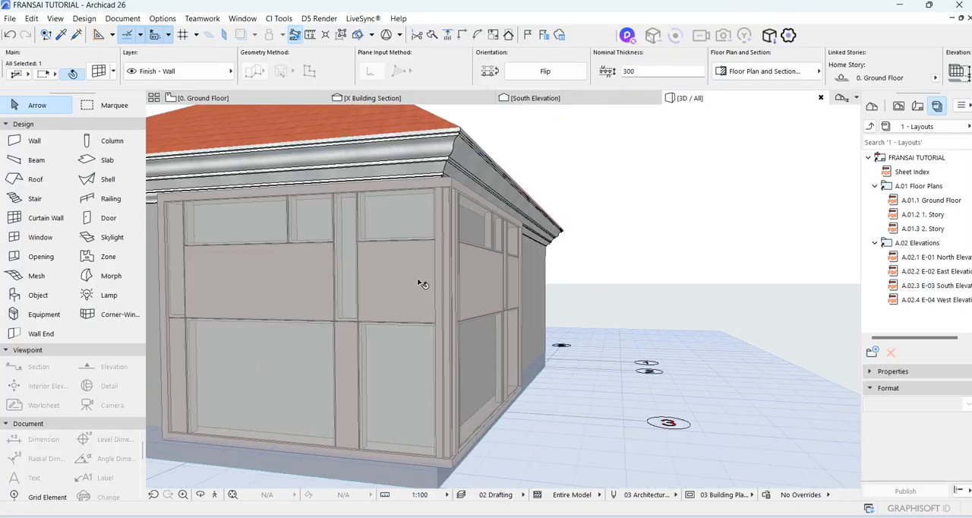
{"action": "scroll", "coordinate": [421, 287], "scroll_direction": "down", "scroll_amount": 6}
{"action": "scroll", "coordinate": [407, 302], "scroll_direction": "up", "scroll_amount": 5}
{"action": "scroll", "coordinate": [397, 304], "scroll_direction": "up", "scroll_amount": 4}
{"action": "scroll", "coordinate": [375, 336], "scroll_direction": "down", "scroll_amount": 5}
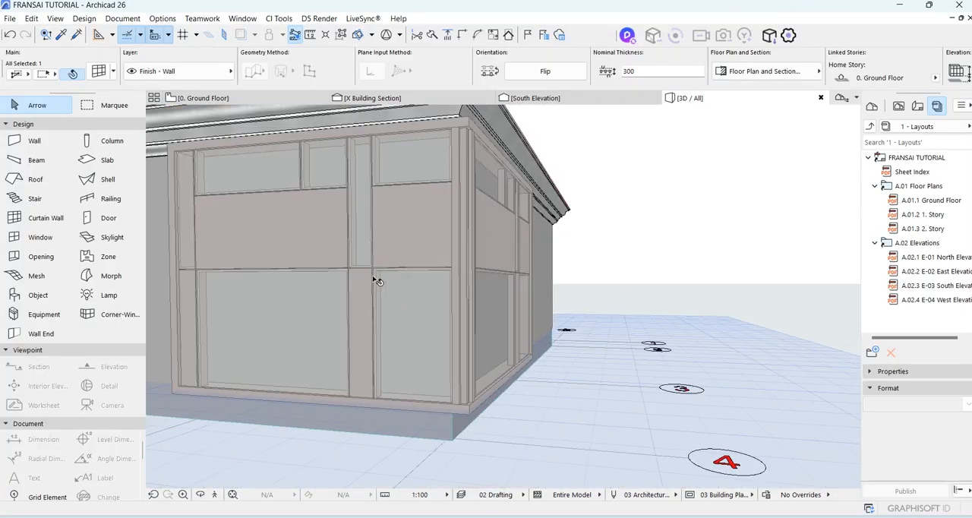
{"action": "scroll", "coordinate": [296, 430], "scroll_direction": "up", "scroll_amount": 3}
{"action": "left_click", "coordinate": [200, 494]}
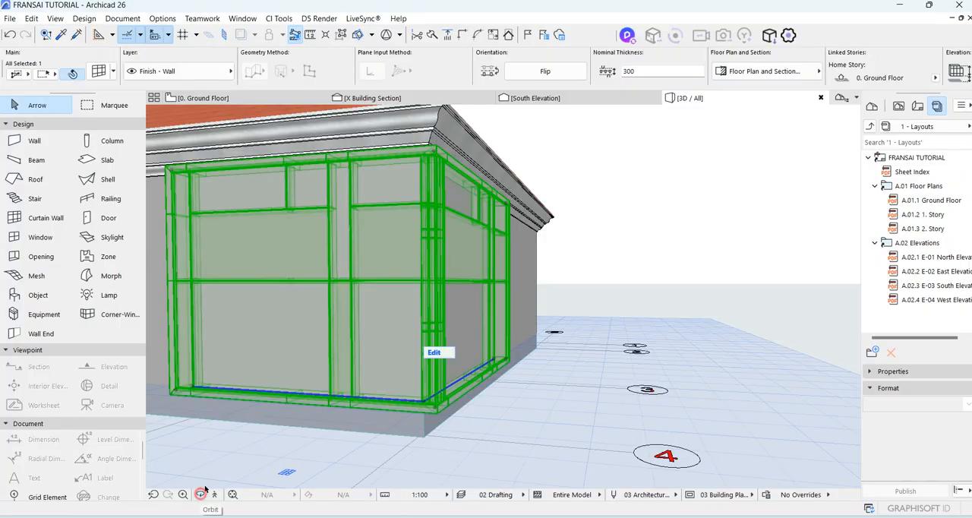
{"action": "left_click_drag", "start_coordinate": [475, 345], "coordinate": [536, 269]}
{"action": "scroll", "coordinate": [677, 271], "scroll_direction": "down", "scroll_amount": 4}
{"action": "scroll", "coordinate": [484, 209], "scroll_direction": "up", "scroll_amount": 3}
{"action": "left_click", "coordinate": [357, 189]}
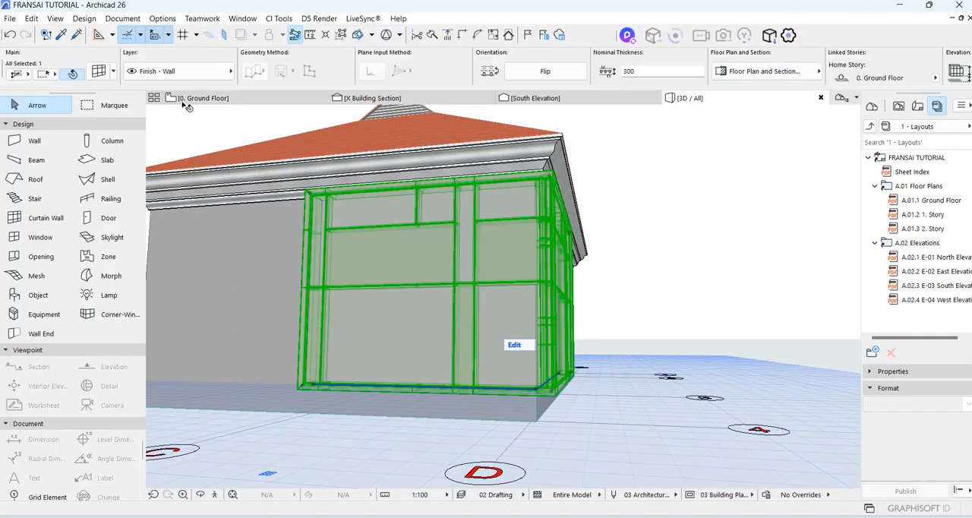
{"action": "scroll", "coordinate": [292, 322], "scroll_direction": "down", "scroll_amount": 3}
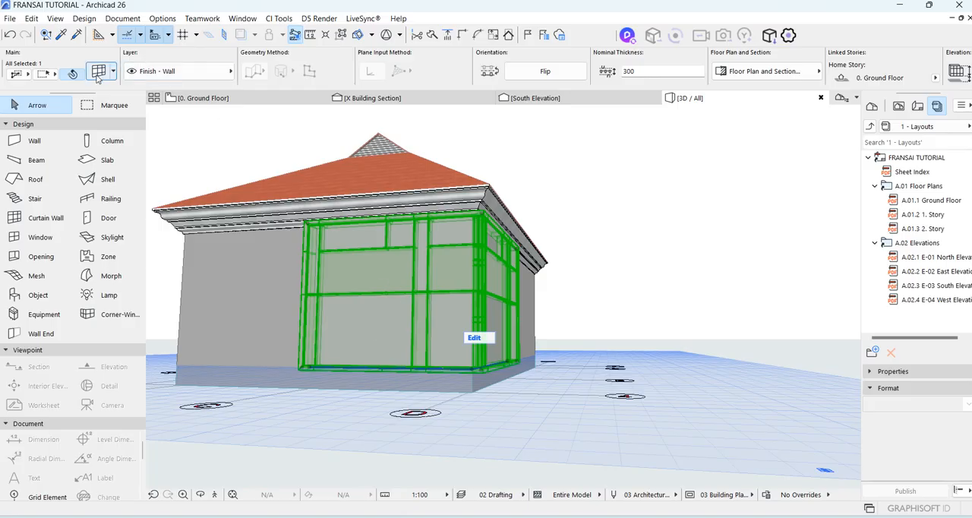
Reopen the curtain wall's scheme settings, insert two 1500 rows above row 1 and remove two rows, including the 900 one.
{"action": "double_click", "coordinate": [430, 253]}
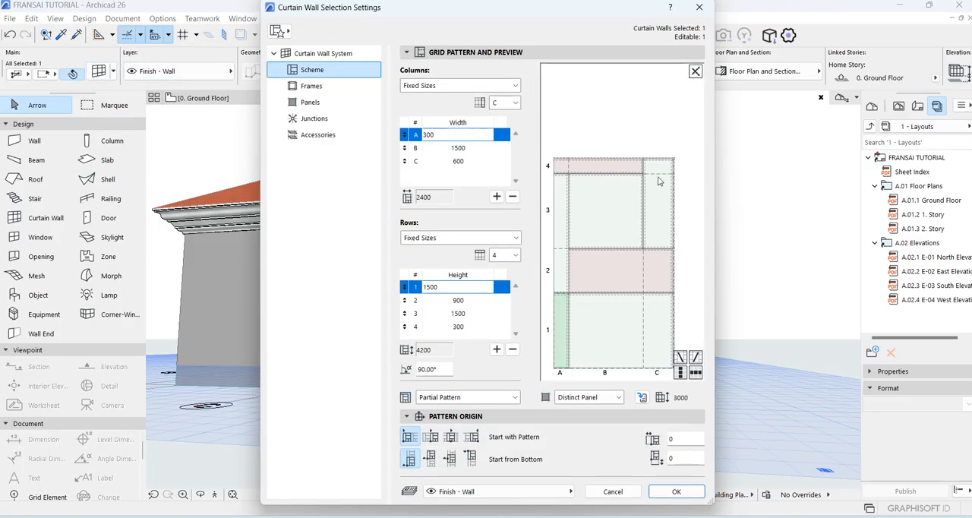
{"action": "left_click", "coordinate": [620, 327]}
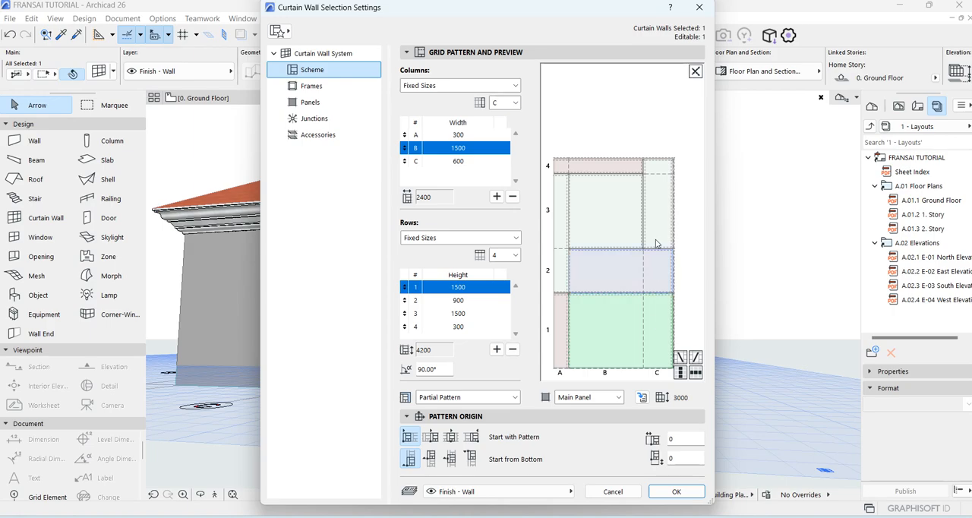
{"action": "left_click", "coordinate": [563, 342]}
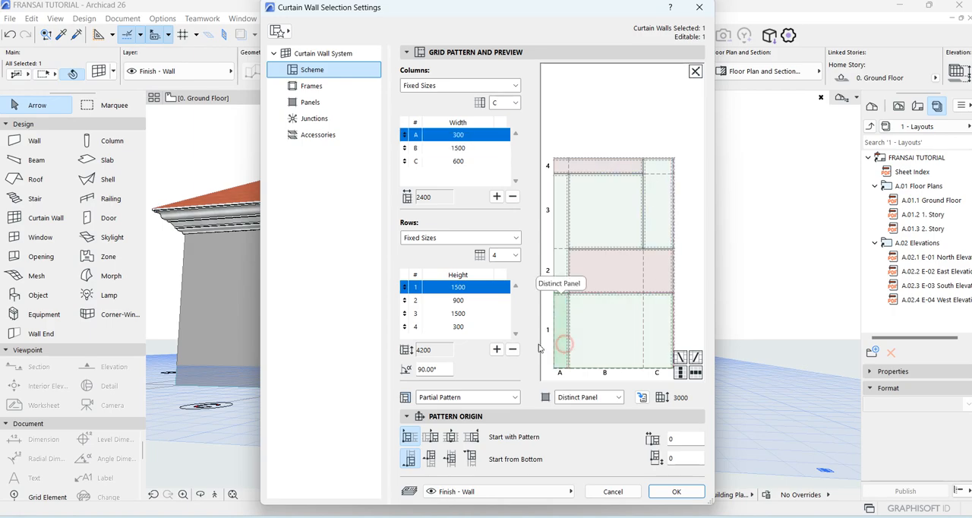
{"action": "left_click", "coordinate": [497, 350]}
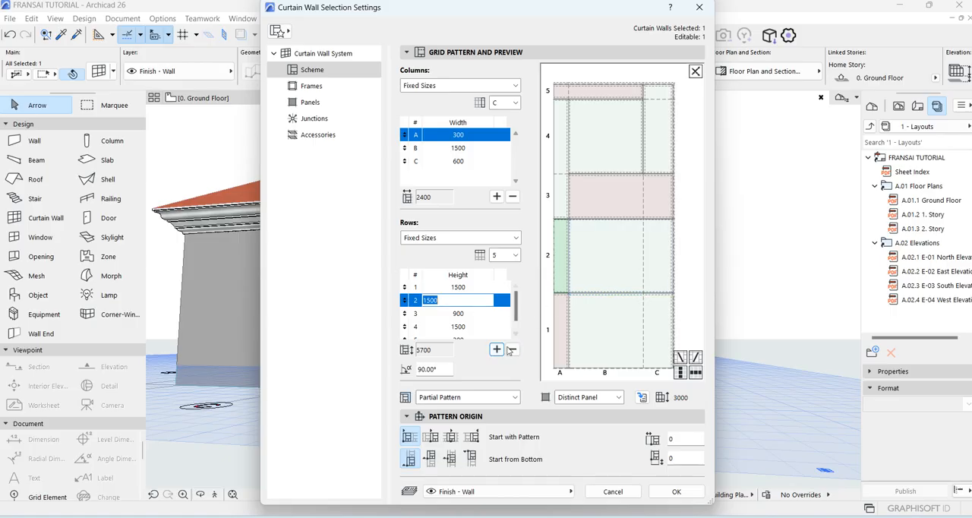
{"action": "left_click", "coordinate": [497, 350]}
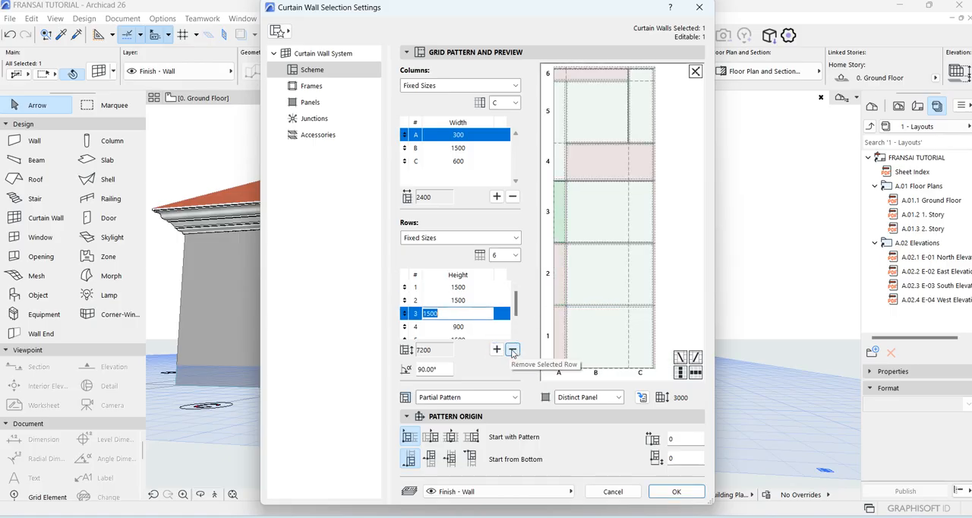
{"action": "left_click", "coordinate": [512, 349]}
{"action": "left_click", "coordinate": [512, 349]}
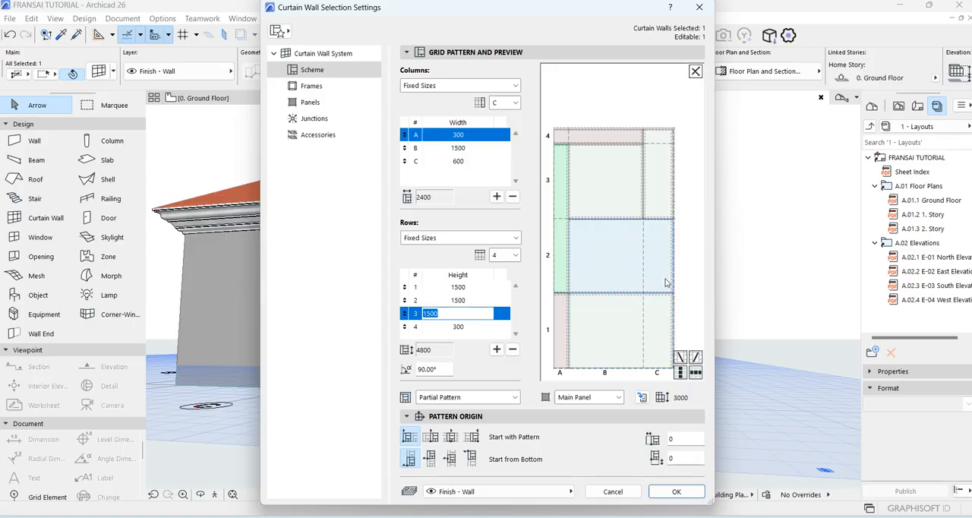
Add a 600 wide column after column C in the curtain wall's scheme.
{"action": "left_click", "coordinate": [607, 254]}
{"action": "left_click", "coordinate": [663, 169]}
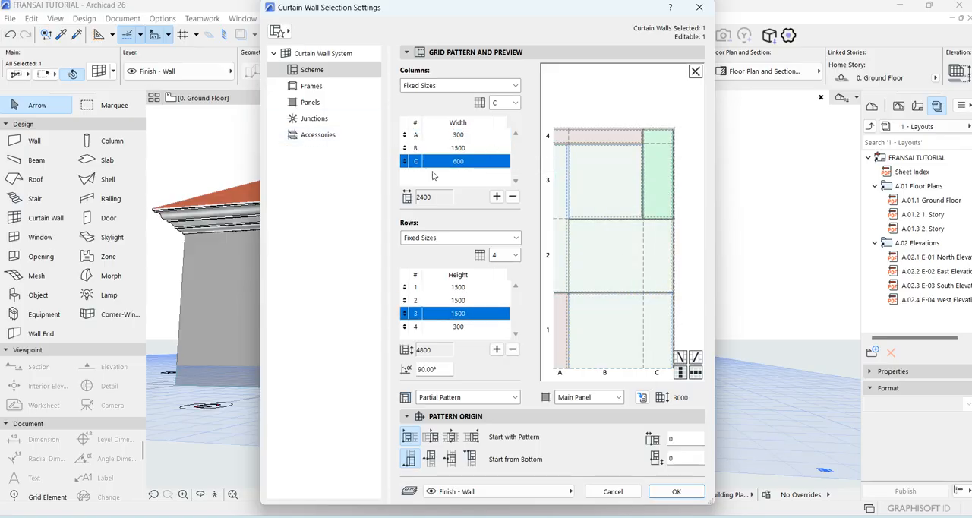
{"action": "left_click", "coordinate": [496, 196]}
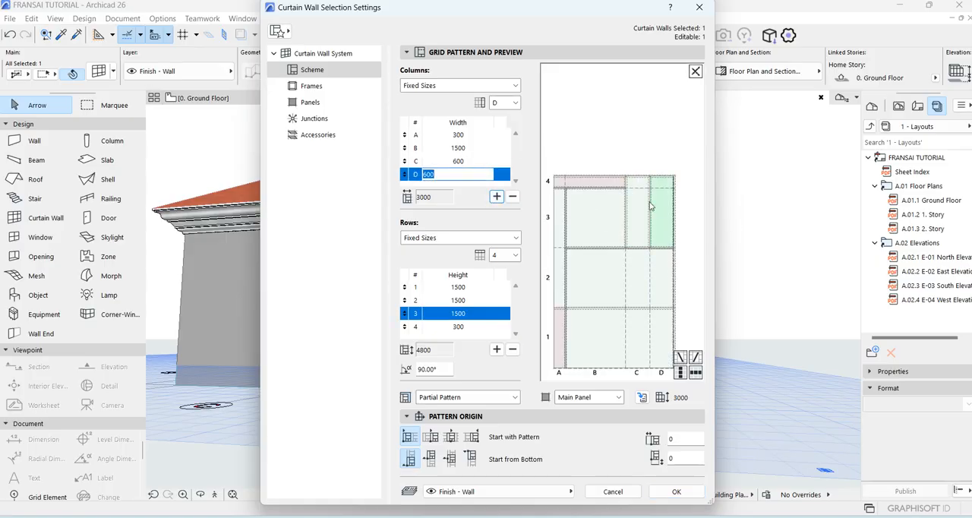
Try an extra column beside column A, take it out again, and remove the 300 high row 4 from the scheme.
{"action": "left_click", "coordinate": [588, 184]}
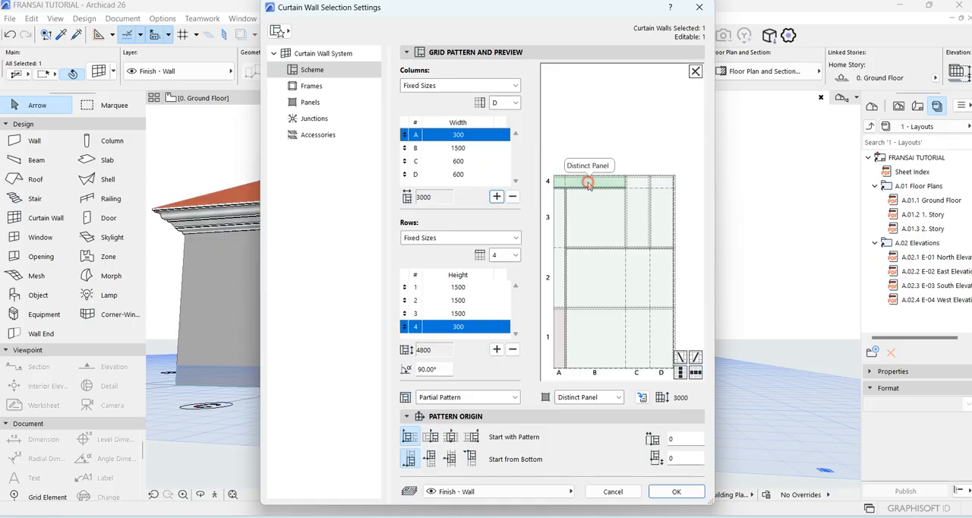
{"action": "left_click", "coordinate": [497, 196]}
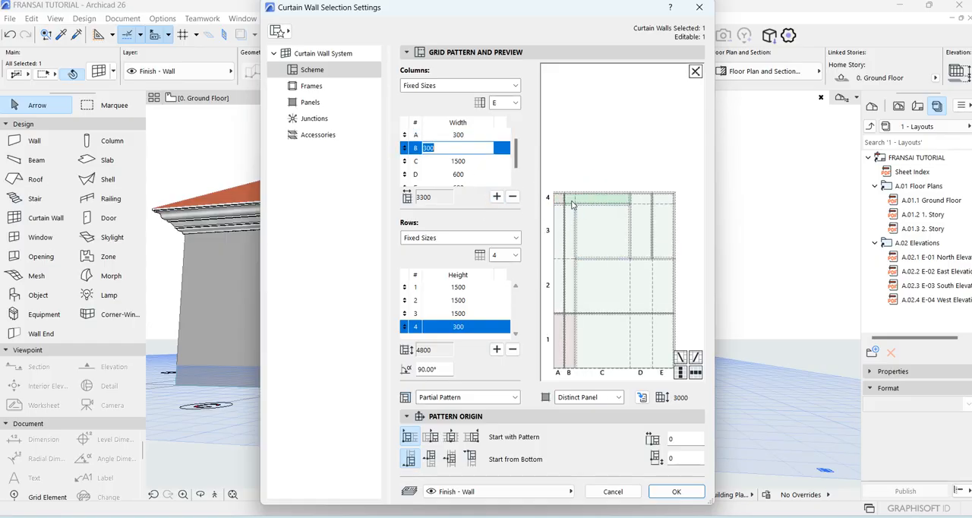
{"action": "left_click", "coordinate": [513, 197]}
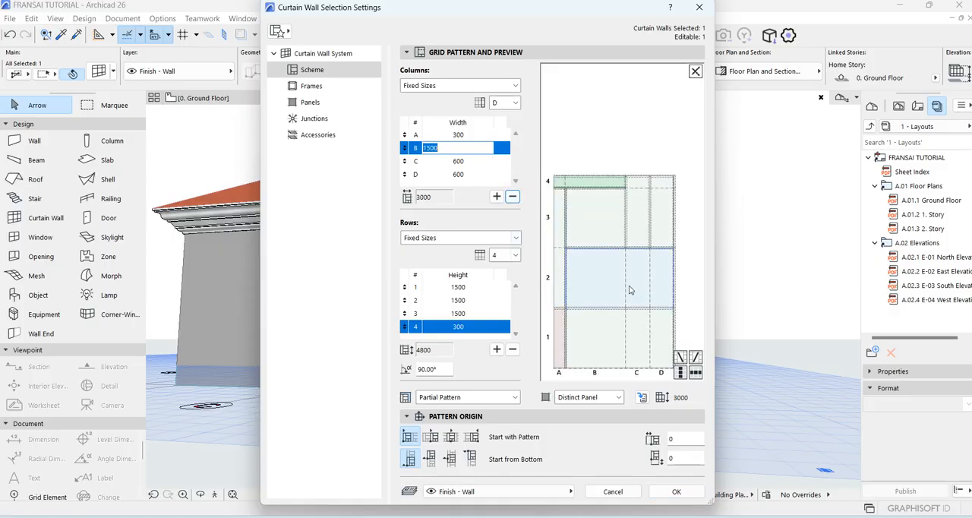
{"action": "left_click", "coordinate": [513, 348]}
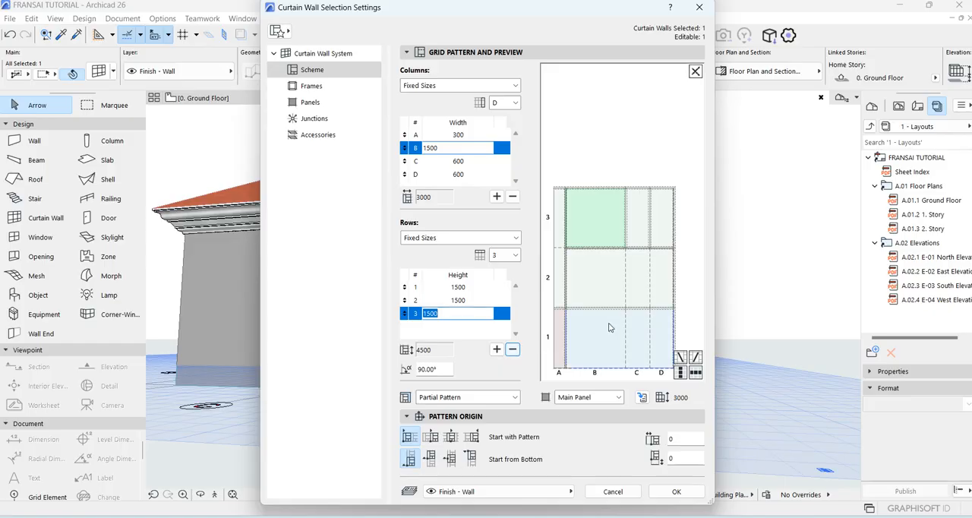
Try inserting extra 1500 rows above rows 3 and 2 of the scheme and remove both again.
{"action": "left_click", "coordinate": [497, 349]}
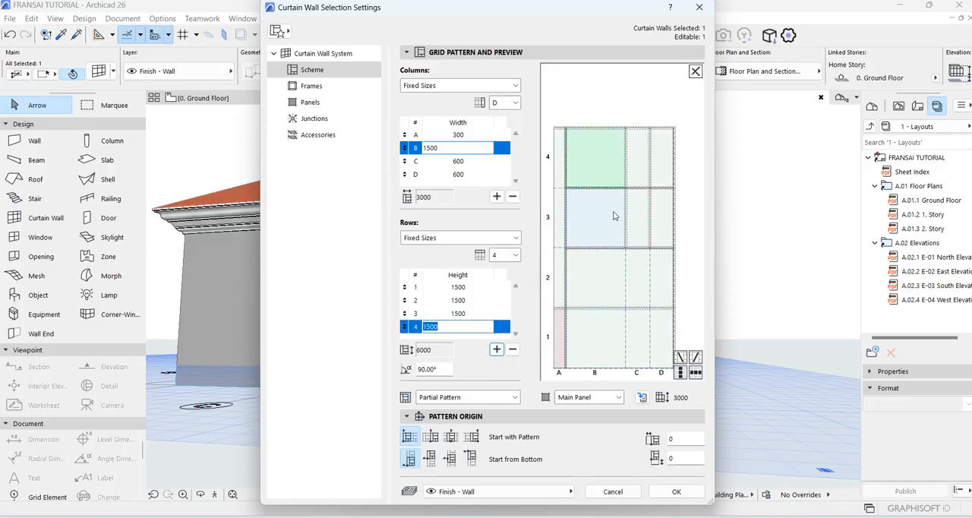
{"action": "left_click", "coordinate": [596, 278]}
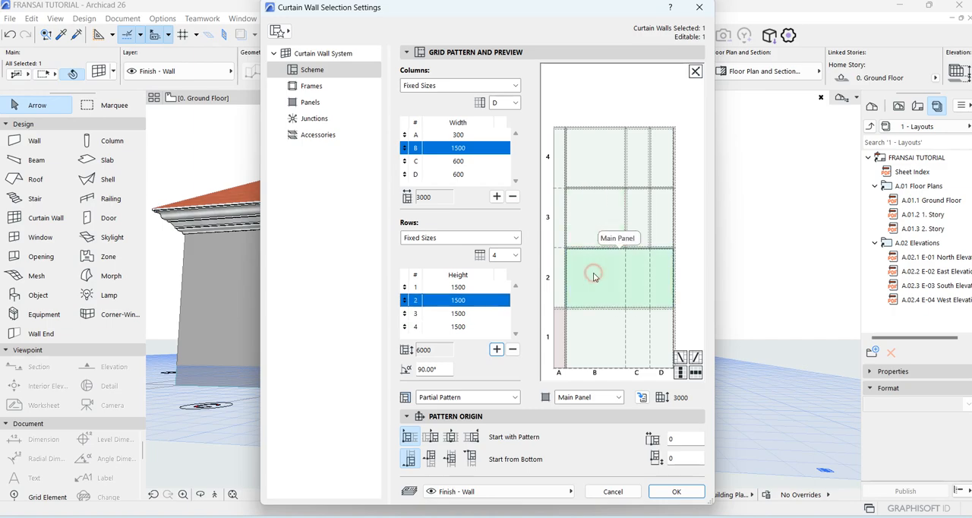
{"action": "left_click", "coordinate": [496, 349]}
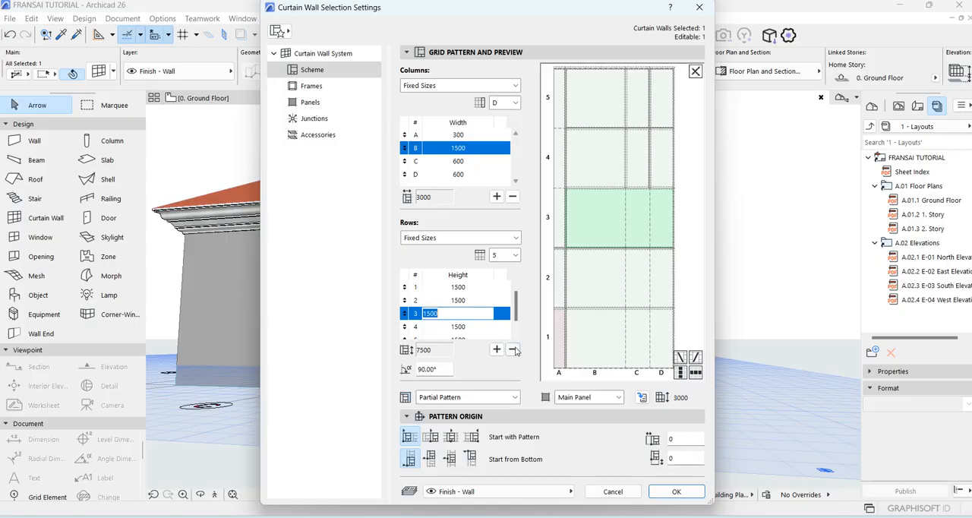
{"action": "left_click", "coordinate": [512, 350]}
{"action": "left_click", "coordinate": [512, 349]}
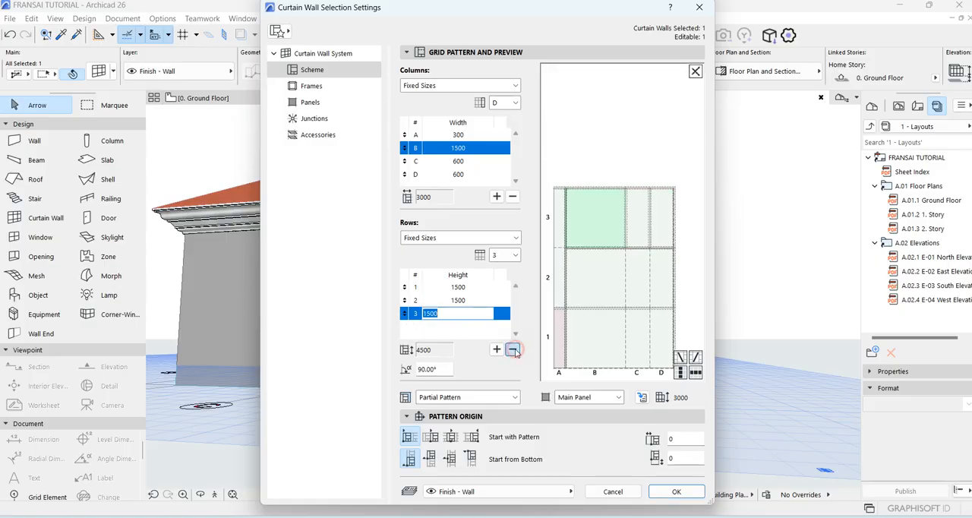
Set the width of column B in the curtain wall's scheme to 600.
{"action": "left_click", "coordinate": [650, 232]}
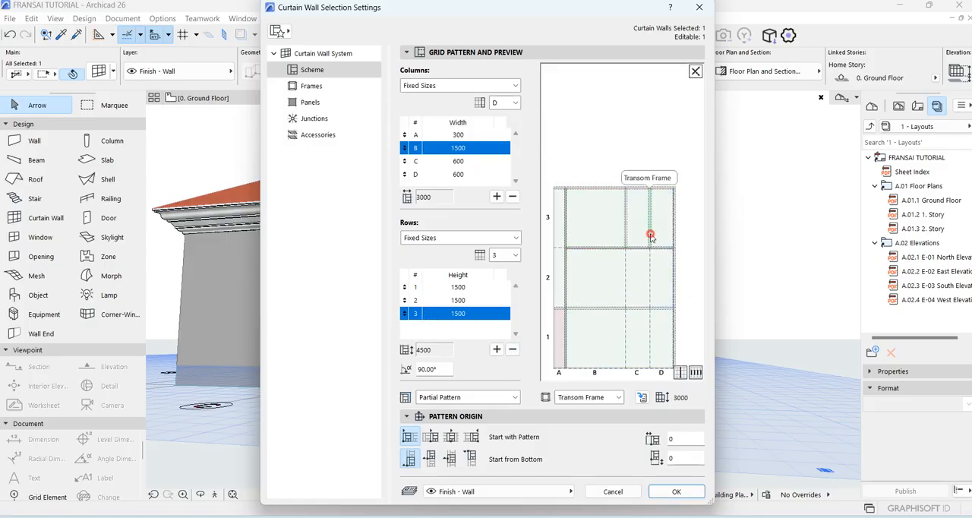
{"action": "left_click", "coordinate": [602, 239]}
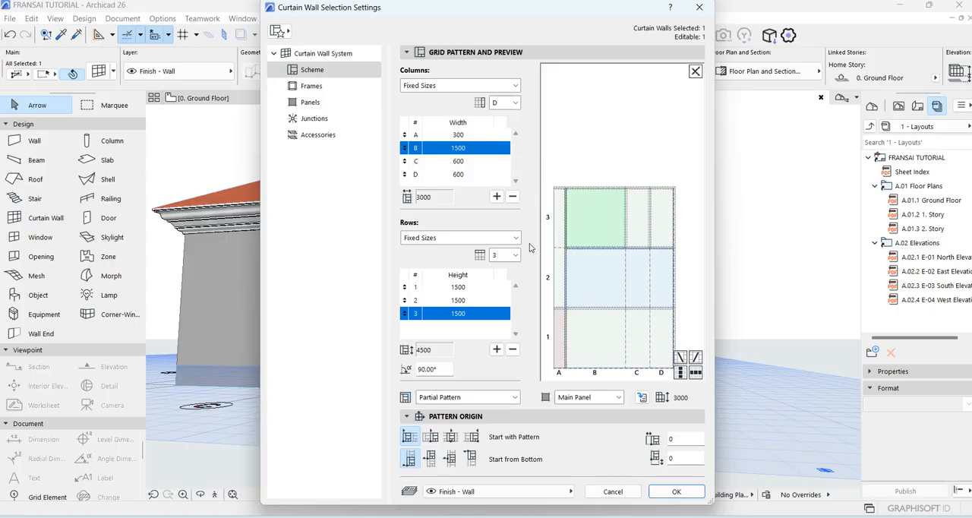
{"action": "left_click", "coordinate": [472, 148]}
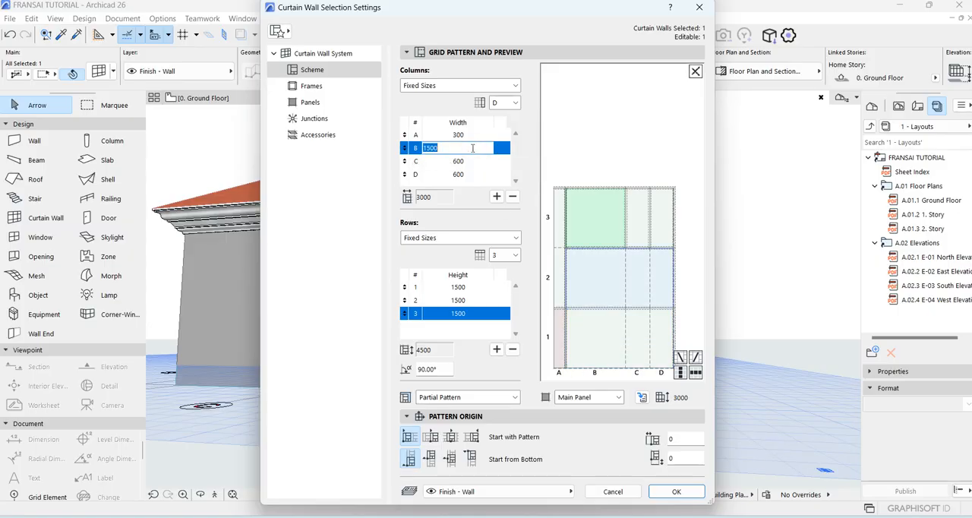
{"action": "type", "text": "6"}
{"action": "left_click", "coordinate": [649, 142]}
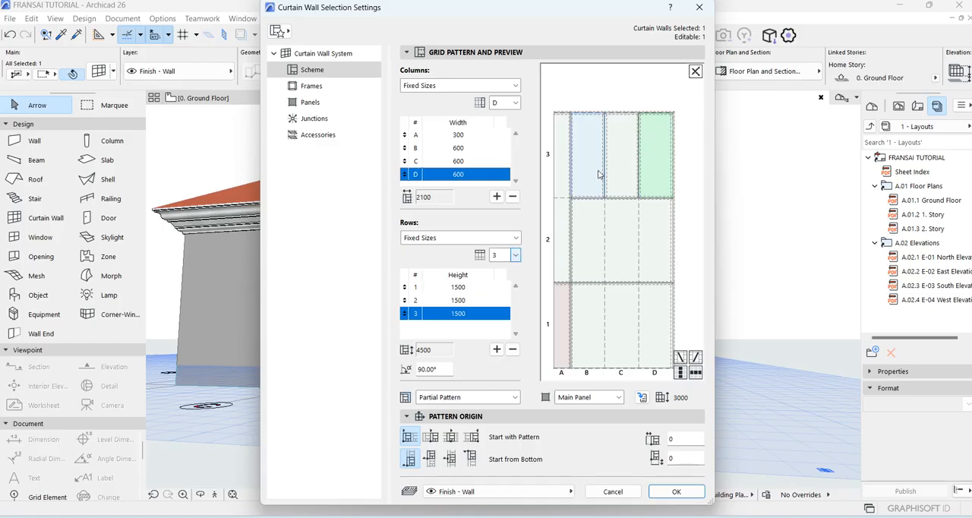
Remove row 2 from the scheme and insert a new 1500 high row directly above row 1.
{"action": "left_click", "coordinate": [650, 243]}
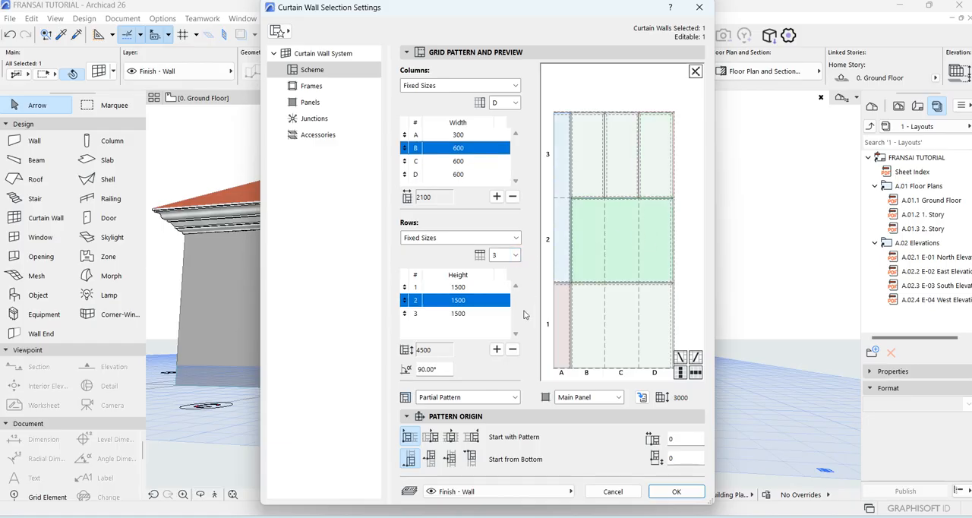
{"action": "left_click", "coordinate": [513, 350]}
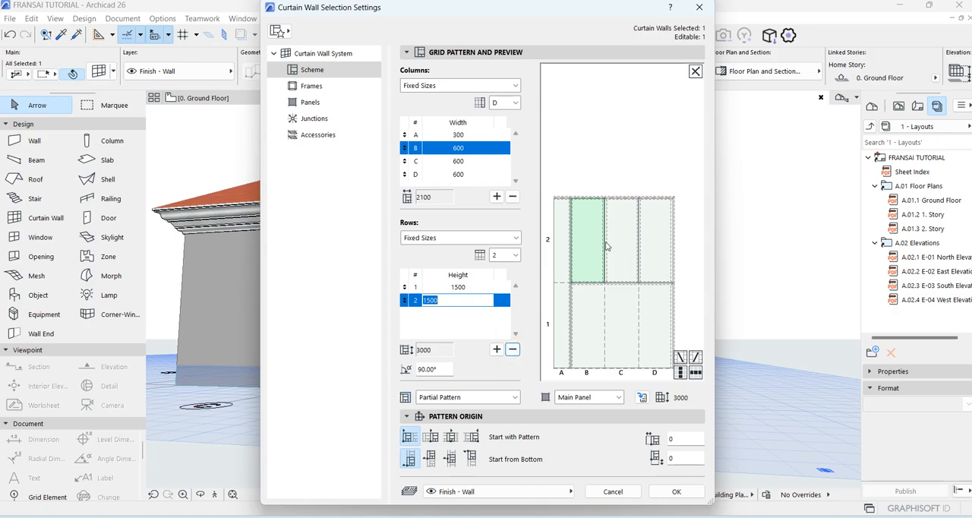
{"action": "left_click", "coordinate": [617, 295]}
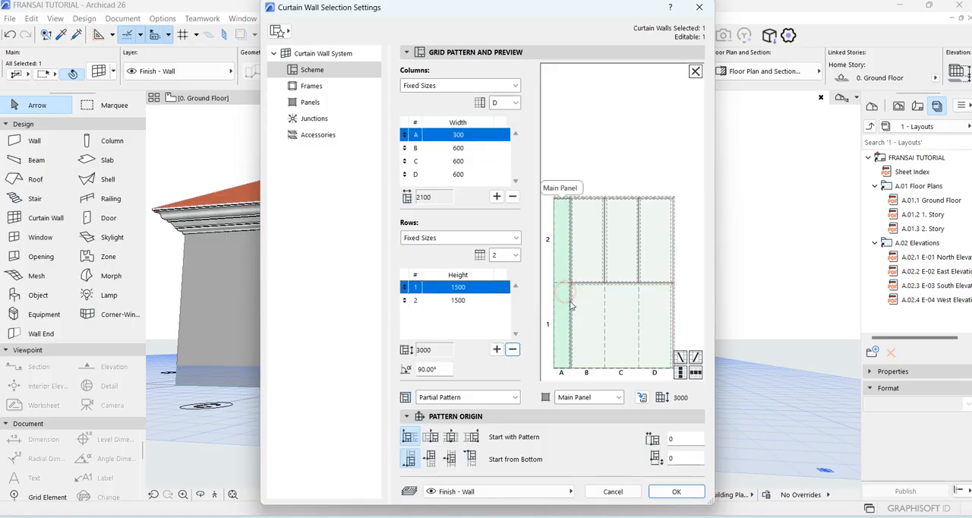
{"action": "left_click", "coordinate": [496, 350]}
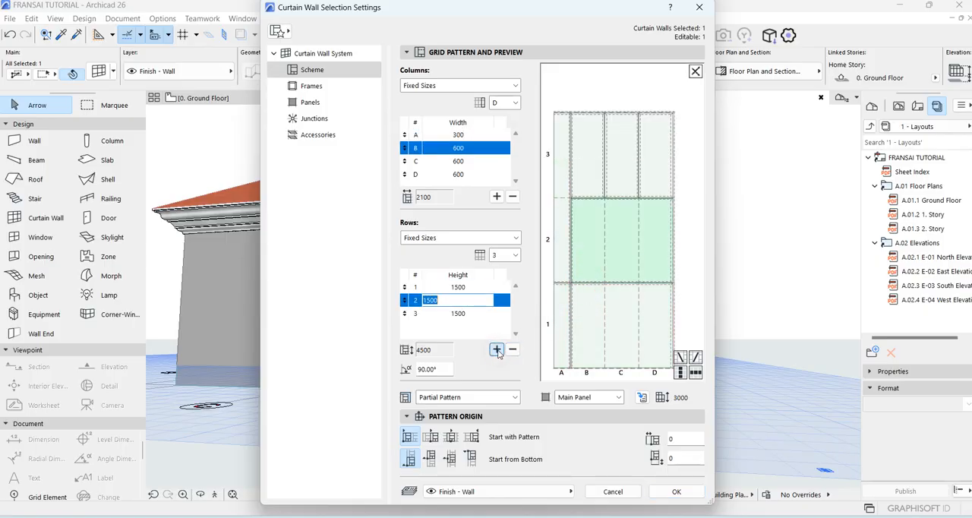
Set the height of row 2 in the curtain wall's scheme to 600 and select its wide main panel.
{"action": "left_click", "coordinate": [606, 238]}
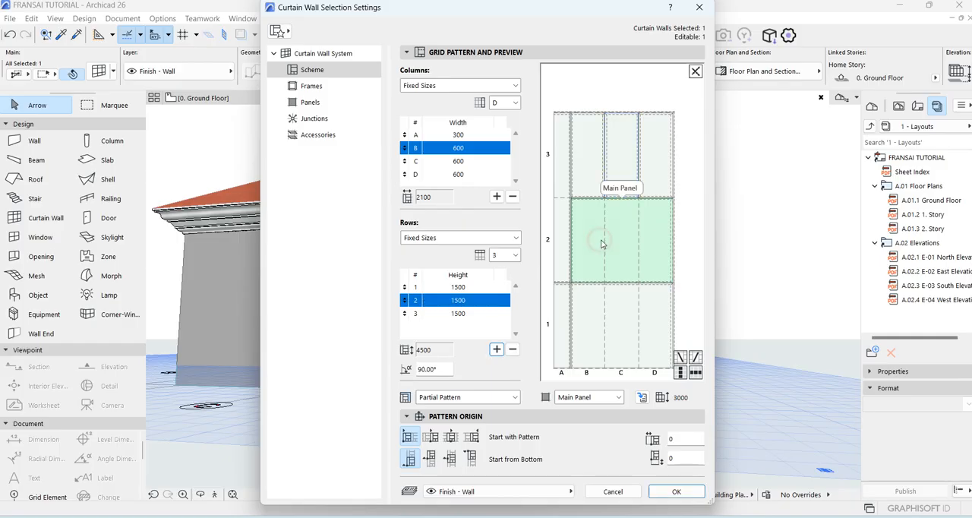
{"action": "left_click", "coordinate": [478, 300]}
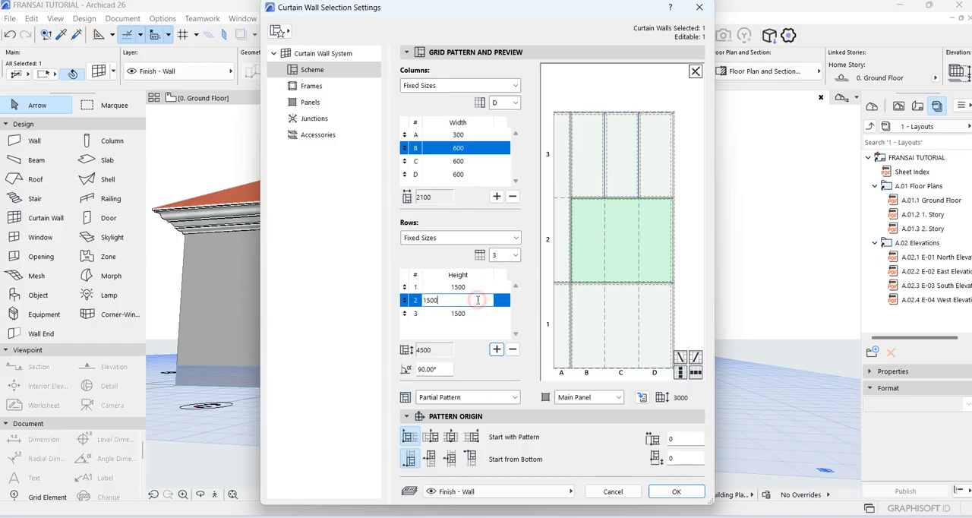
{"action": "type", "text": "600"}
{"action": "key", "text": "Return"}
{"action": "left_click", "coordinate": [606, 273]}
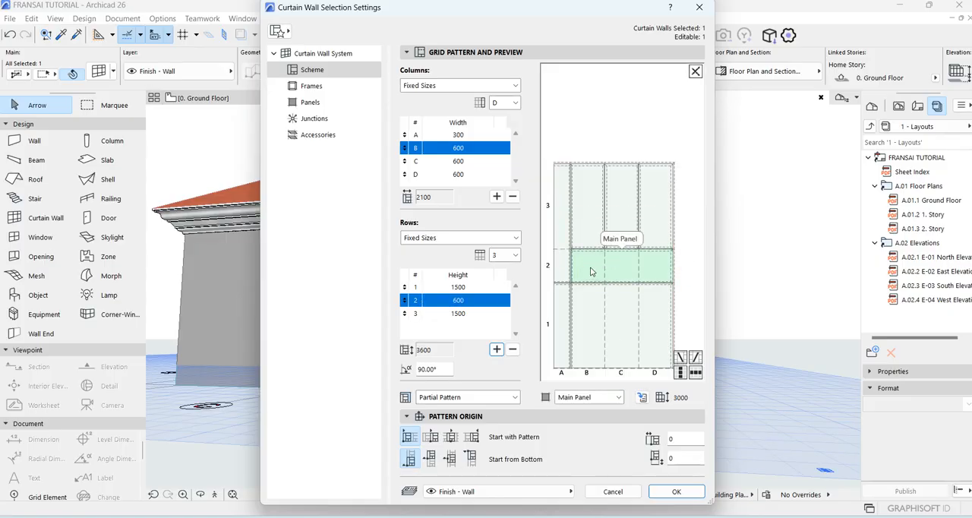
Change the wide panel spanning columns B to D in row 2 of the scheme to Distinct Panel.
{"action": "left_click", "coordinate": [682, 247]}
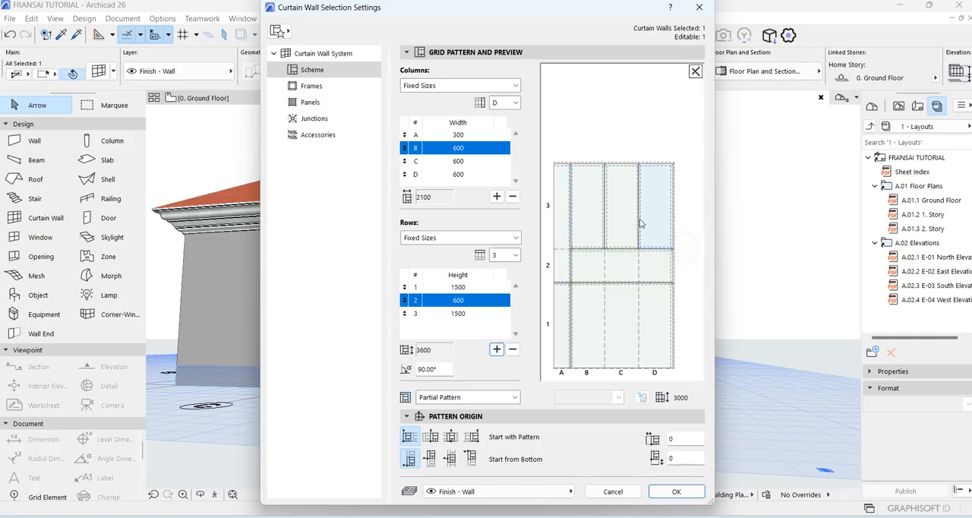
{"action": "left_click", "coordinate": [596, 266]}
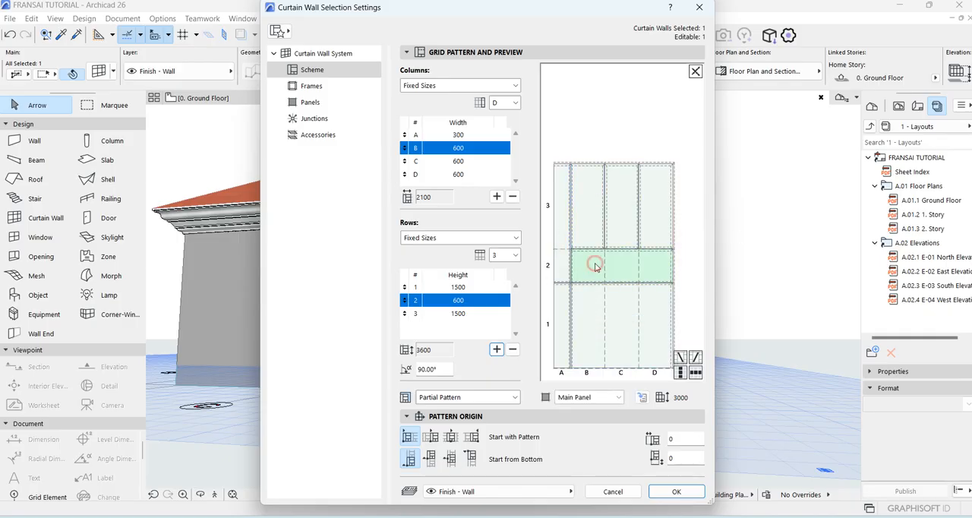
{"action": "left_click", "coordinate": [618, 397]}
{"action": "left_click", "coordinate": [576, 432]}
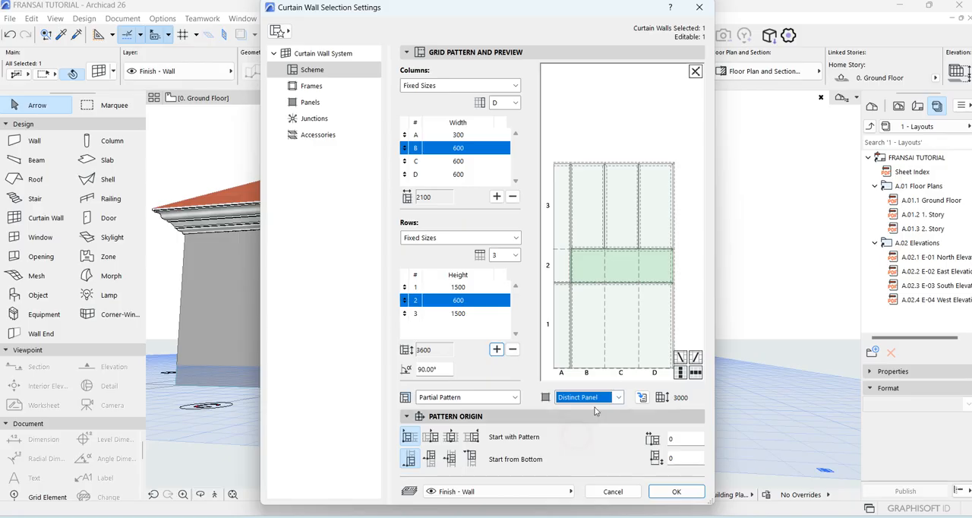
{"action": "left_click", "coordinate": [687, 293]}
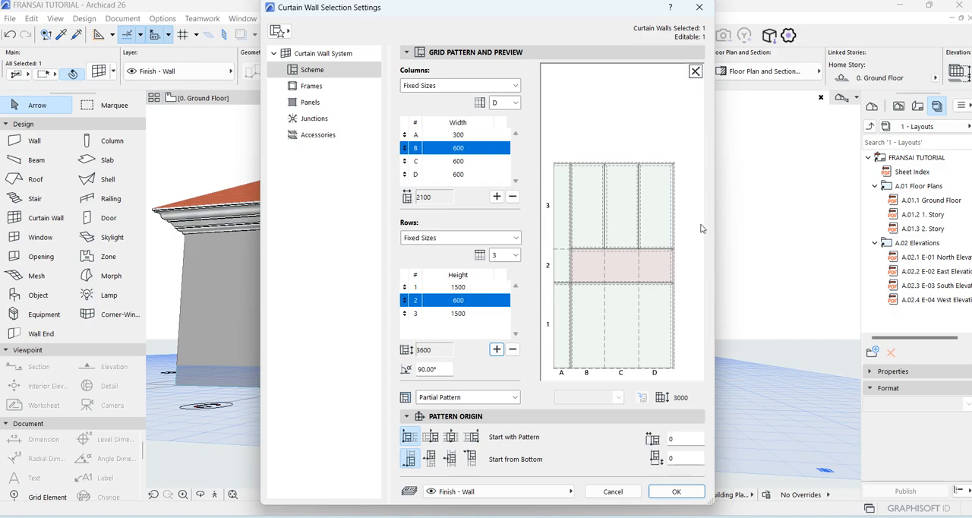
Change the column C panel in row 3 of the scheme to Distinct Panel.
{"action": "left_click", "coordinate": [618, 210]}
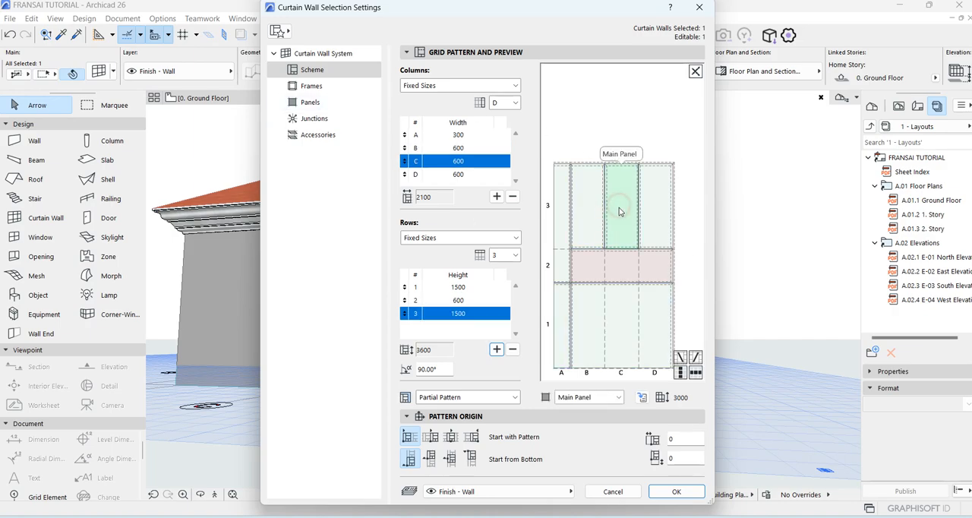
{"action": "left_click", "coordinate": [618, 397]}
{"action": "left_click", "coordinate": [588, 432]}
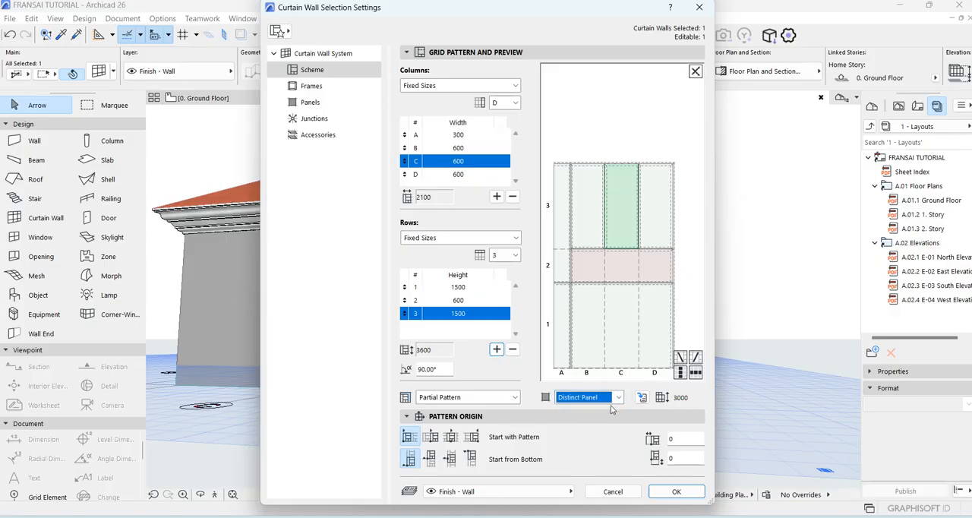
{"action": "left_click", "coordinate": [619, 397]}
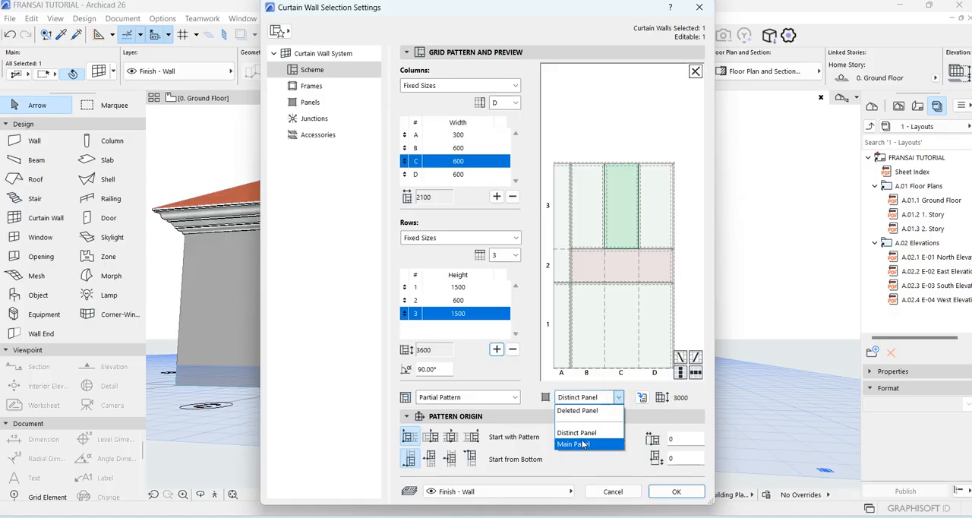
{"action": "left_click", "coordinate": [582, 445]}
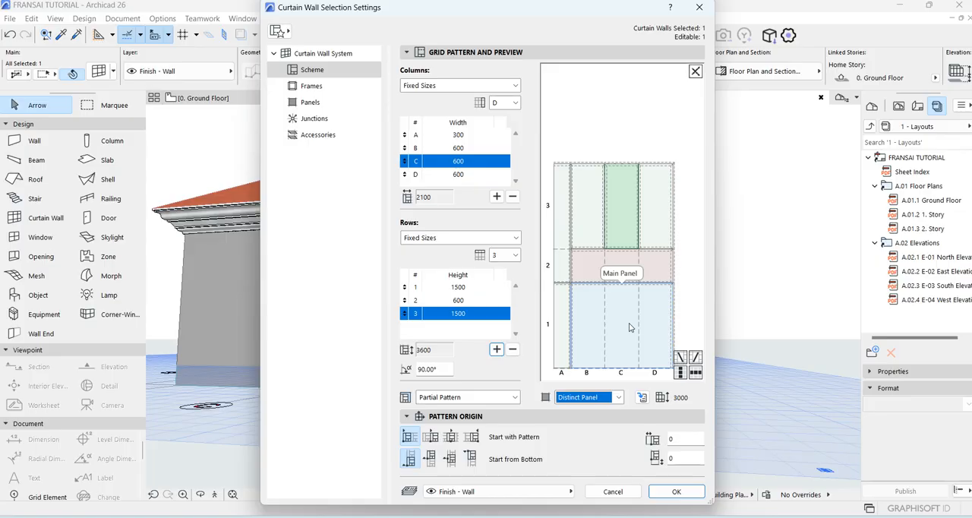
{"action": "left_click", "coordinate": [629, 327]}
{"action": "left_click", "coordinate": [661, 207]}
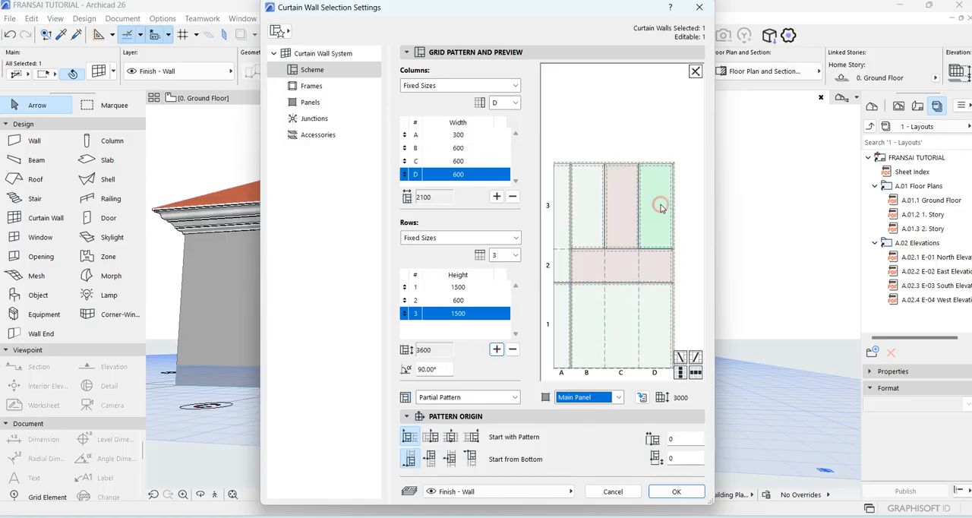
{"action": "left_click", "coordinate": [623, 218]}
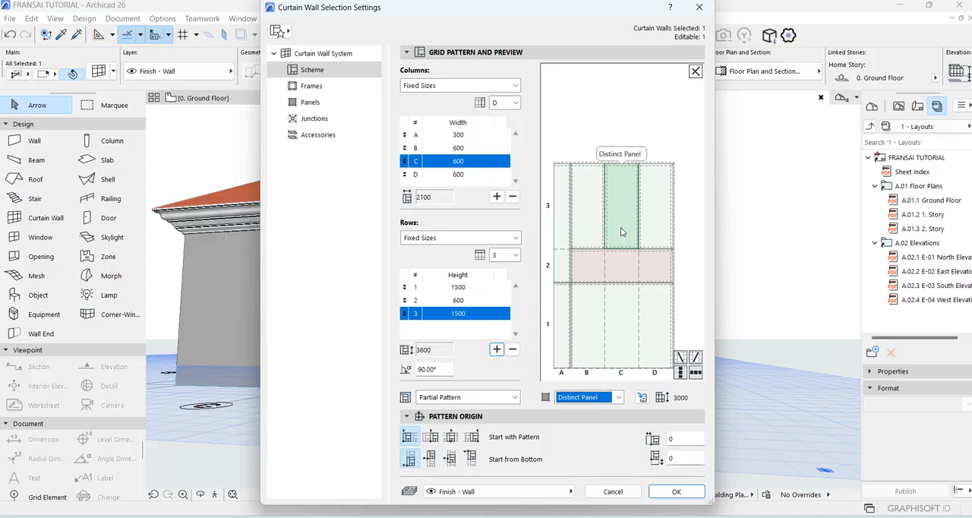
Check the building materials of the Distinct Panel and Main Panel classes and return to the scheme settings.
{"action": "left_click", "coordinate": [314, 103]}
{"action": "left_click", "coordinate": [692, 112]}
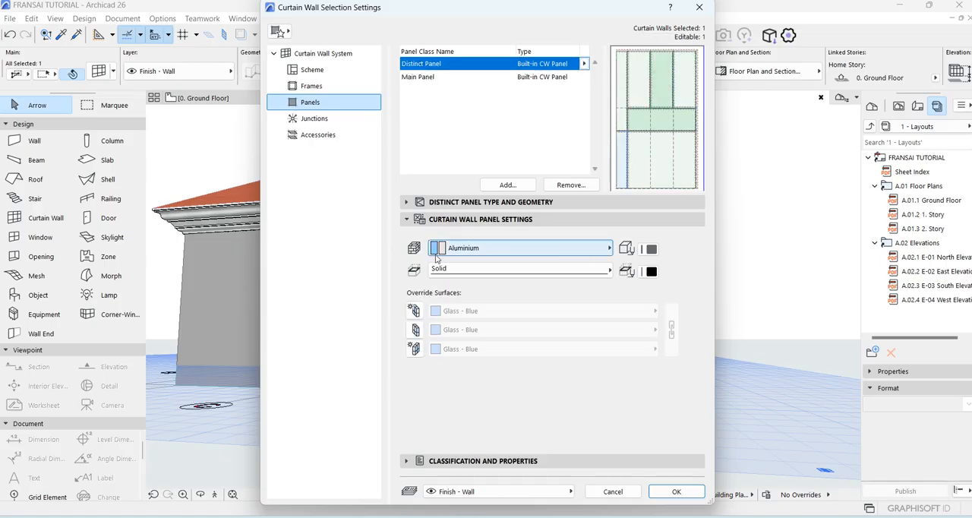
{"action": "left_click", "coordinate": [682, 93]}
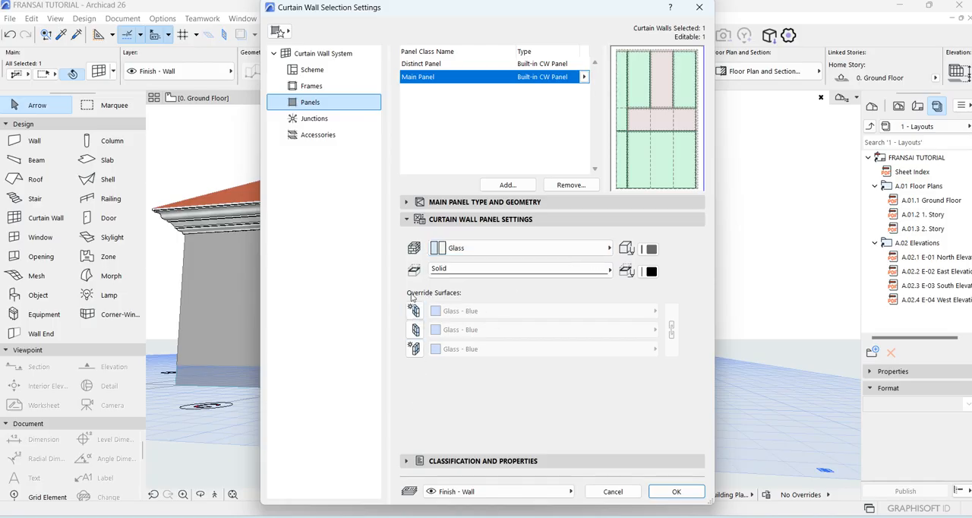
{"action": "left_click", "coordinate": [312, 73]}
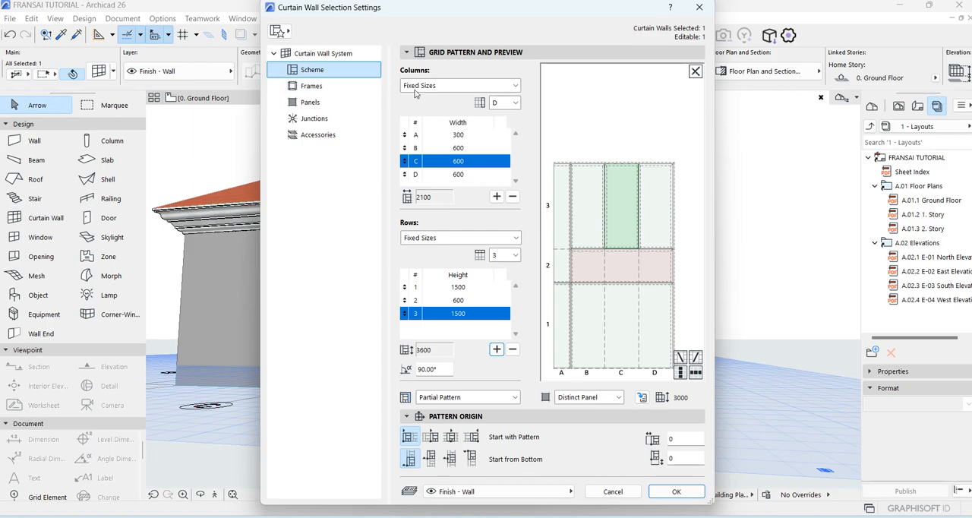
Apply the Checkerboard 1000/1000 scheme favorite to the curtain wall.
{"action": "left_click", "coordinate": [288, 30]}
{"action": "left_click", "coordinate": [288, 32]}
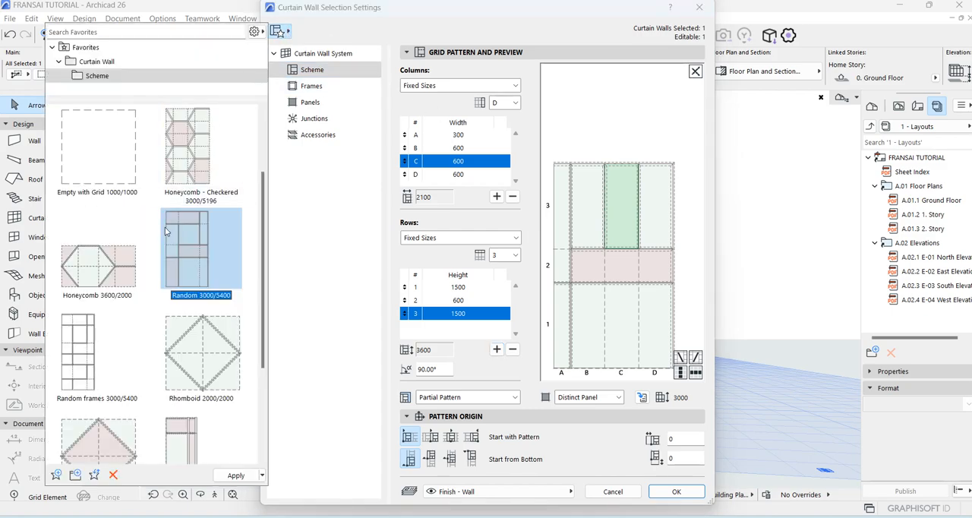
{"action": "scroll", "coordinate": [167, 232], "scroll_direction": "up", "scroll_amount": 2}
{"action": "scroll", "coordinate": [189, 342], "scroll_direction": "down", "scroll_amount": 5}
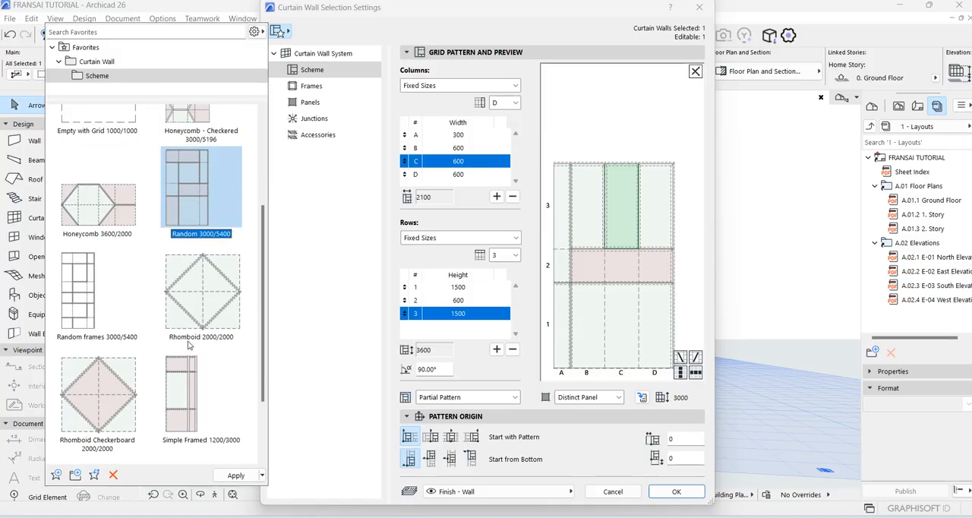
{"action": "scroll", "coordinate": [188, 312], "scroll_direction": "up", "scroll_amount": 4}
{"action": "scroll", "coordinate": [186, 312], "scroll_direction": "up", "scroll_amount": 2}
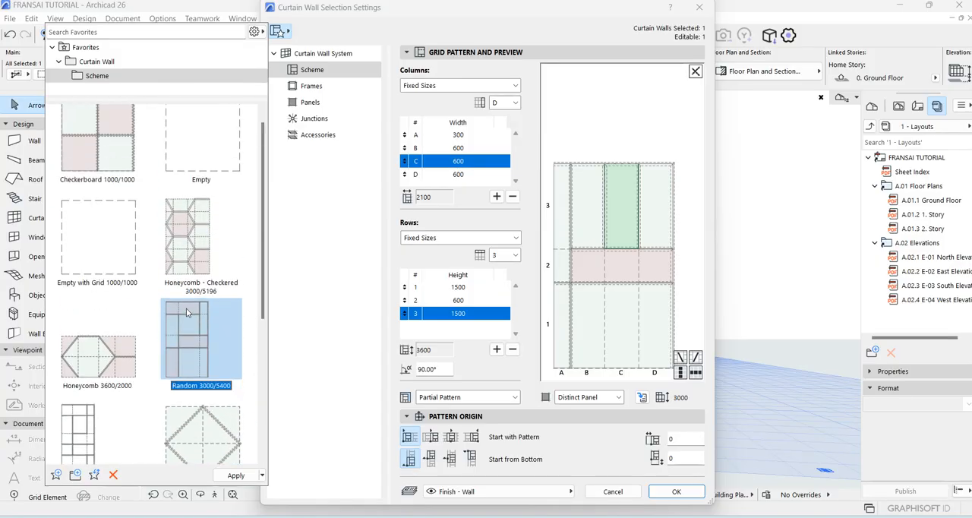
{"action": "scroll", "coordinate": [183, 319], "scroll_direction": "down", "scroll_amount": 6}
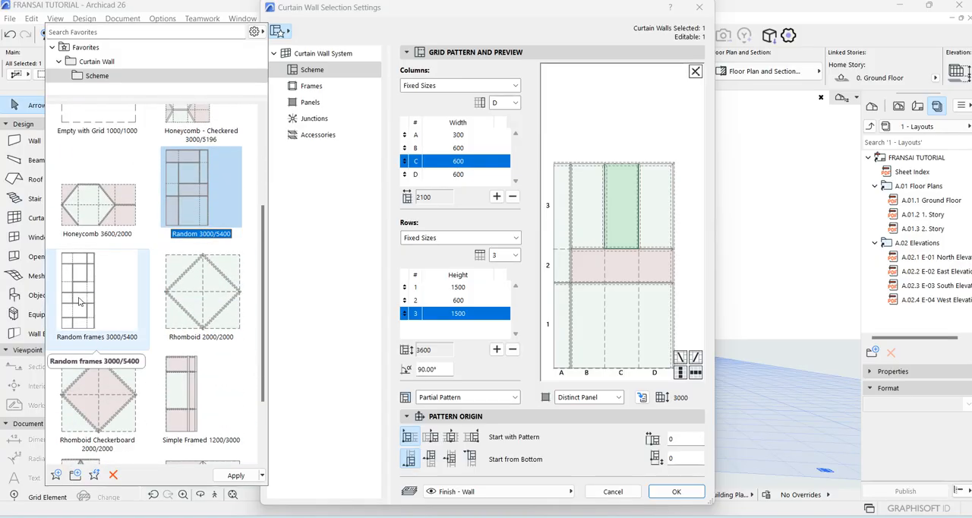
{"action": "scroll", "coordinate": [81, 298], "scroll_direction": "down", "scroll_amount": 5}
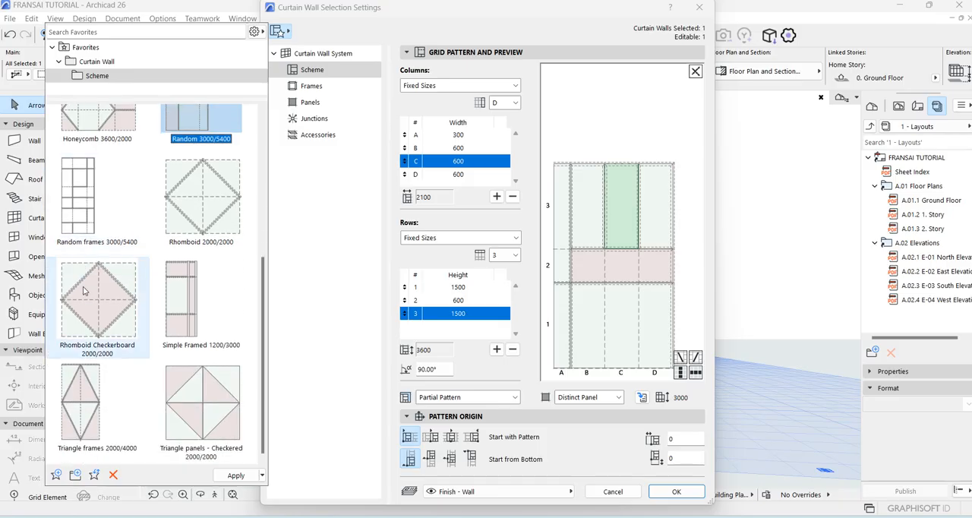
{"action": "scroll", "coordinate": [85, 258], "scroll_direction": "up", "scroll_amount": 6}
{"action": "scroll", "coordinate": [84, 251], "scroll_direction": "up", "scroll_amount": 4}
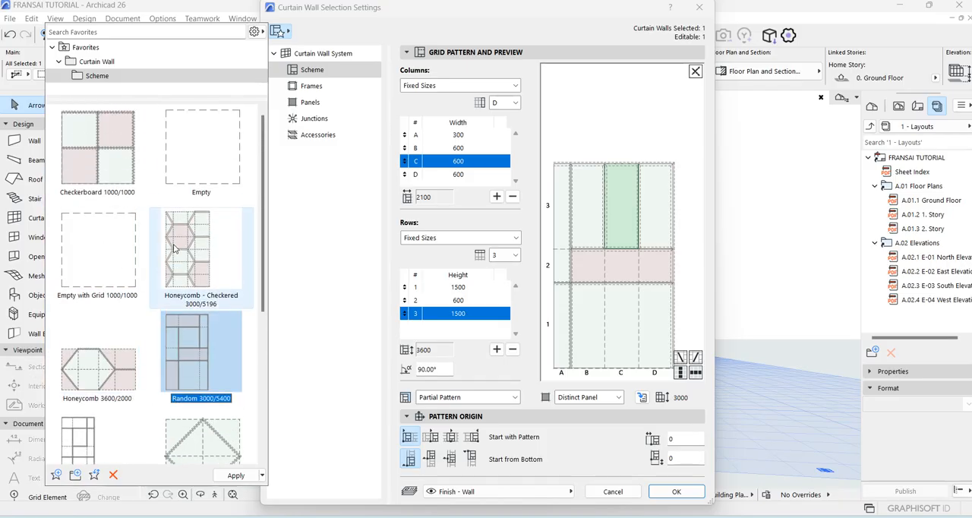
{"action": "double_click", "coordinate": [97, 145]}
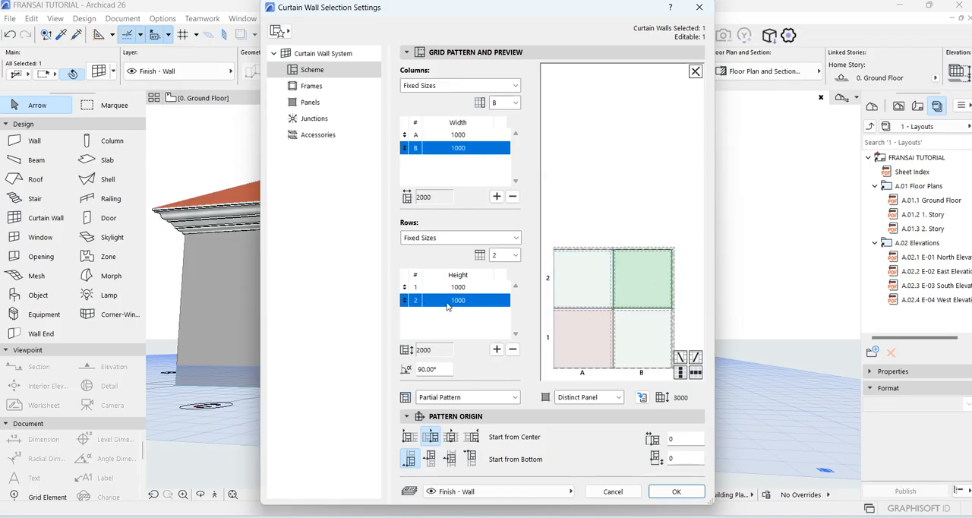
Set the height of row 2 in the checkerboard scheme to 600.
{"action": "left_click", "coordinate": [486, 301]}
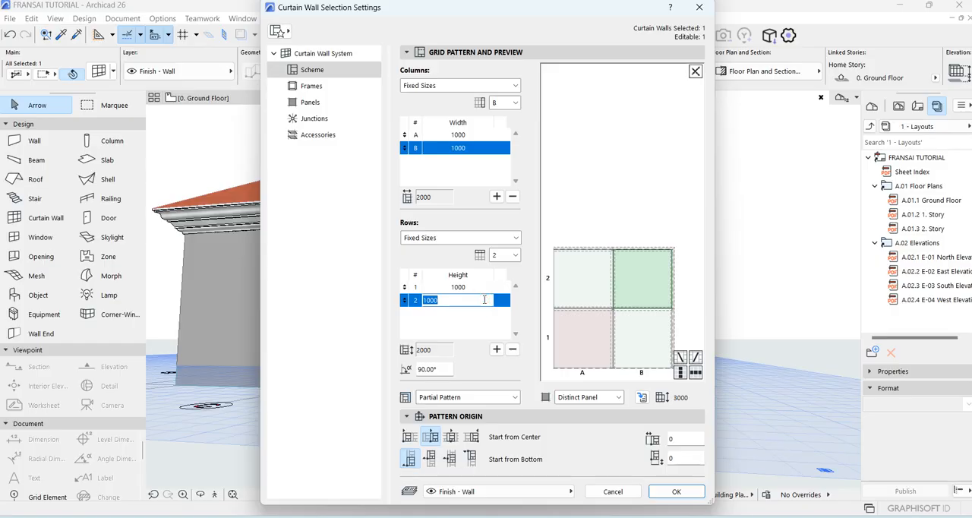
{"action": "type", "text": "600"}
{"action": "key", "text": "Return"}
Assign Distinct Panel to the column A panel in row 2 and Main Panel to the one in row 1.
{"action": "left_click", "coordinate": [574, 289]}
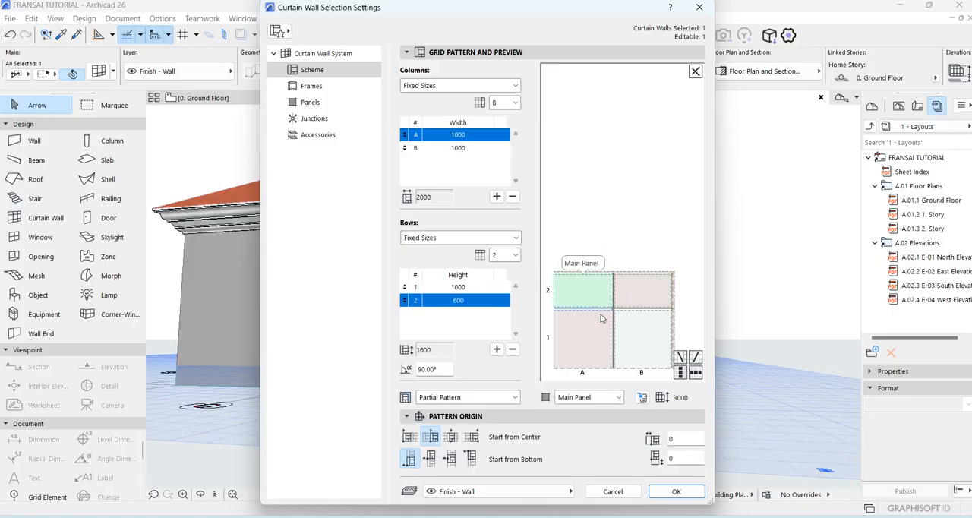
{"action": "left_click", "coordinate": [617, 397]}
{"action": "left_click", "coordinate": [577, 430]}
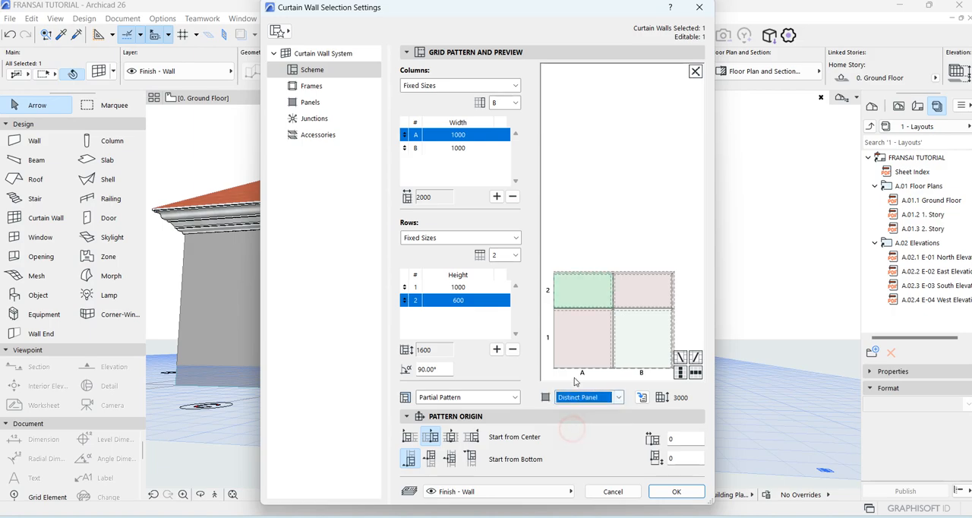
{"action": "left_click", "coordinate": [575, 349]}
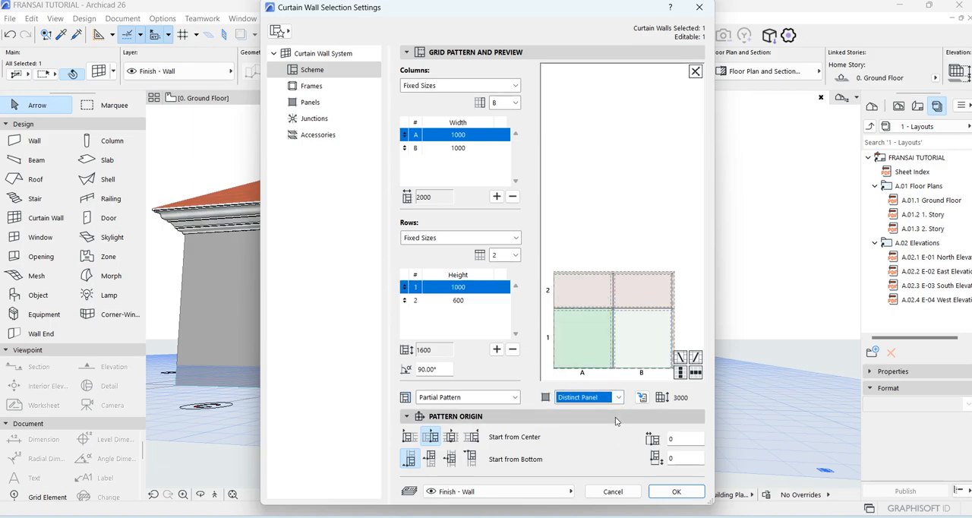
{"action": "left_click", "coordinate": [619, 396]}
{"action": "left_click", "coordinate": [586, 442]}
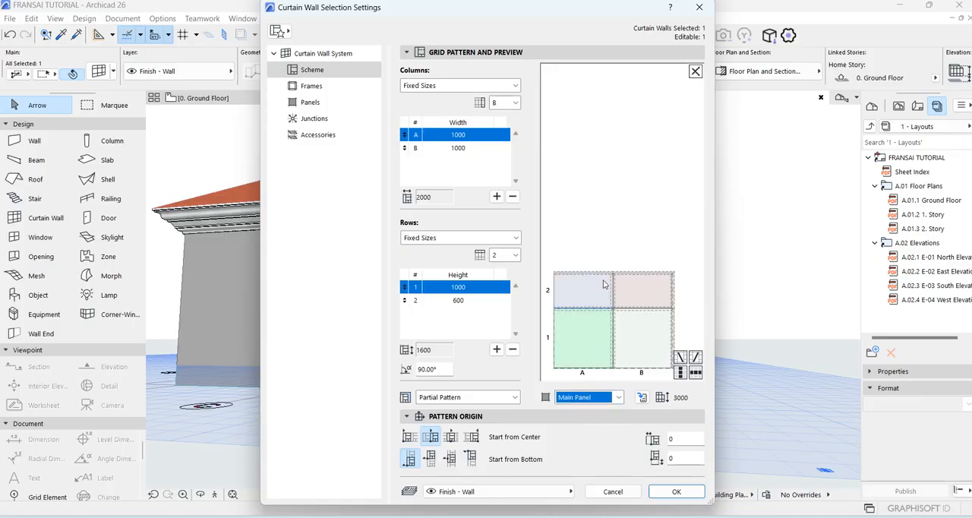
{"action": "left_click", "coordinate": [606, 285]}
{"action": "left_click", "coordinate": [623, 231]}
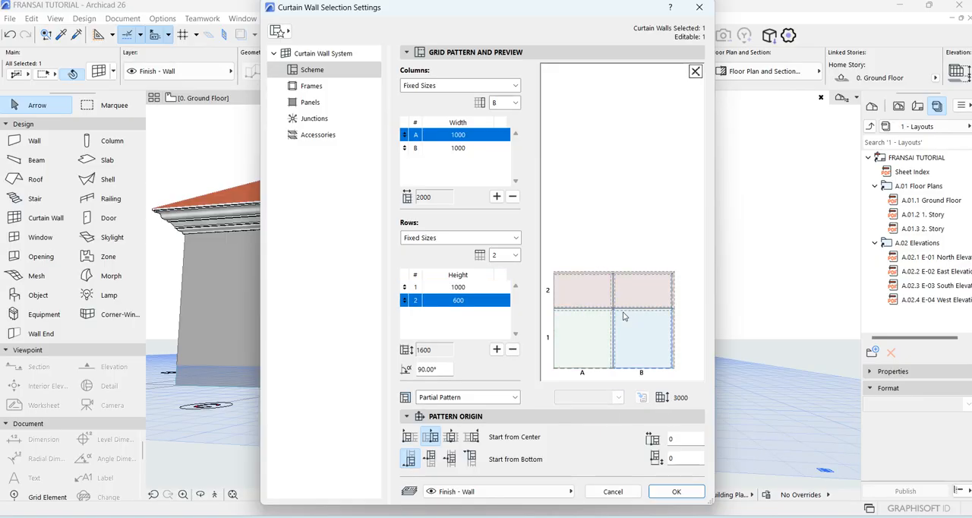
{"action": "left_click", "coordinate": [582, 297]}
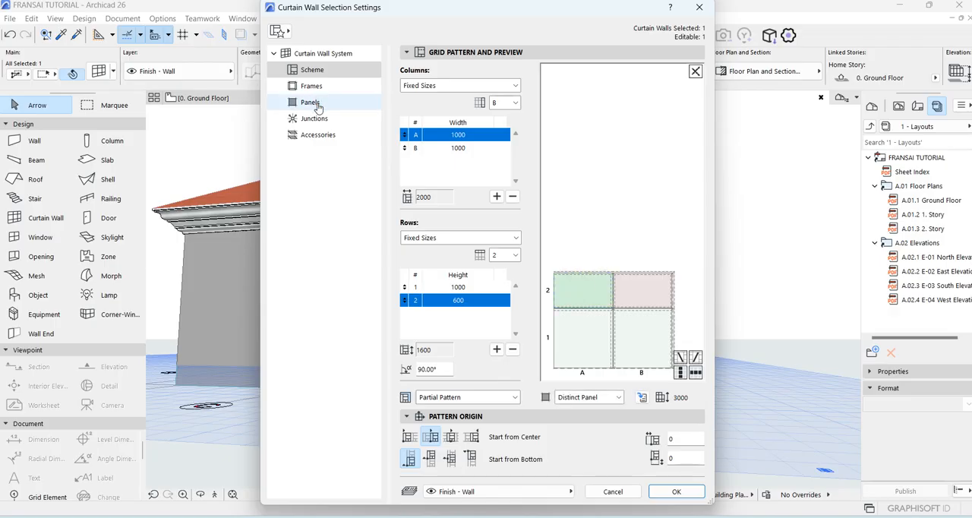
Override all three surfaces of the Distinct Panel class with Glass - Blue and apply the curtain wall settings.
{"action": "left_click", "coordinate": [317, 108]}
{"action": "left_click", "coordinate": [654, 136]}
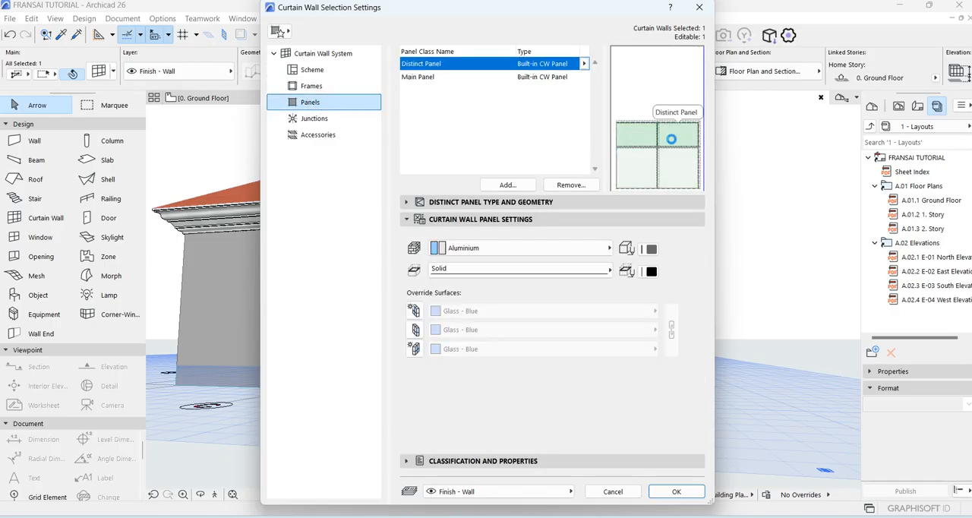
{"action": "left_click", "coordinate": [413, 311]}
{"action": "left_click", "coordinate": [415, 329]}
{"action": "left_click", "coordinate": [415, 350]}
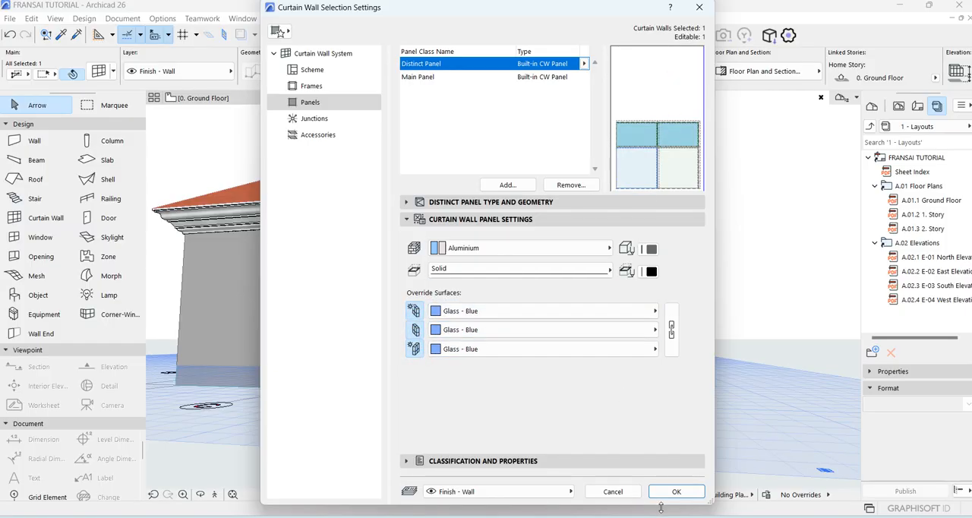
{"action": "left_click", "coordinate": [674, 491]}
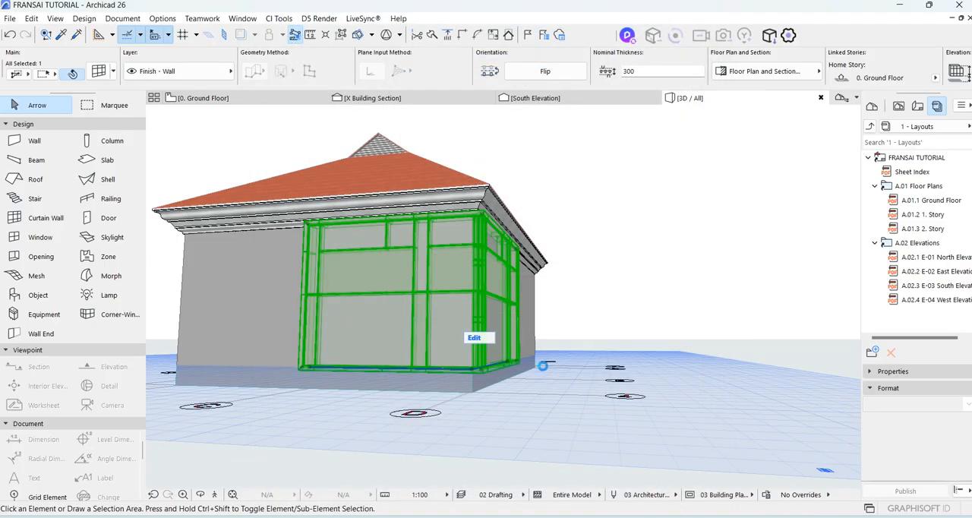
Examine the corner curtain wall's panels, frames and corner joint up close from several 3D angles.
{"action": "scroll", "coordinate": [352, 294], "scroll_direction": "up", "scroll_amount": 3}
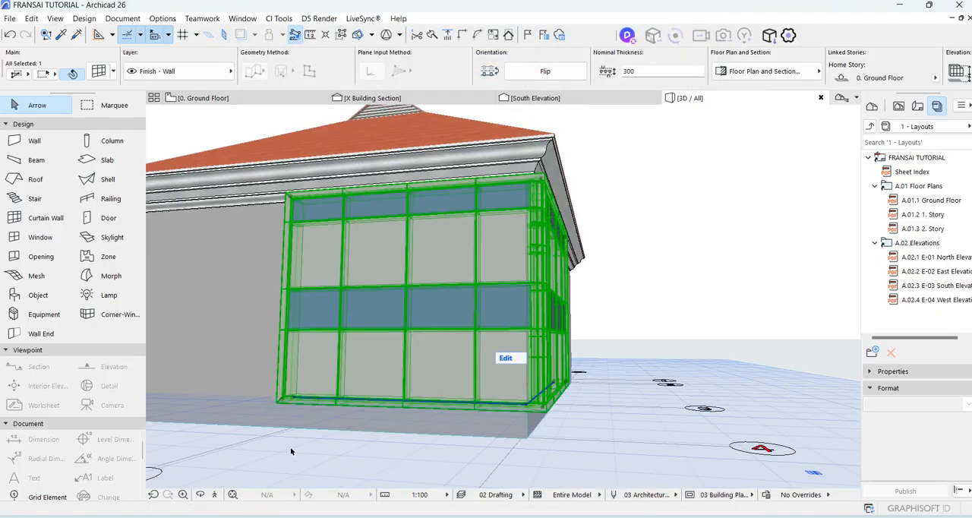
{"action": "left_click", "coordinate": [200, 496]}
{"action": "left_click_drag", "start_coordinate": [591, 153], "coordinate": [565, 181]}
{"action": "key", "text": "Escape"}
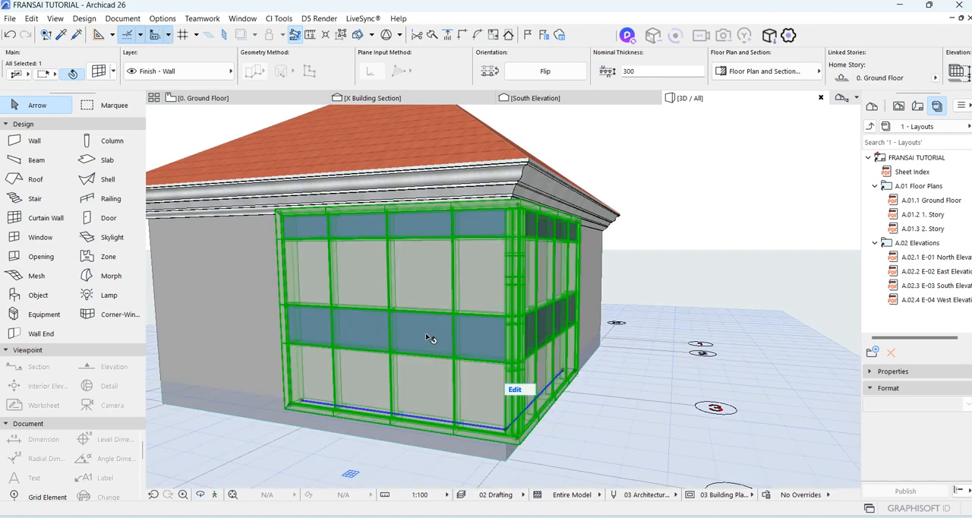
{"action": "scroll", "coordinate": [427, 335], "scroll_direction": "up", "scroll_amount": 6}
{"action": "scroll", "coordinate": [461, 282], "scroll_direction": "down", "scroll_amount": 2}
{"action": "scroll", "coordinate": [426, 271], "scroll_direction": "up", "scroll_amount": 2}
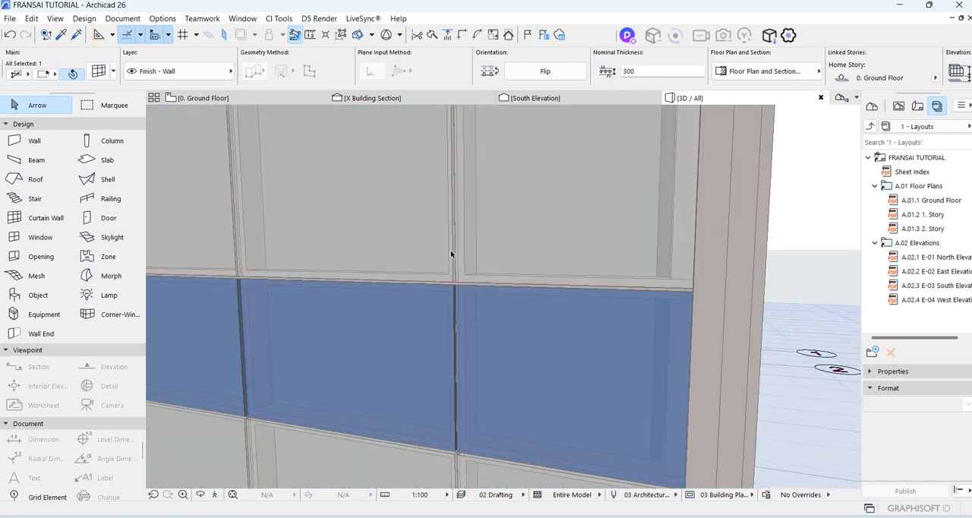
{"action": "scroll", "coordinate": [397, 281], "scroll_direction": "down", "scroll_amount": 4}
{"action": "scroll", "coordinate": [410, 284], "scroll_direction": "up", "scroll_amount": 3}
{"action": "scroll", "coordinate": [567, 196], "scroll_direction": "down", "scroll_amount": 4}
{"action": "scroll", "coordinate": [468, 249], "scroll_direction": "up", "scroll_amount": 5}
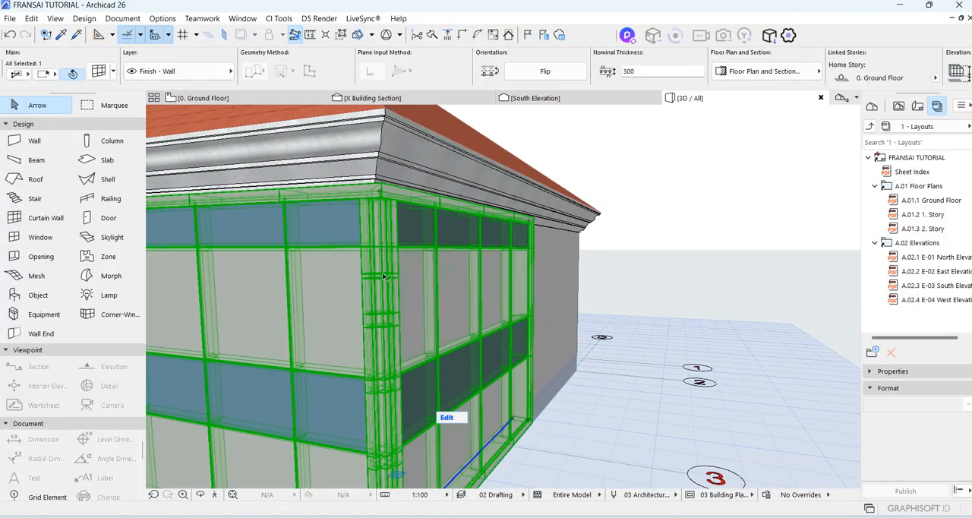
{"action": "scroll", "coordinate": [384, 277], "scroll_direction": "down", "scroll_amount": 4}
{"action": "scroll", "coordinate": [457, 372], "scroll_direction": "up", "scroll_amount": 4}
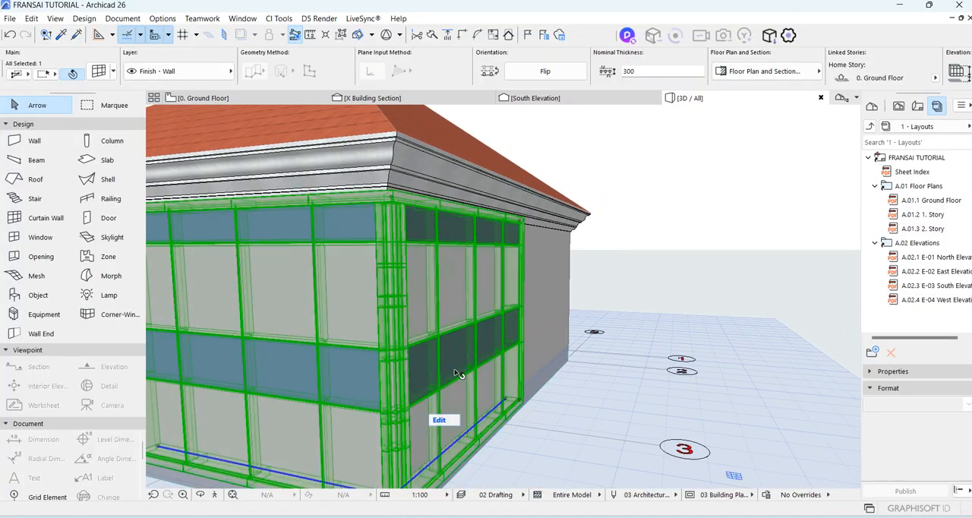
Enter the curtain wall's edit mode and delete the two upper corner frame segments where the facades meet.
{"action": "left_click", "coordinate": [441, 420]}
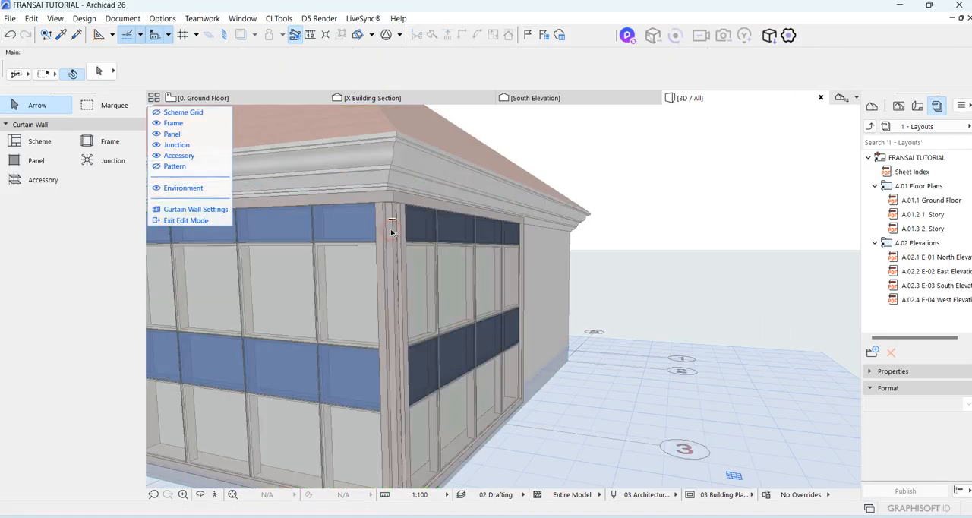
{"action": "left_click", "coordinate": [397, 240]}
{"action": "key", "text": "Escape"}
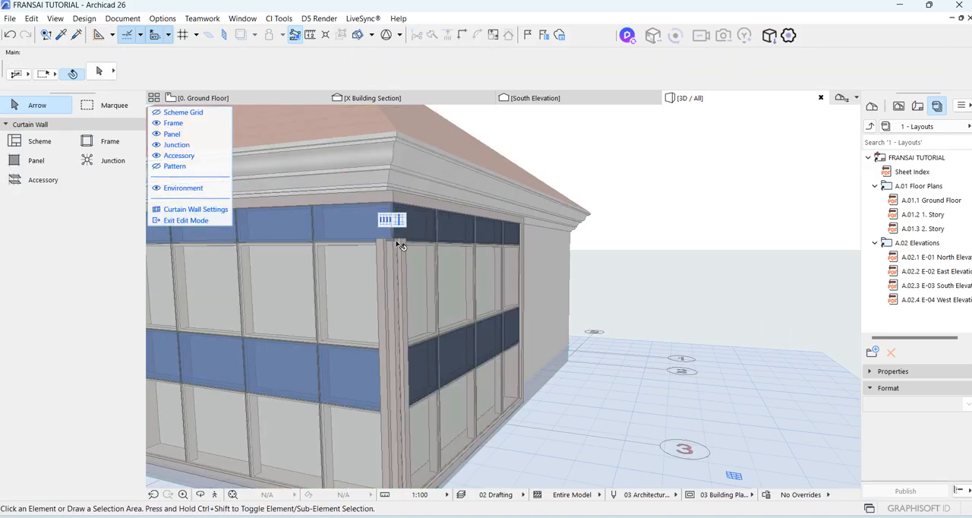
{"action": "left_click", "coordinate": [392, 276]}
{"action": "key", "text": "Delete"}
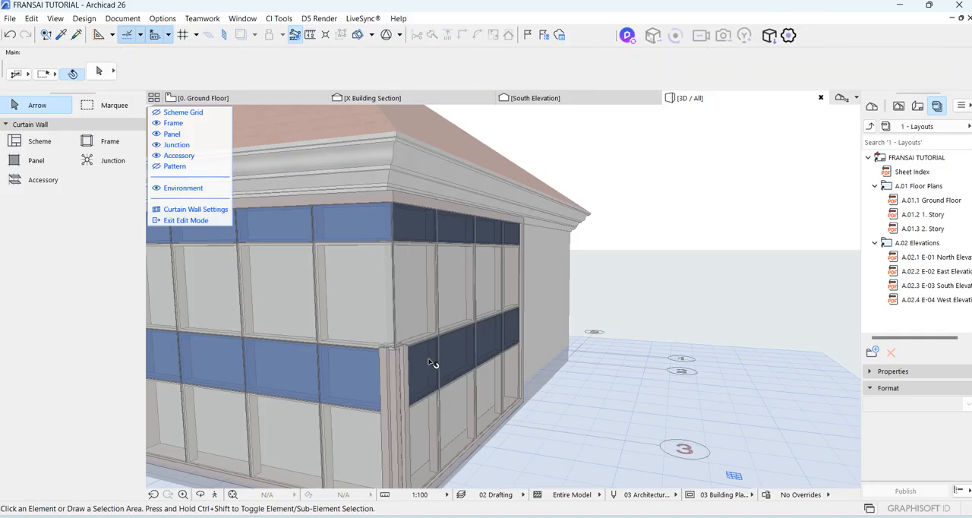
Delete the two remaining lower corner frame segments, down to the base of the curtain wall.
{"action": "middle_click_drag", "start_coordinate": [430, 362], "coordinate": [447, 266]}
{"action": "left_click", "coordinate": [413, 285]}
{"action": "key", "text": "Delete"}
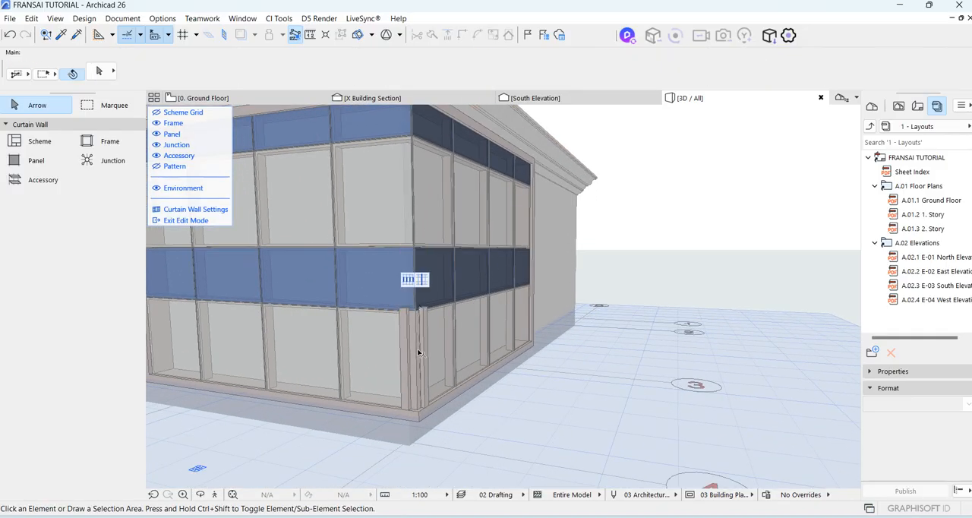
{"action": "left_click", "coordinate": [416, 354]}
{"action": "right_click", "coordinate": [417, 354]}
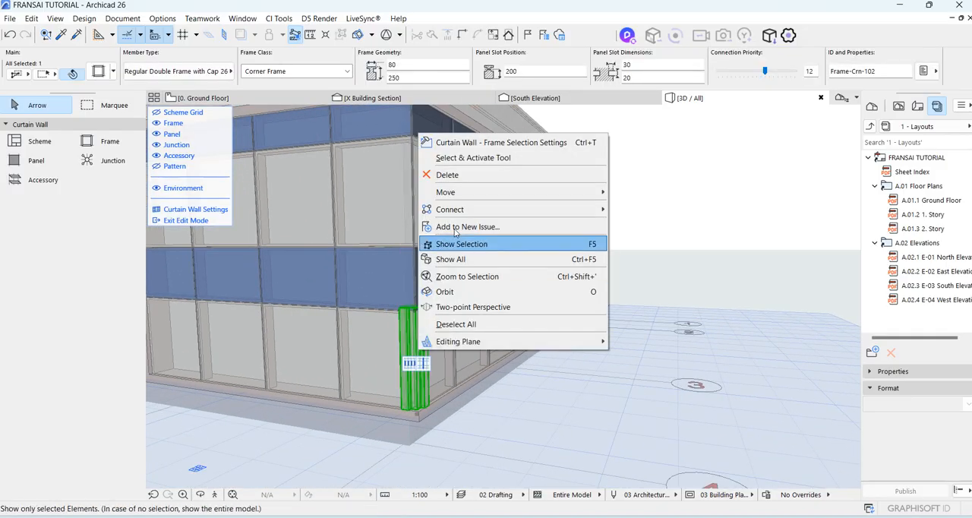
{"action": "left_click", "coordinate": [451, 177]}
{"action": "scroll", "coordinate": [581, 299], "scroll_direction": "down", "scroll_amount": 3}
{"action": "scroll", "coordinate": [491, 207], "scroll_direction": "up", "scroll_amount": 5}
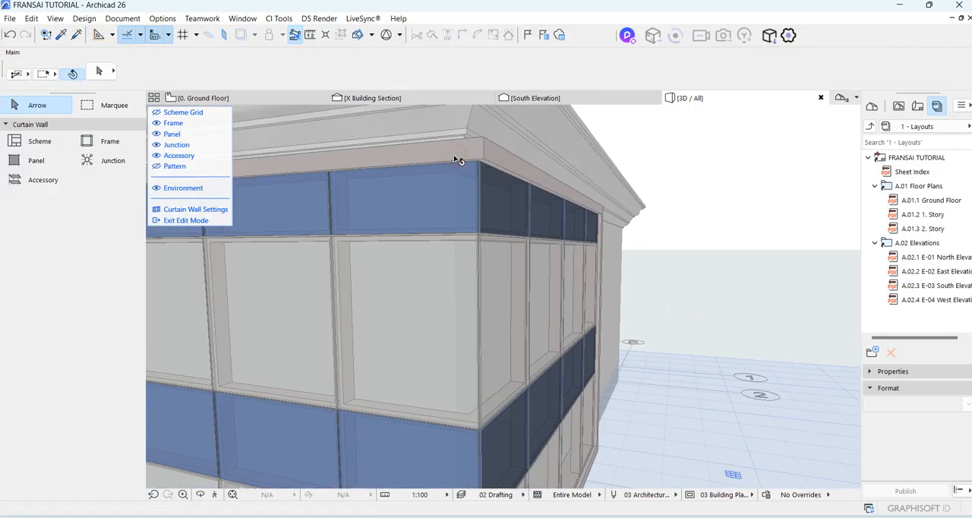
Try a frame width of 50 on one boundary frame segment along the upper edge, and undo the change.
{"action": "left_click", "coordinate": [458, 159]}
{"action": "scroll", "coordinate": [503, 159], "scroll_direction": "down", "scroll_amount": 2}
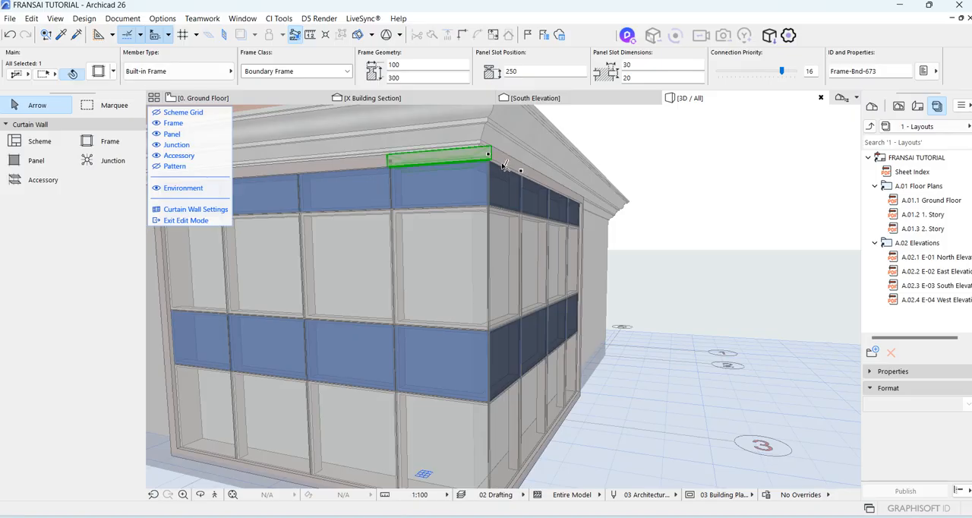
{"action": "left_click", "coordinate": [356, 165]}
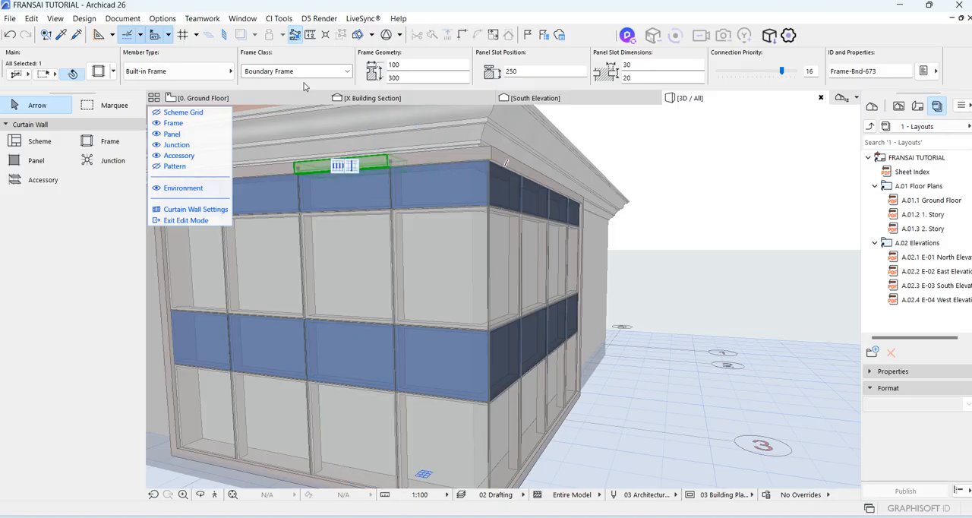
{"action": "left_click", "coordinate": [347, 71]}
{"action": "left_click", "coordinate": [347, 71]}
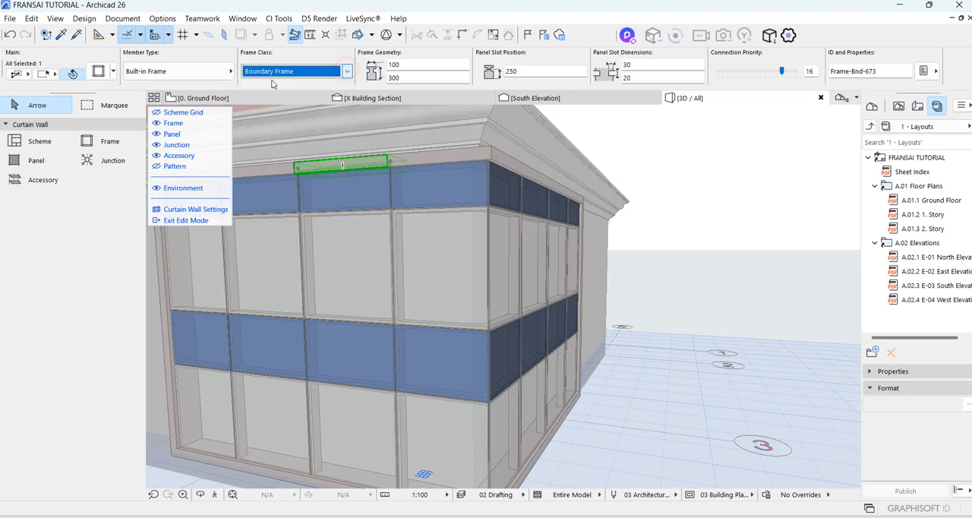
{"action": "left_click", "coordinate": [98, 71]}
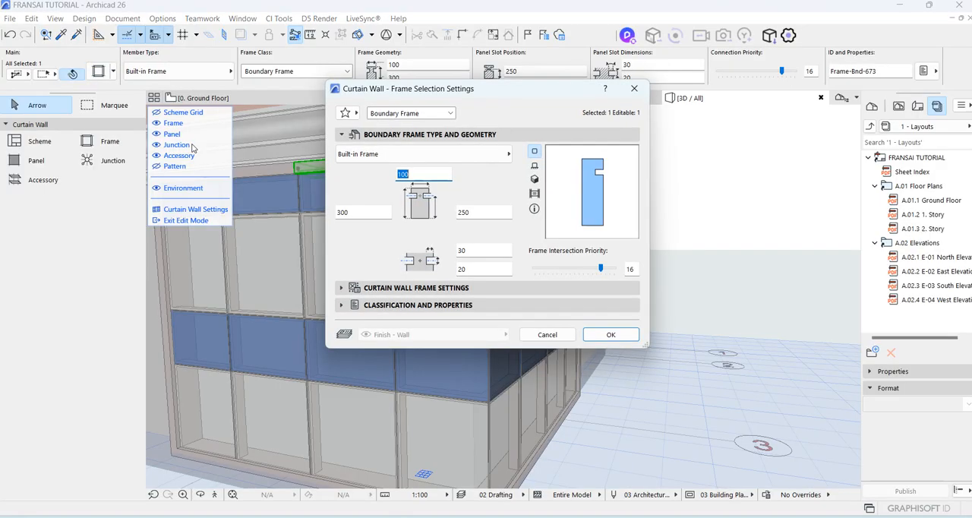
{"action": "double_click", "coordinate": [424, 174]}
{"action": "left_click", "coordinate": [501, 186]}
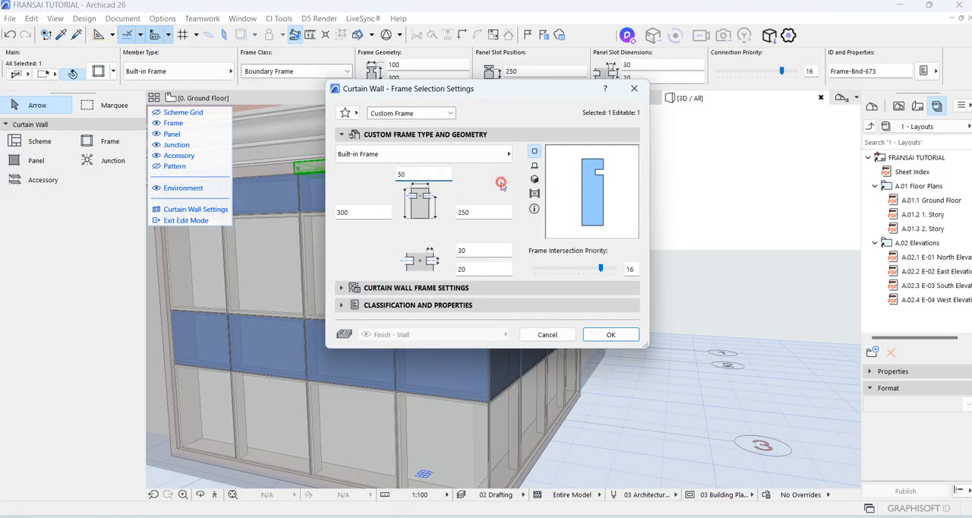
{"action": "left_click", "coordinate": [606, 335]}
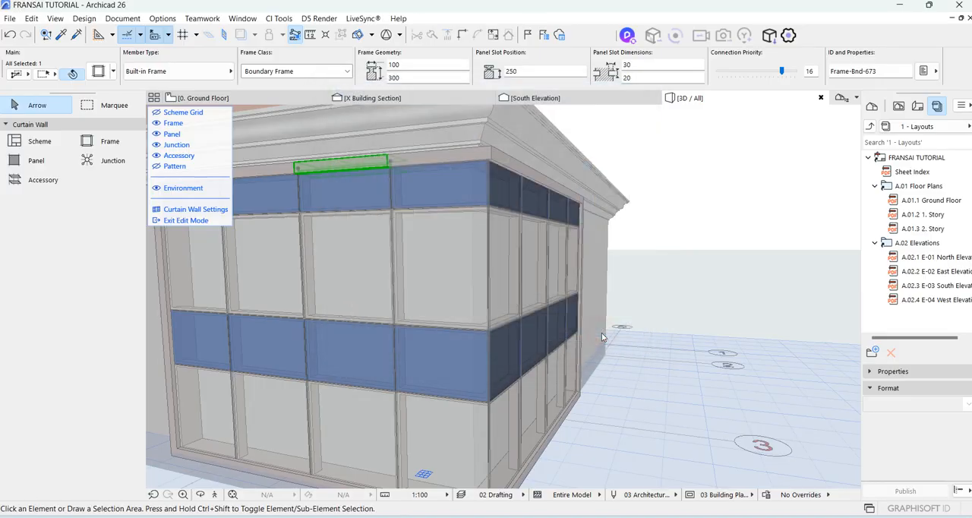
{"action": "scroll", "coordinate": [377, 206], "scroll_direction": "down", "scroll_amount": 5}
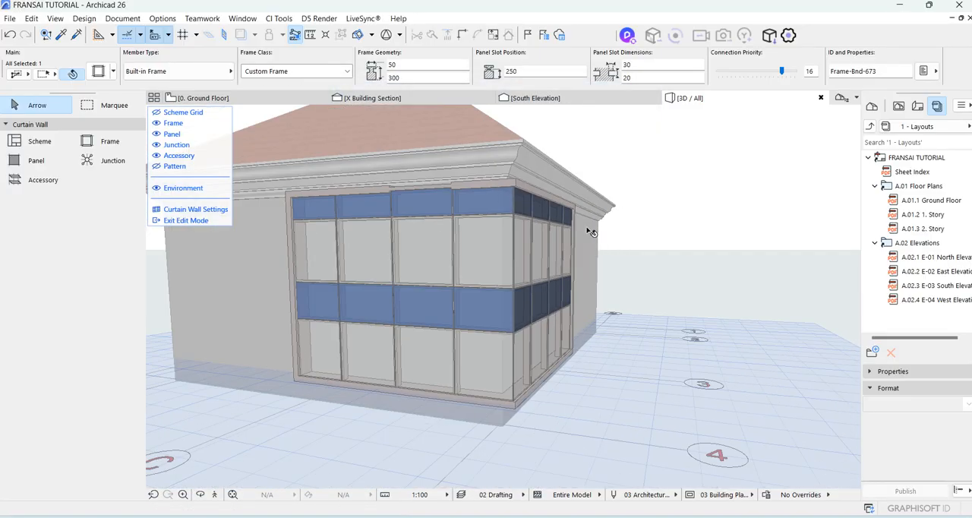
{"action": "key", "text": "ctrl+z"}
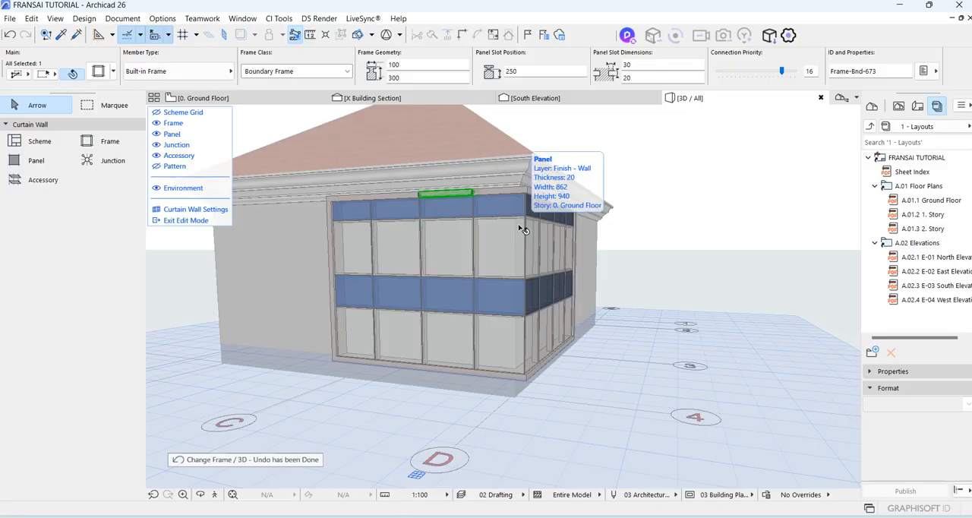
{"action": "scroll", "coordinate": [494, 205], "scroll_direction": "up", "scroll_amount": 3}
{"action": "left_click", "coordinate": [499, 188], "text": "shift"}
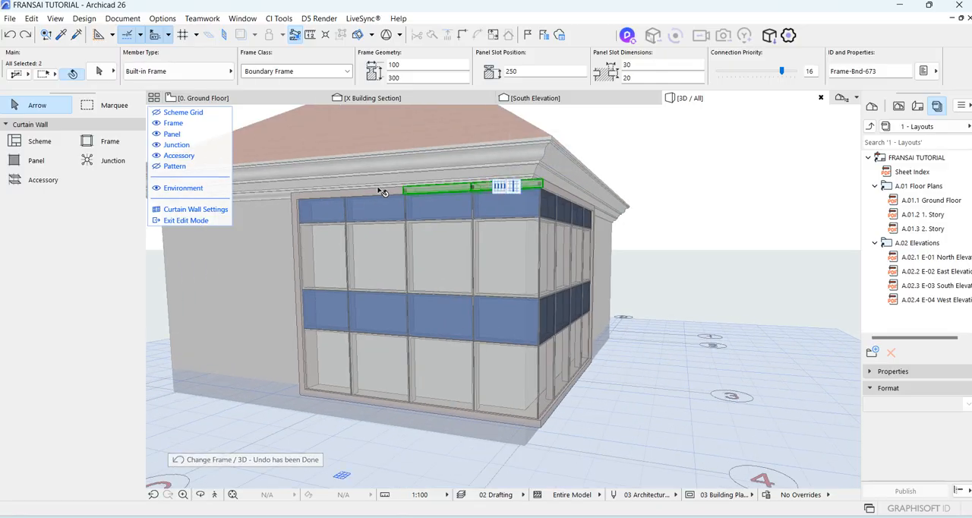
{"action": "left_click", "coordinate": [373, 191], "text": "shift"}
{"action": "left_click", "coordinate": [315, 197], "text": "shift"}
{"action": "left_click", "coordinate": [296, 211], "text": "shift"}
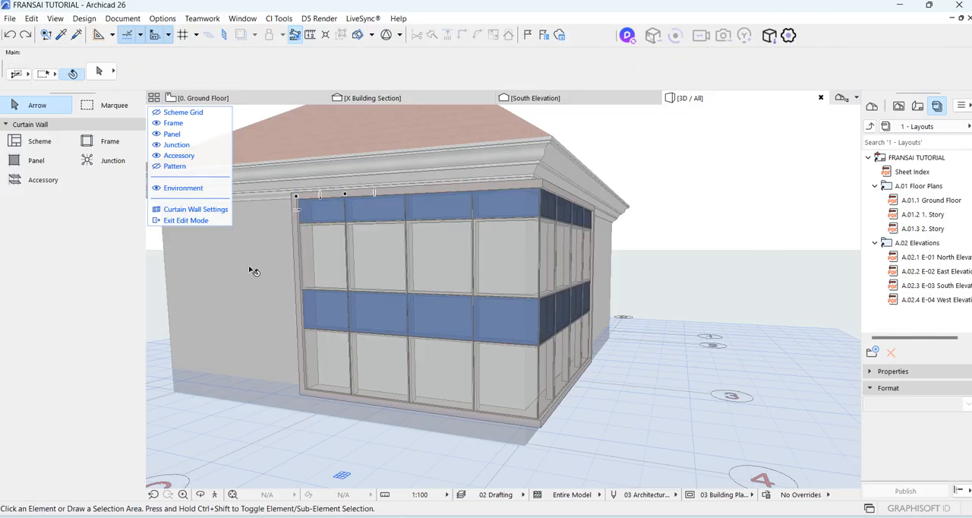
Exit edit mode and set the Boundary Frame class to 50 wide and 100 deep in the curtain wall settings.
{"action": "left_click", "coordinate": [194, 221]}
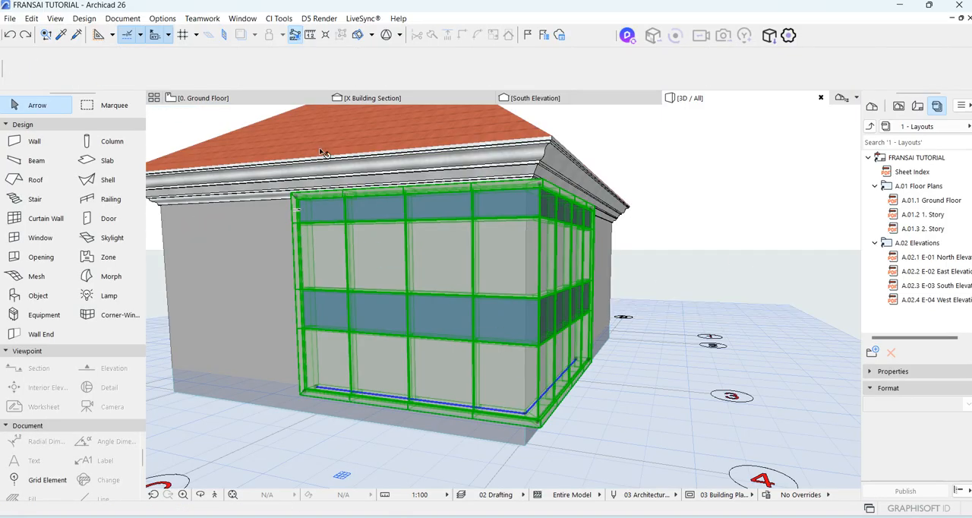
{"action": "left_click", "coordinate": [100, 72]}
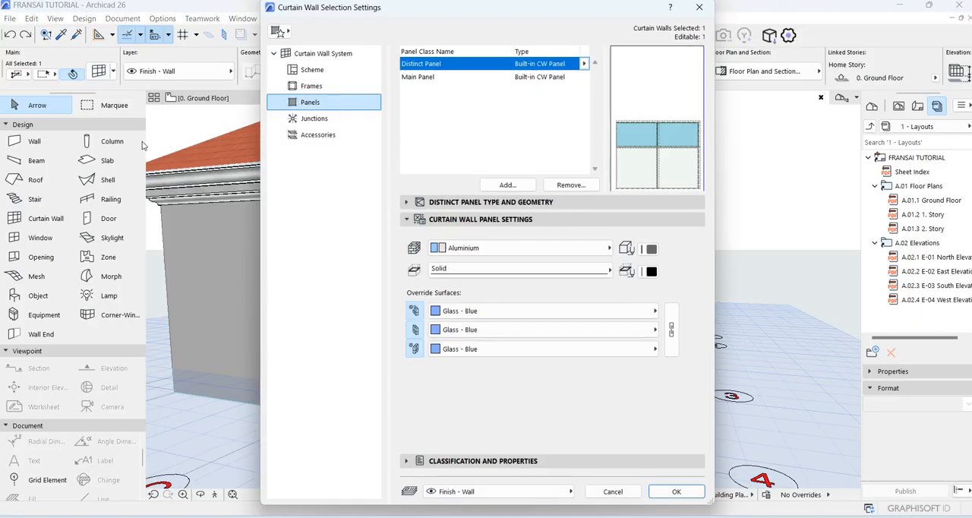
{"action": "left_click", "coordinate": [313, 86]}
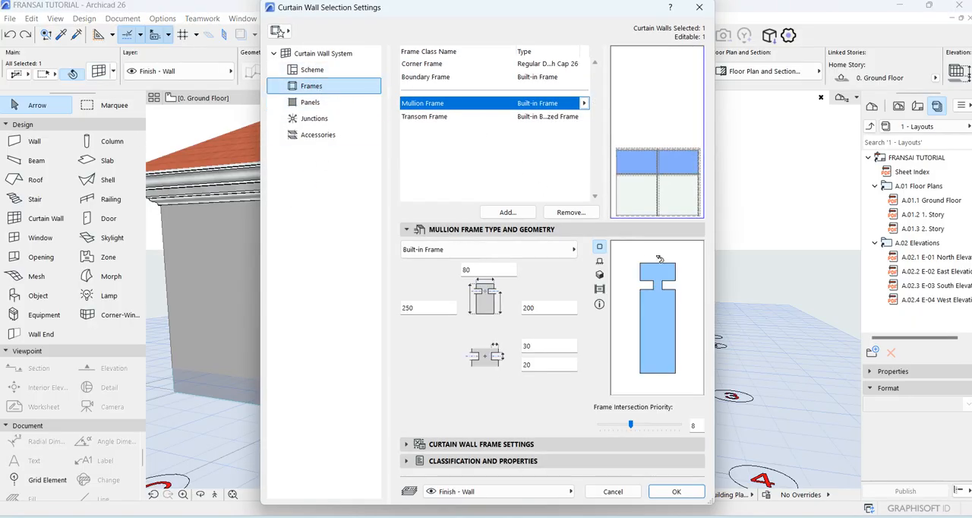
{"action": "left_click", "coordinate": [423, 118]}
{"action": "left_click", "coordinate": [429, 79]}
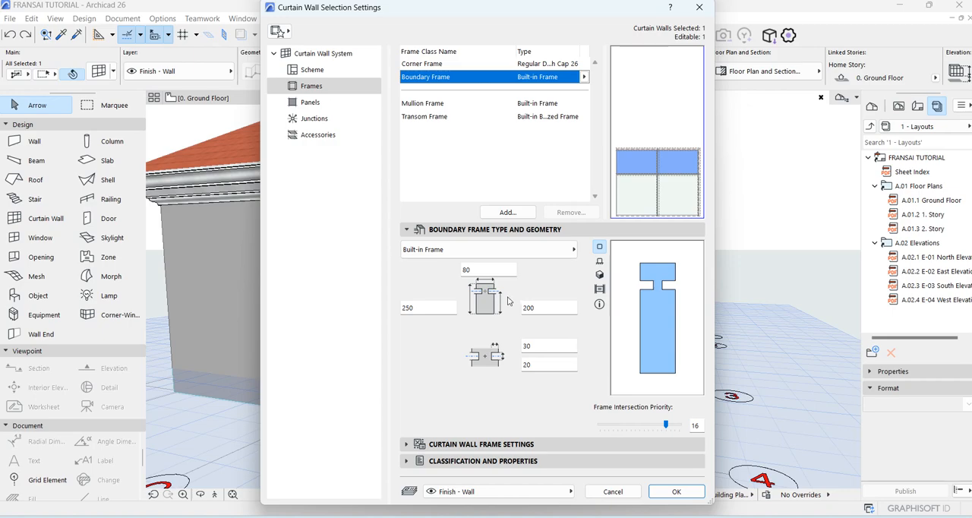
{"action": "double_click", "coordinate": [492, 271]}
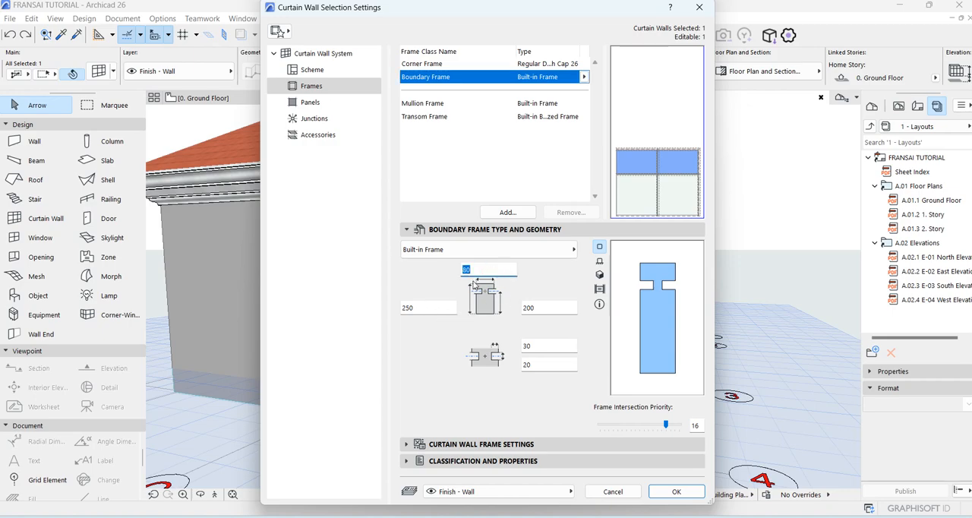
{"action": "left_click", "coordinate": [416, 309]}
{"action": "double_click", "coordinate": [417, 308]}
{"action": "double_click", "coordinate": [488, 266]}
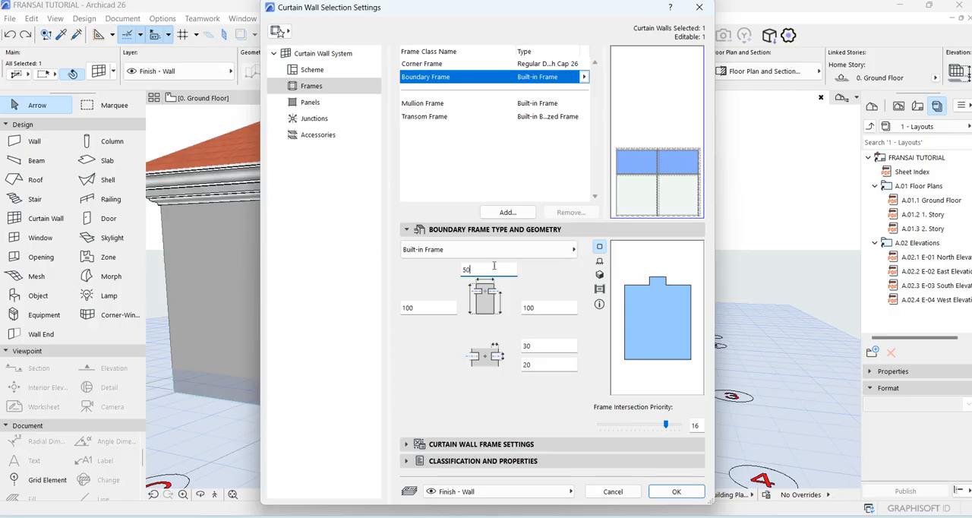
{"action": "left_click", "coordinate": [559, 269]}
{"action": "left_click", "coordinate": [678, 491]}
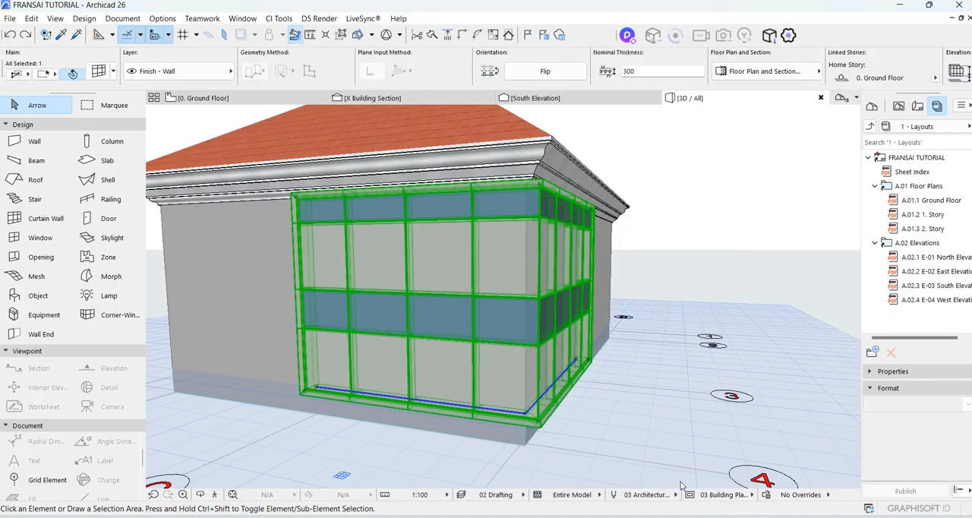
Examine the curtain wall's boundary frames, corner joint and both facades up close from several 3D angles.
{"action": "scroll", "coordinate": [530, 439], "scroll_direction": "up", "scroll_amount": 4}
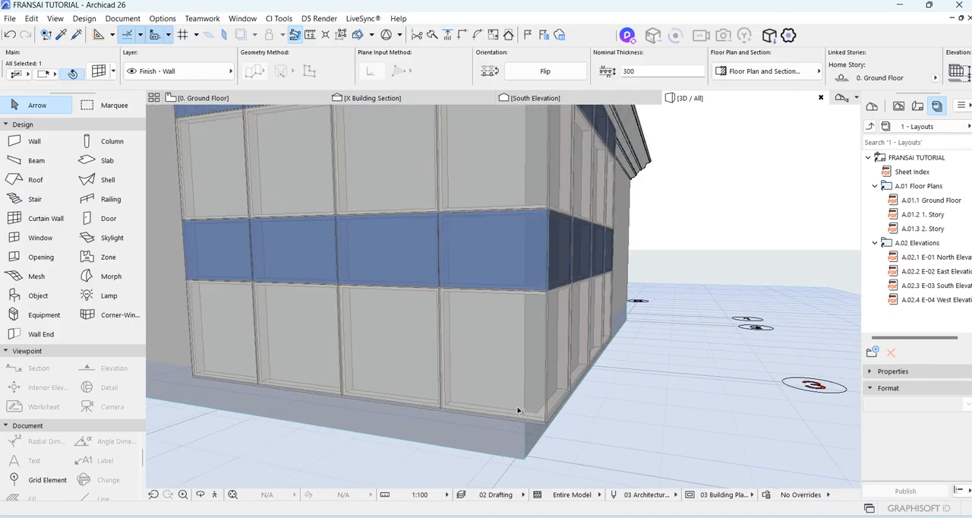
{"action": "scroll", "coordinate": [478, 427], "scroll_direction": "down", "scroll_amount": 6}
{"action": "scroll", "coordinate": [452, 339], "scroll_direction": "up", "scroll_amount": 4}
{"action": "scroll", "coordinate": [434, 239], "scroll_direction": "down", "scroll_amount": 3}
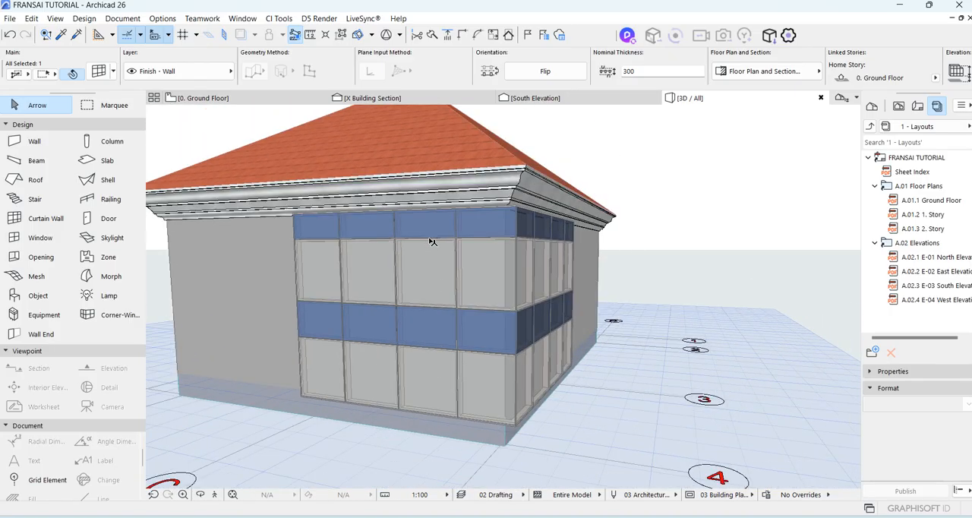
{"action": "left_click", "coordinate": [200, 498]}
{"action": "left_click_drag", "start_coordinate": [540, 342], "coordinate": [216, 319]}
{"action": "left_click_drag", "start_coordinate": [521, 309], "coordinate": [316, 319]}
{"action": "scroll", "coordinate": [315, 318], "scroll_direction": "down", "scroll_amount": 8}
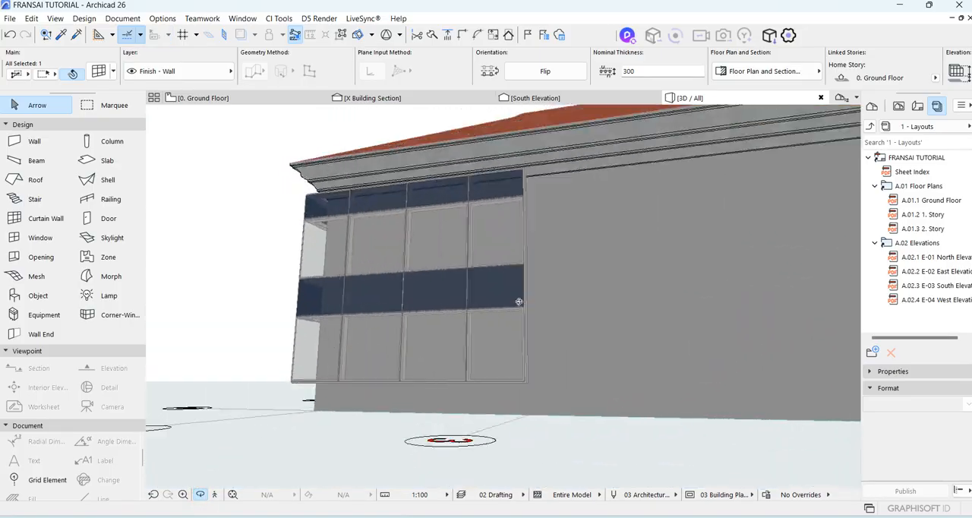
{"action": "left_click_drag", "start_coordinate": [446, 327], "coordinate": [645, 335]}
{"action": "scroll", "coordinate": [645, 334], "scroll_direction": "up", "scroll_amount": 5}
{"action": "left_click_drag", "start_coordinate": [695, 288], "coordinate": [377, 262]}
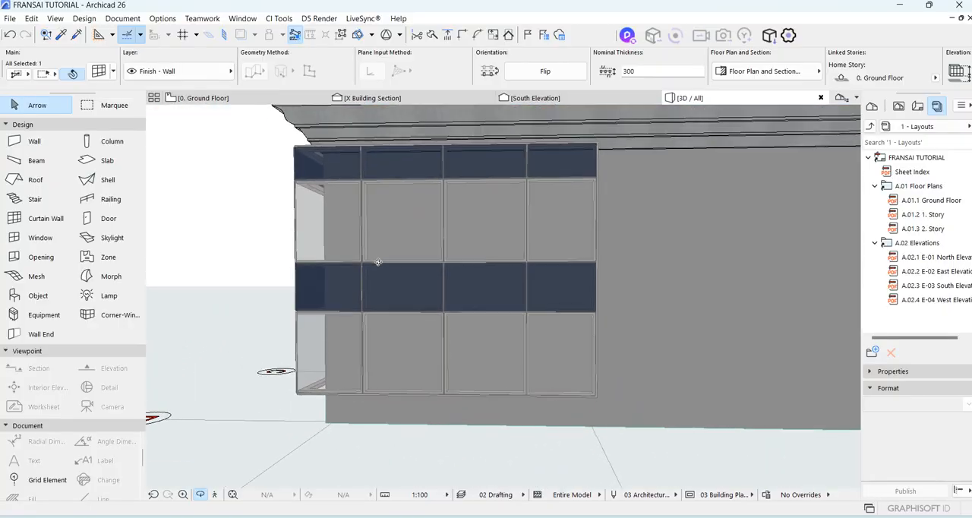
{"action": "scroll", "coordinate": [526, 363], "scroll_direction": "up", "scroll_amount": 3}
{"action": "scroll", "coordinate": [529, 354], "scroll_direction": "down", "scroll_amount": 3}
{"action": "scroll", "coordinate": [475, 294], "scroll_direction": "up", "scroll_amount": 4}
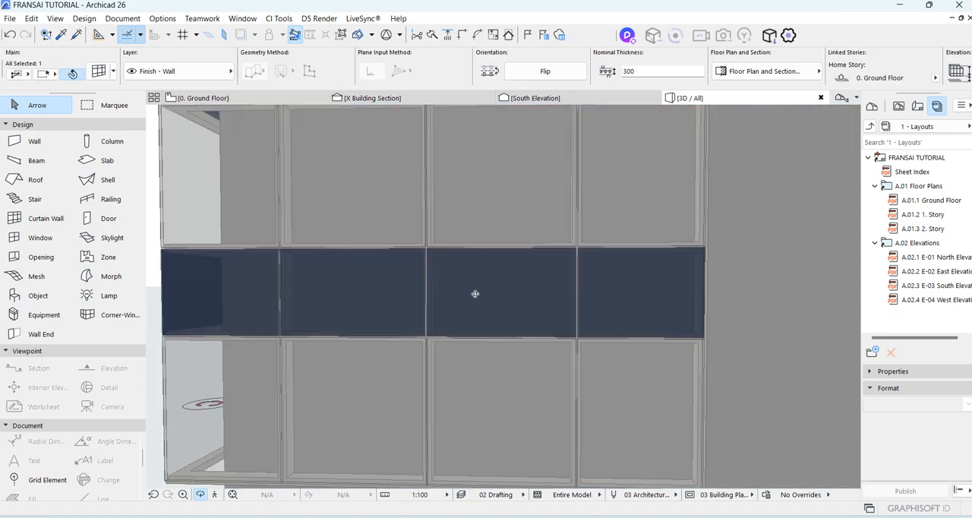
{"action": "scroll", "coordinate": [593, 383], "scroll_direction": "down", "scroll_amount": 5}
{"action": "left_click_drag", "start_coordinate": [593, 382], "coordinate": [478, 360]}
{"action": "scroll", "coordinate": [509, 364], "scroll_direction": "up", "scroll_amount": 3}
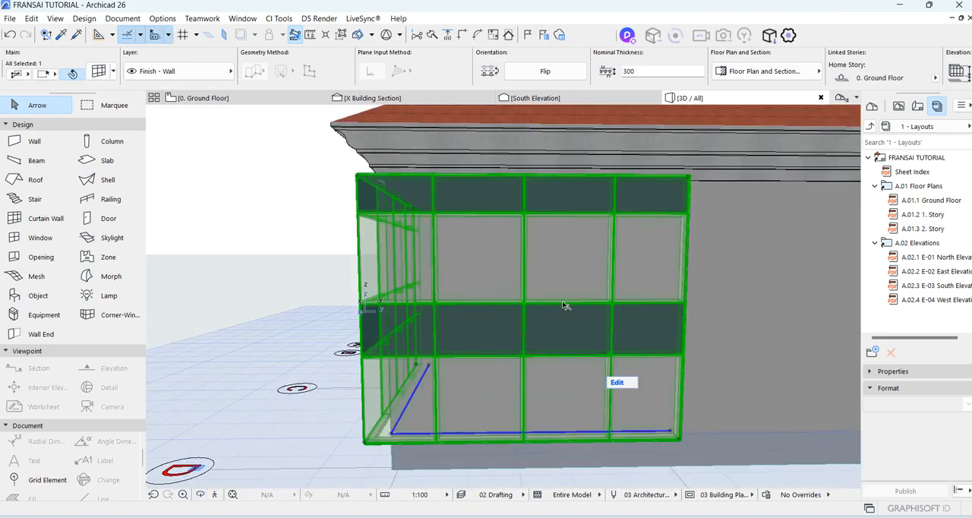
Review the curtain wall's scheme grid and the row 1 panels in its selection settings.
{"action": "key", "text": "Escape"}
{"action": "left_click", "coordinate": [559, 359]}
{"action": "key", "text": "ctrl+t"}
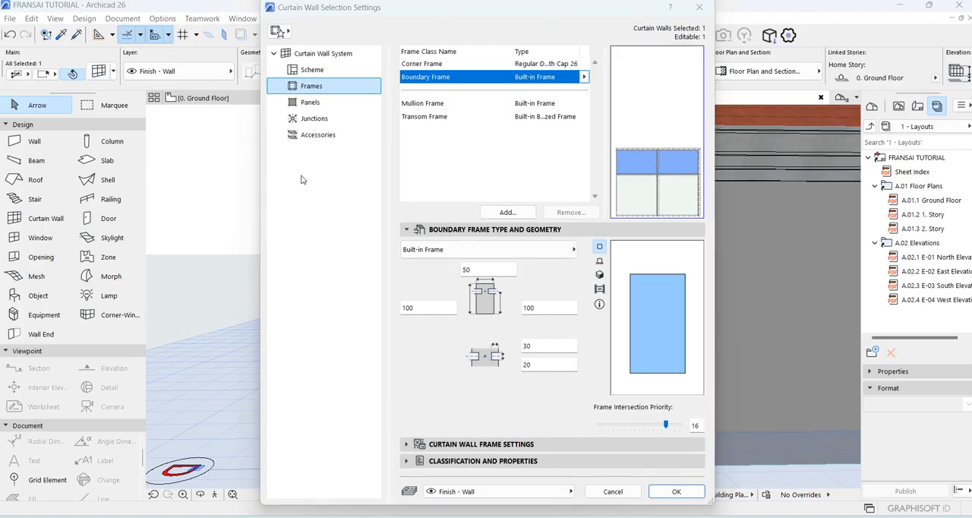
{"action": "left_click", "coordinate": [321, 69]}
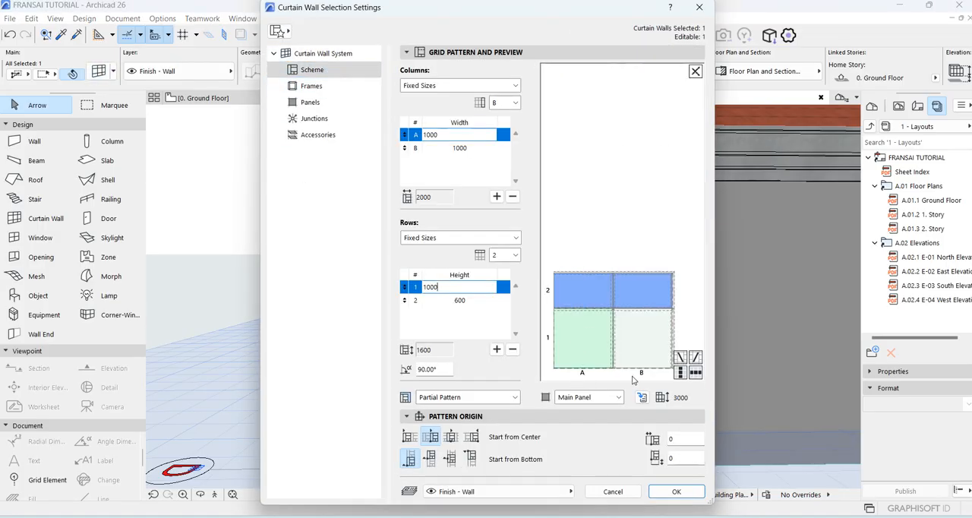
{"action": "left_click", "coordinate": [656, 340]}
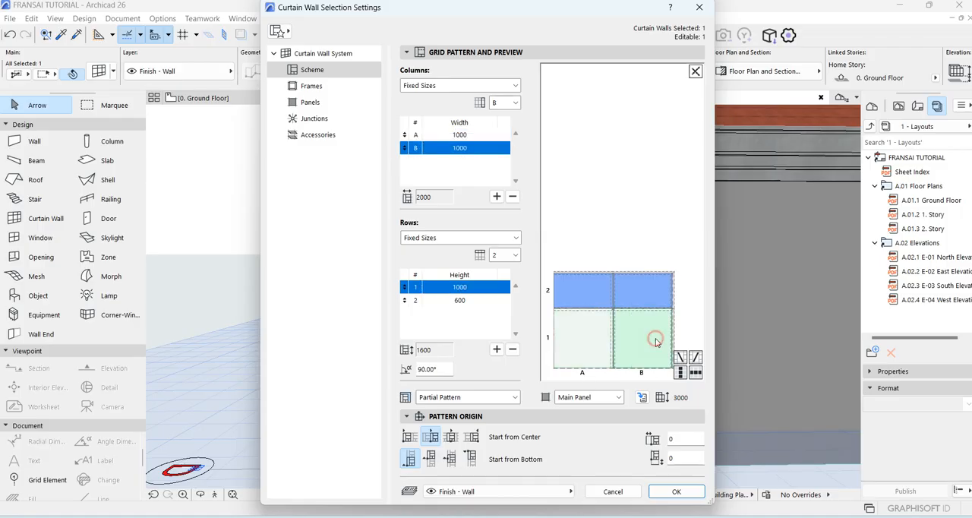
{"action": "left_click", "coordinate": [672, 492]}
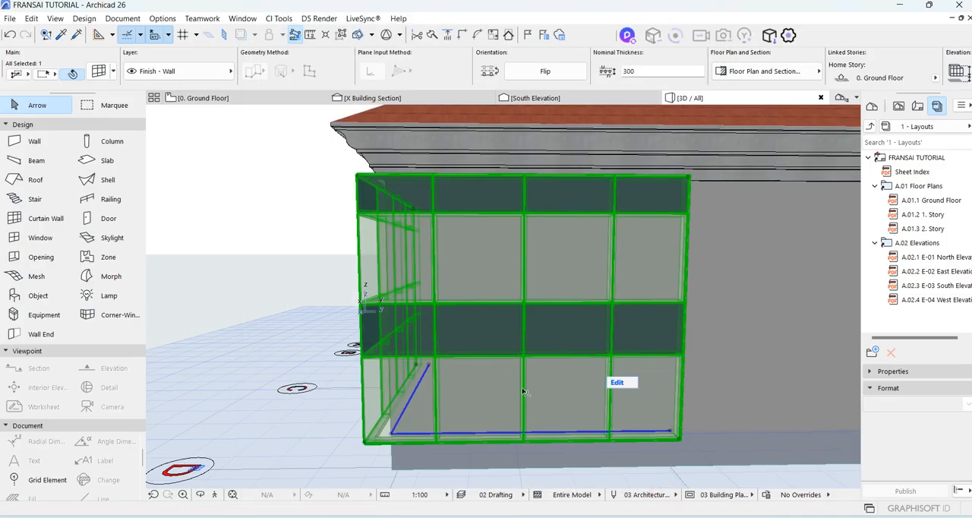
Enter the curtain wall's edit mode and delete the two central transom segments below the lower dark band.
{"action": "scroll", "coordinate": [523, 372], "scroll_direction": "down", "scroll_amount": 3}
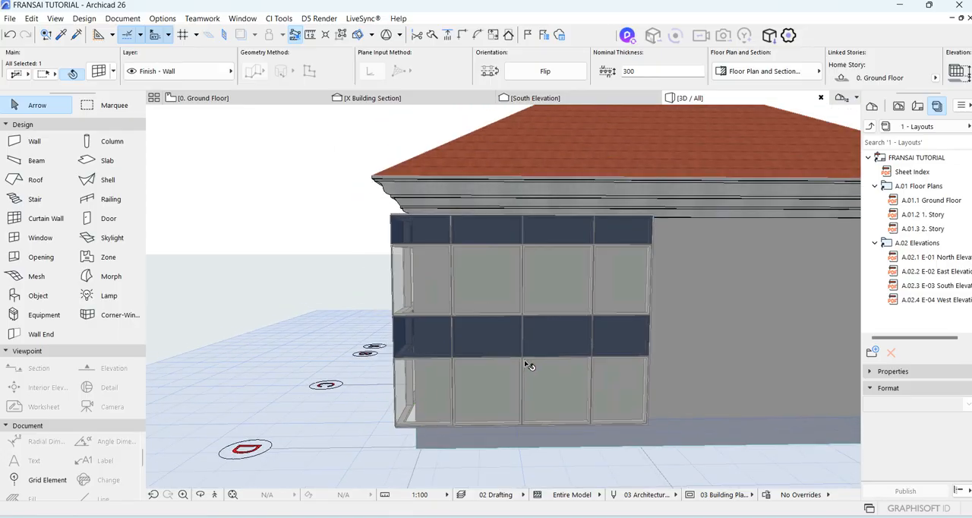
{"action": "scroll", "coordinate": [529, 366], "scroll_direction": "up", "scroll_amount": 5}
{"action": "left_click", "coordinate": [658, 386]}
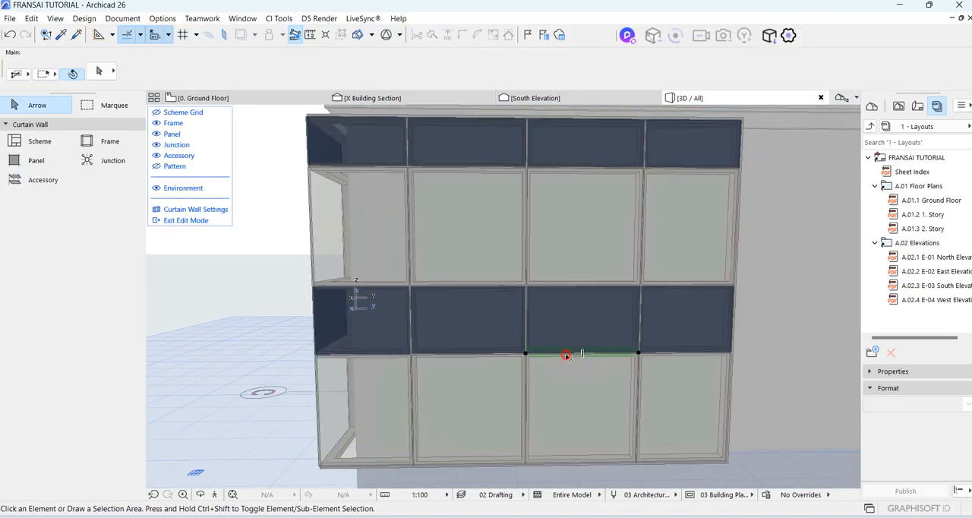
{"action": "left_click", "coordinate": [567, 355]}
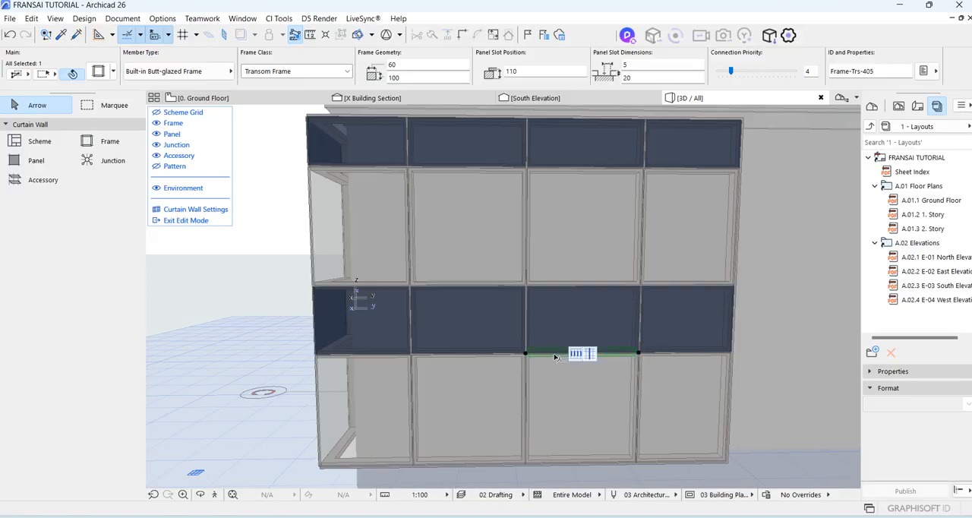
{"action": "key", "text": "Delete"}
{"action": "left_click", "coordinate": [489, 355]}
{"action": "key", "text": "Delete"}
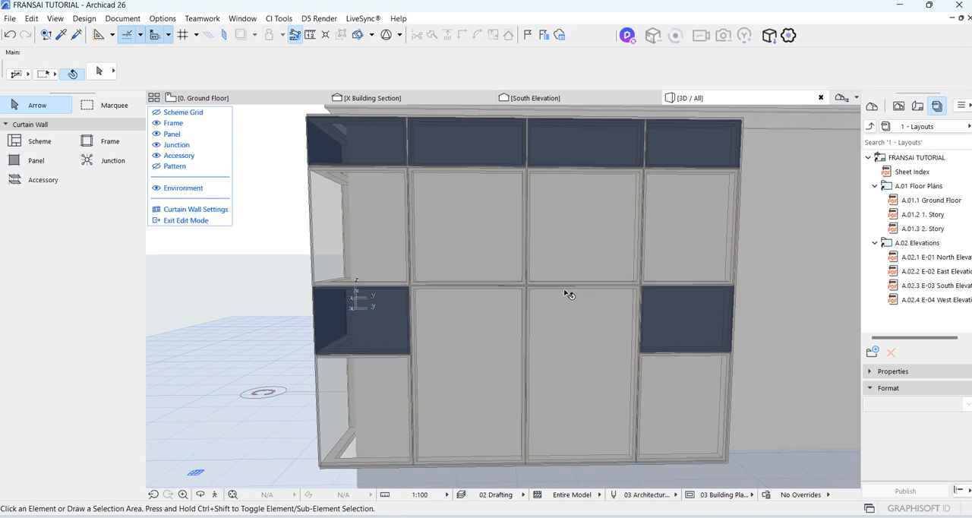
Delete the two central transom segments between the upper glass row and the former dark band panels.
{"action": "left_click", "coordinate": [565, 287]}
{"action": "key", "text": "Delete"}
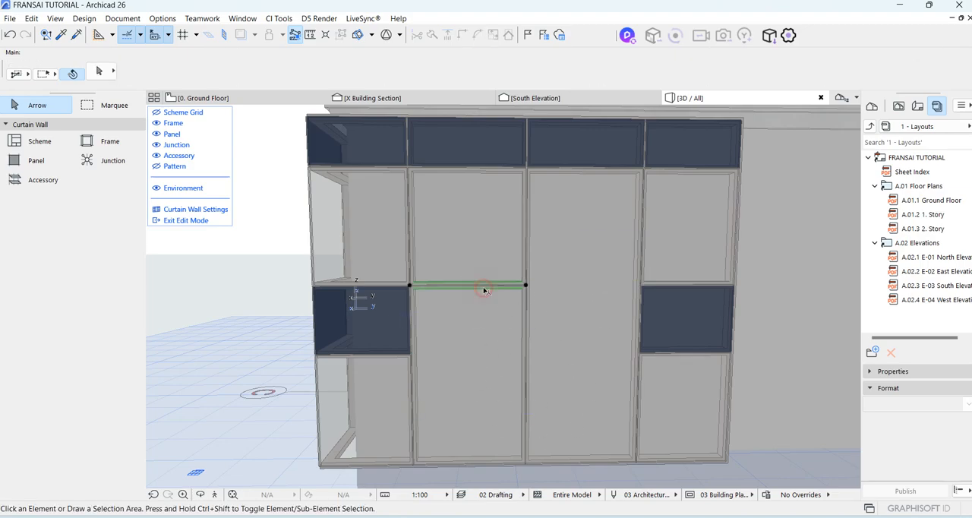
{"action": "left_click", "coordinate": [485, 291]}
{"action": "key", "text": "Delete"}
{"action": "scroll", "coordinate": [521, 266], "scroll_direction": "down", "scroll_amount": 3}
Delete the three mullion segments between the two tall central panels to merge them into one opening.
{"action": "left_click", "coordinate": [523, 278]}
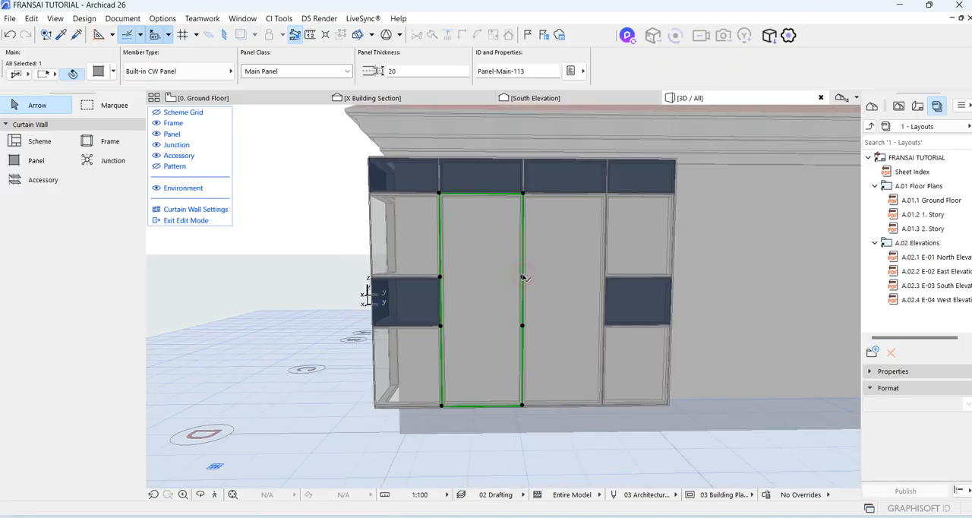
{"action": "scroll", "coordinate": [526, 275], "scroll_direction": "up", "scroll_amount": 3}
{"action": "left_click", "coordinate": [522, 273]}
{"action": "scroll", "coordinate": [522, 272], "scroll_direction": "up", "scroll_amount": 3}
{"action": "left_click", "coordinate": [521, 270]}
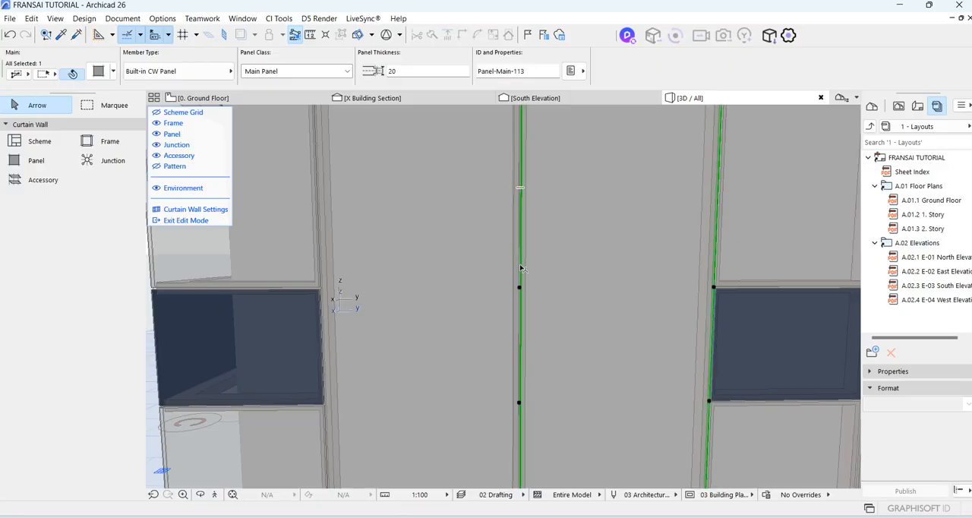
{"action": "scroll", "coordinate": [522, 272], "scroll_direction": "down", "scroll_amount": 5}
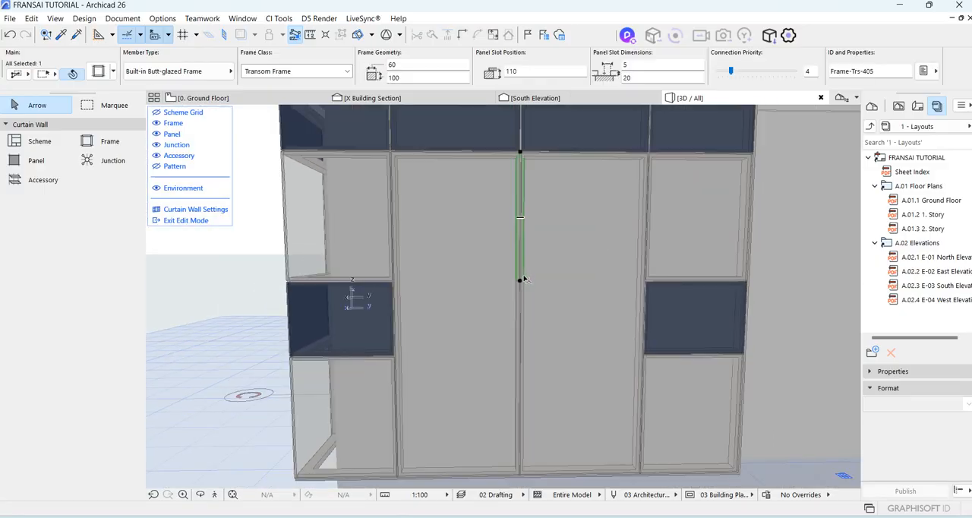
{"action": "key", "text": "Delete"}
{"action": "left_click", "coordinate": [521, 318]}
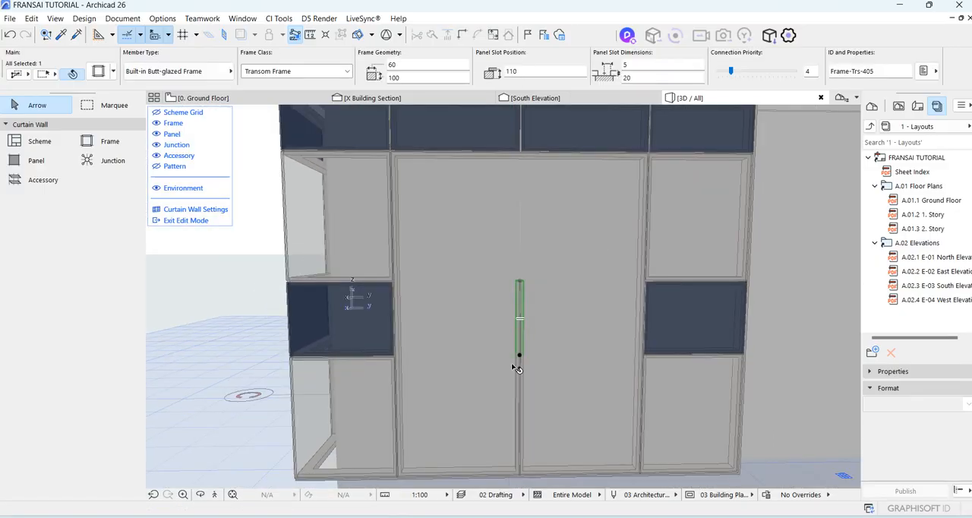
{"action": "key", "text": "Delete"}
{"action": "left_click", "coordinate": [521, 375]}
{"action": "key", "text": "Delete"}
{"action": "scroll", "coordinate": [547, 388], "scroll_direction": "down", "scroll_amount": 3}
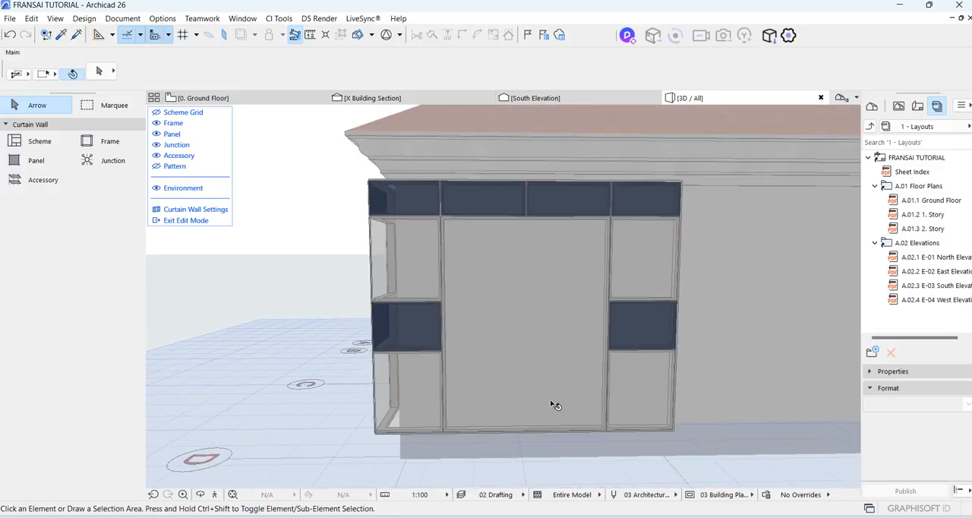
Change the large central panel's member type to CW Double Door 26.
{"action": "scroll", "coordinate": [657, 325], "scroll_direction": "down", "scroll_amount": 3}
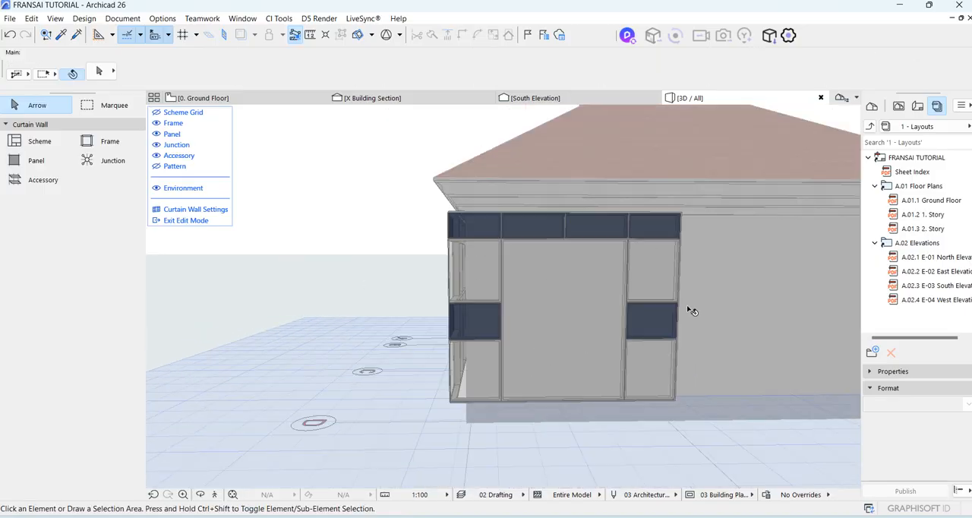
{"action": "scroll", "coordinate": [656, 302], "scroll_direction": "up", "scroll_amount": 2}
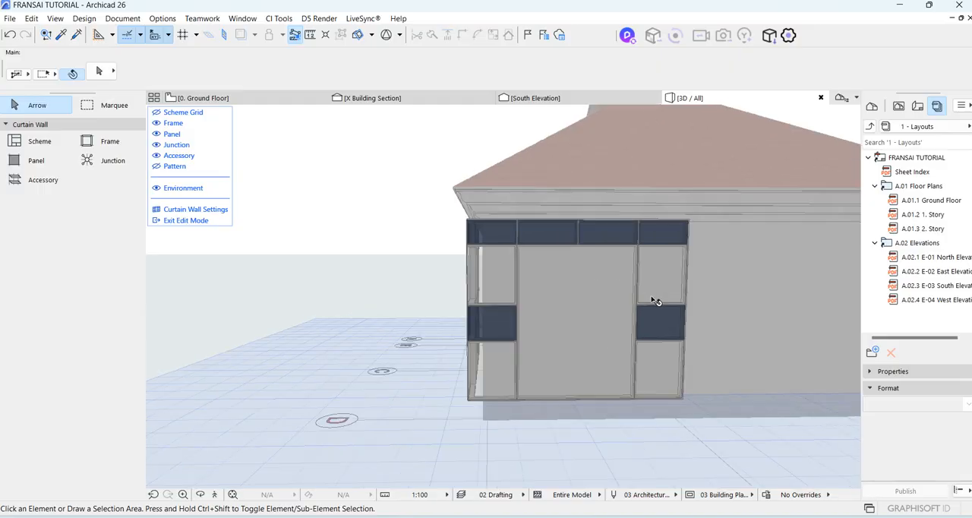
{"action": "left_click", "coordinate": [590, 289]}
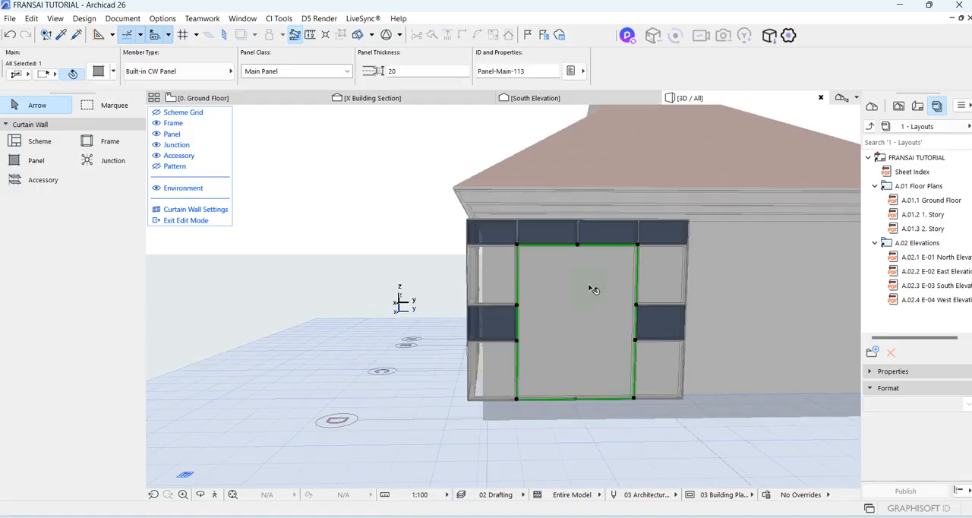
{"action": "left_click", "coordinate": [230, 72]}
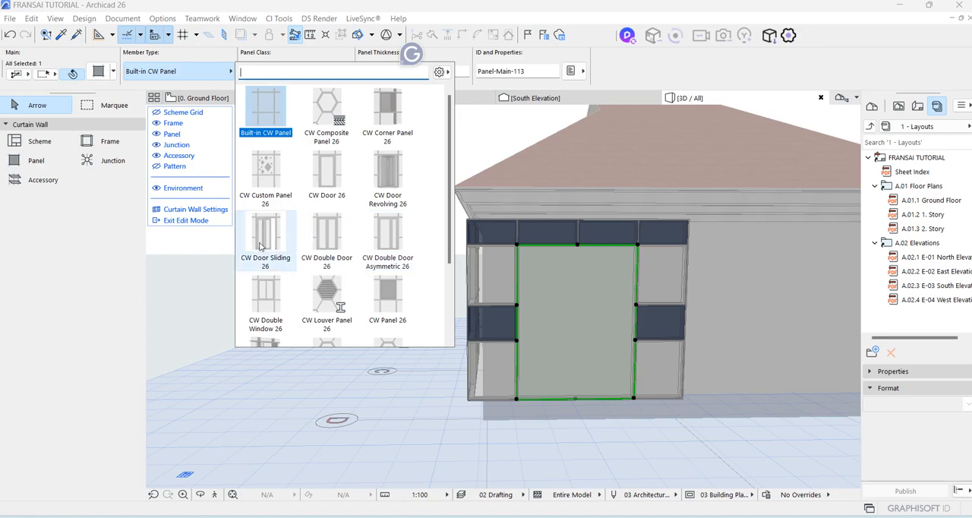
{"action": "scroll", "coordinate": [260, 218], "scroll_direction": "down", "scroll_amount": 1}
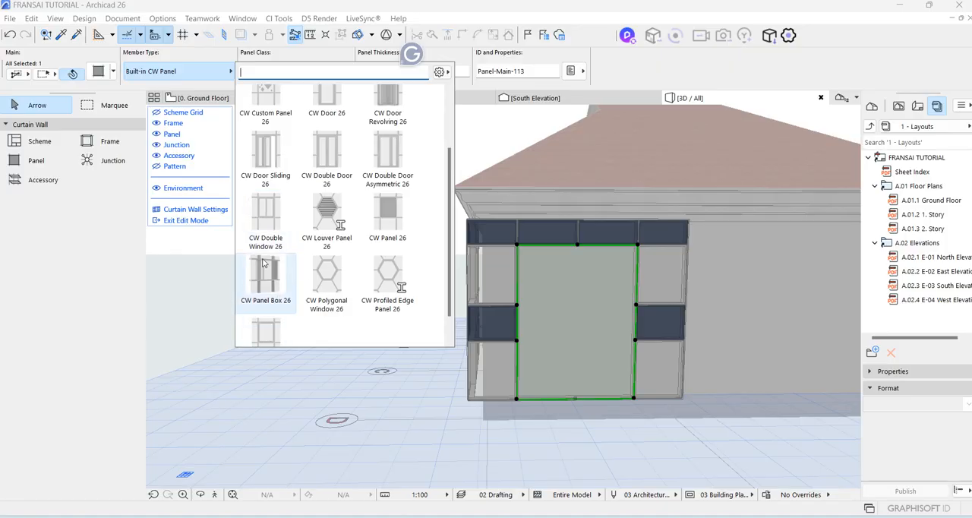
{"action": "scroll", "coordinate": [266, 327], "scroll_direction": "down", "scroll_amount": 1}
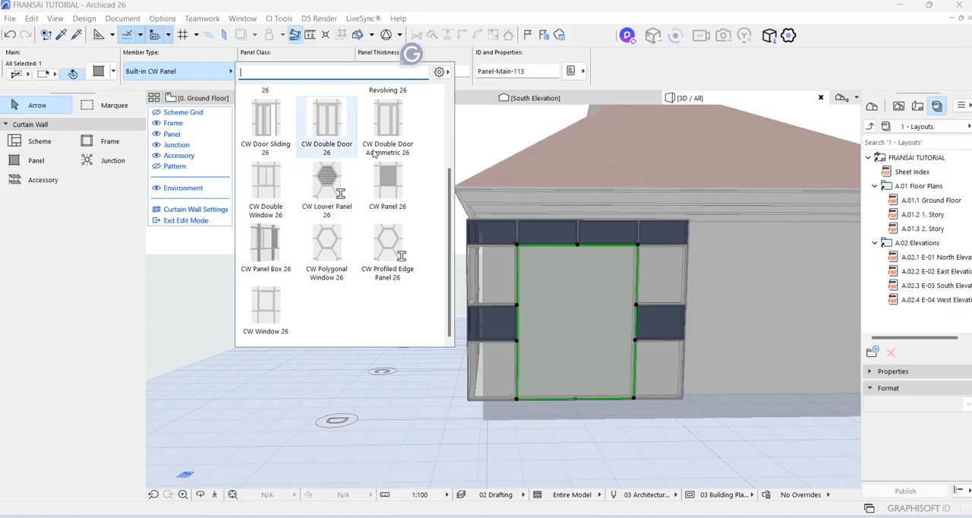
{"action": "scroll", "coordinate": [335, 186], "scroll_direction": "up", "scroll_amount": 1}
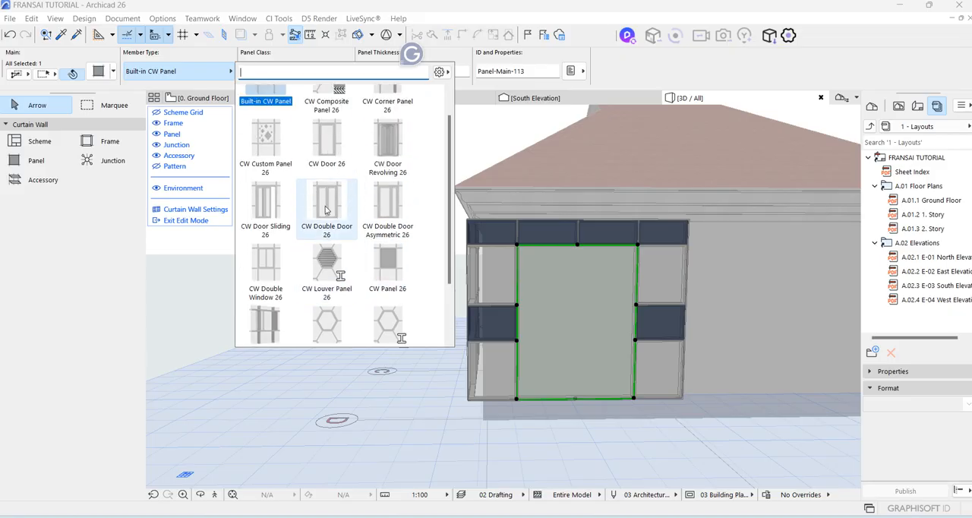
{"action": "left_click", "coordinate": [327, 211]}
{"action": "double_click", "coordinate": [325, 208]}
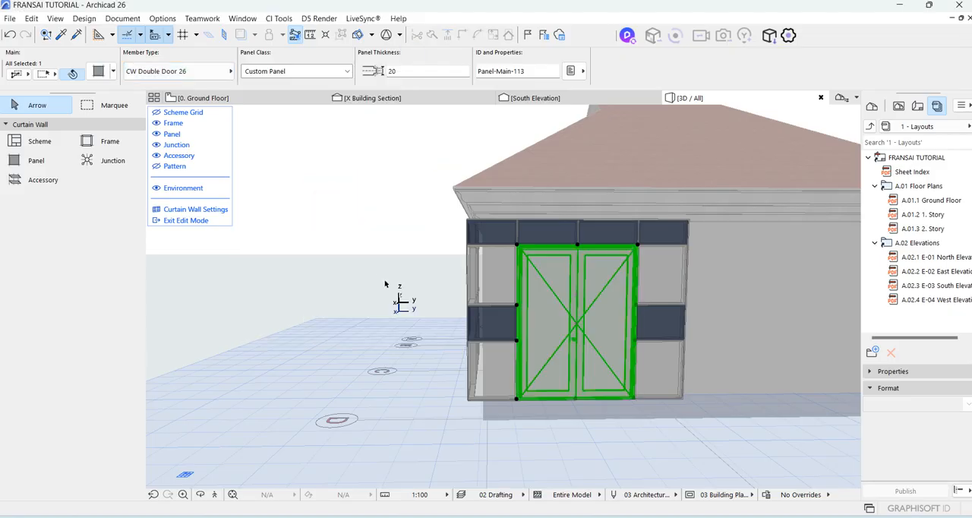
{"action": "scroll", "coordinate": [517, 342], "scroll_direction": "up", "scroll_amount": 3}
{"action": "scroll", "coordinate": [618, 314], "scroll_direction": "down", "scroll_amount": 5}
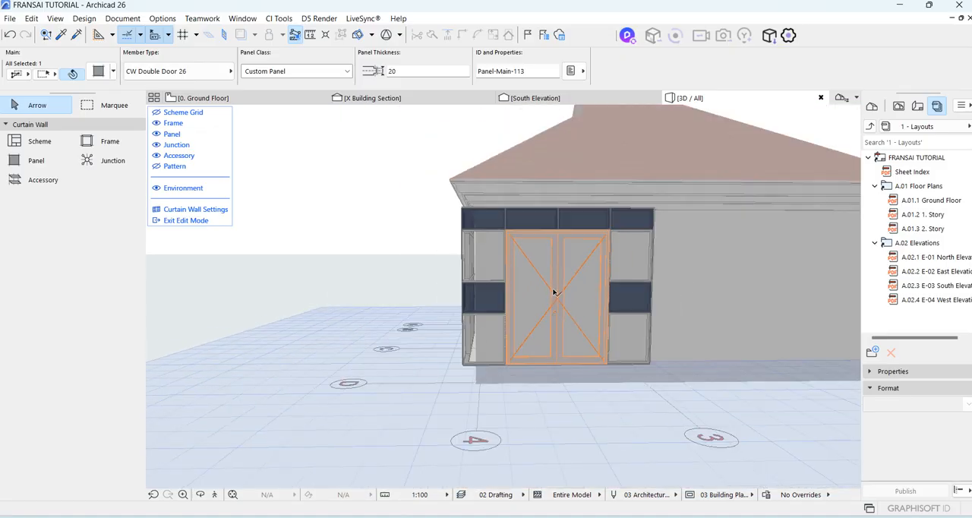
On the adjacent facade, delete the transom segment above the third dark panel of the lower band and select the merged panel.
{"action": "left_click", "coordinate": [583, 431]}
{"action": "left_click", "coordinate": [202, 496]}
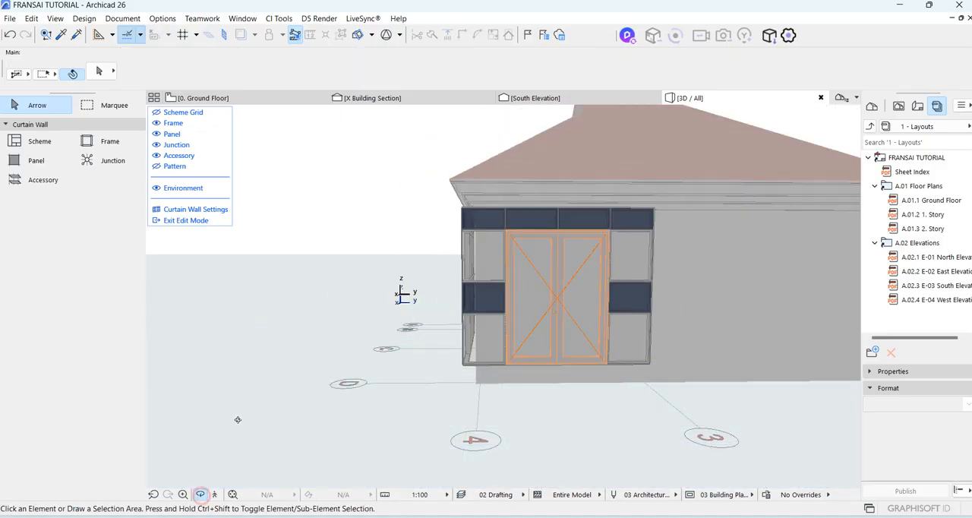
{"action": "left_click_drag", "start_coordinate": [238, 421], "coordinate": [570, 407]}
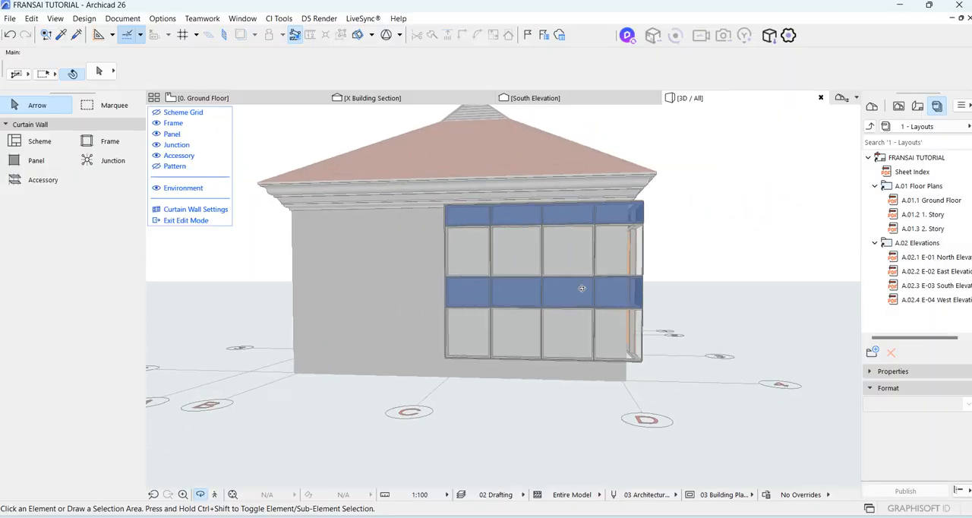
{"action": "scroll", "coordinate": [547, 288], "scroll_direction": "up", "scroll_amount": 5}
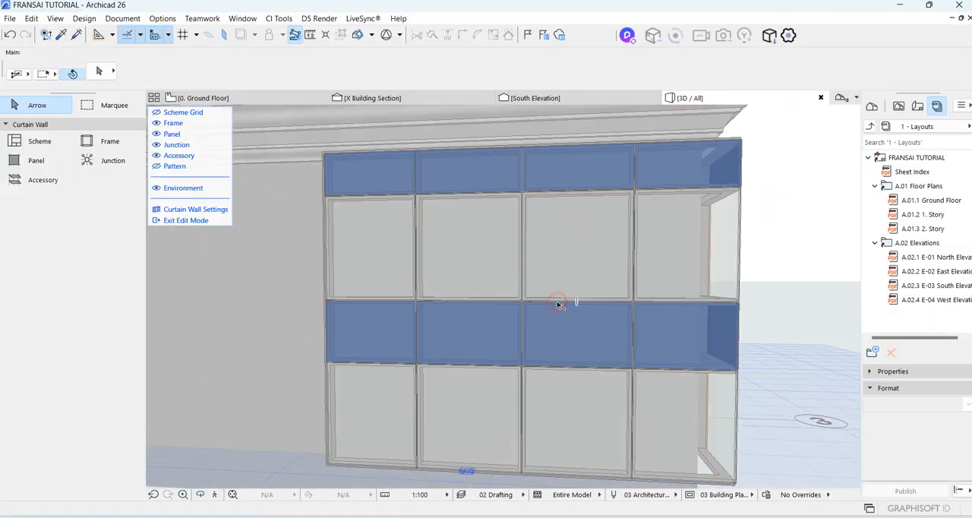
{"action": "left_click", "coordinate": [557, 303]}
{"action": "key", "text": "Delete"}
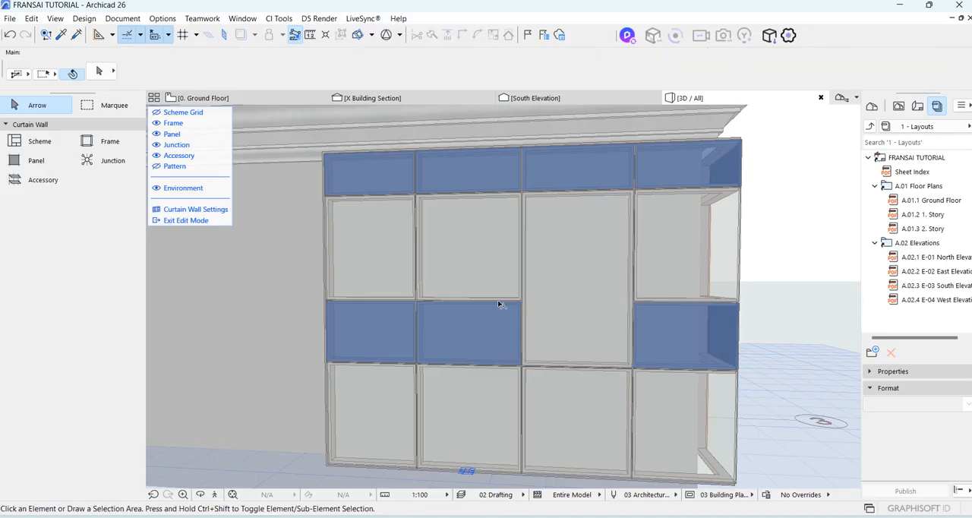
{"action": "left_click", "coordinate": [573, 304]}
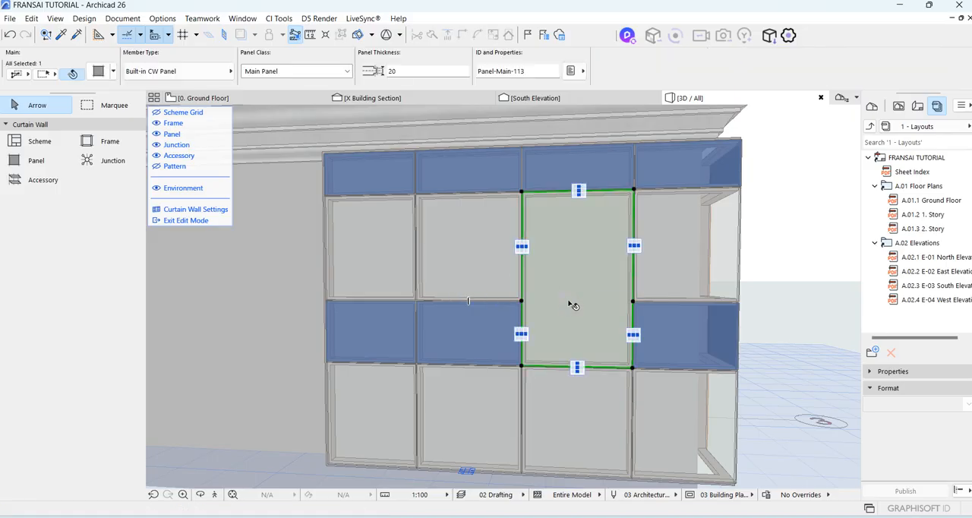
{"action": "middle_click_drag", "start_coordinate": [570, 306], "coordinate": [426, 326]}
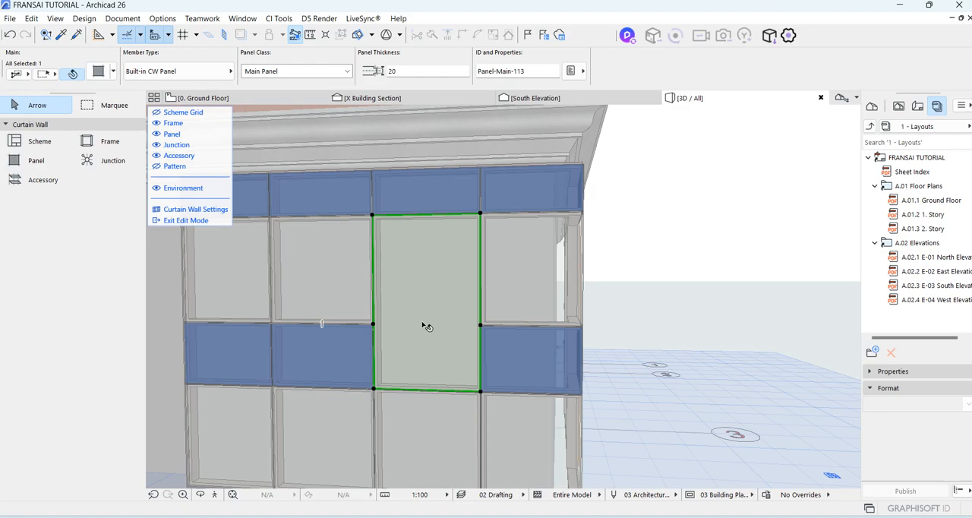
{"action": "scroll", "coordinate": [447, 258], "scroll_direction": "down", "scroll_amount": 2}
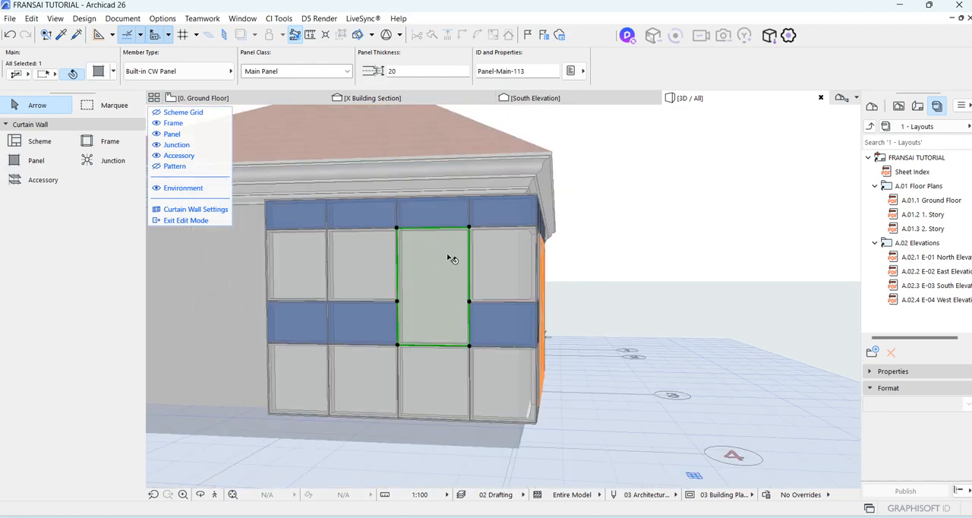
Try CW Double Window 26 and CW Louver Panel 26 as the merged panel's member type.
{"action": "left_click", "coordinate": [195, 72]}
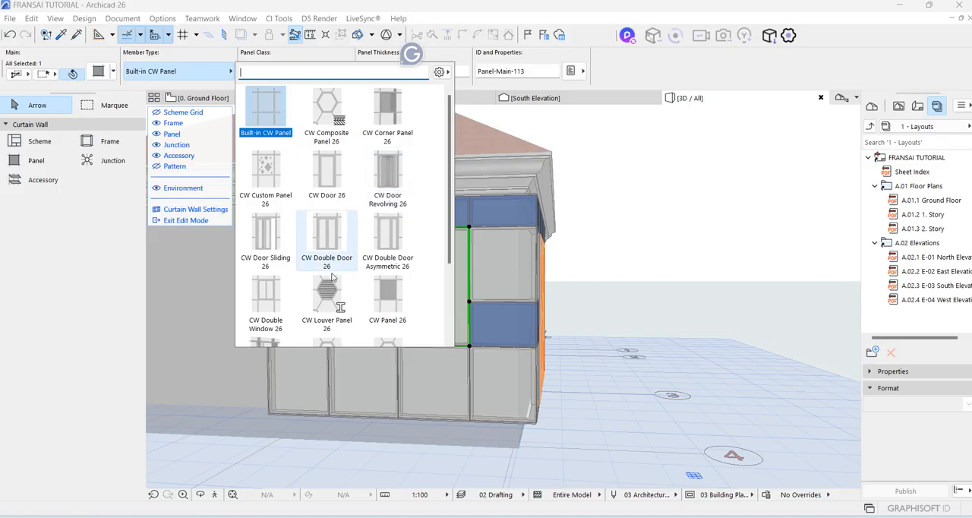
{"action": "scroll", "coordinate": [273, 293], "scroll_direction": "down", "scroll_amount": 2}
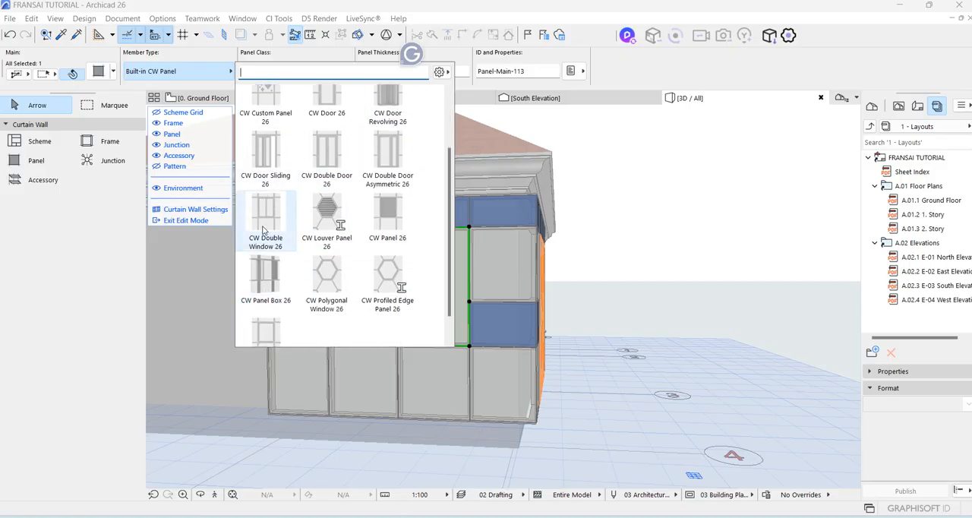
{"action": "left_click", "coordinate": [258, 217]}
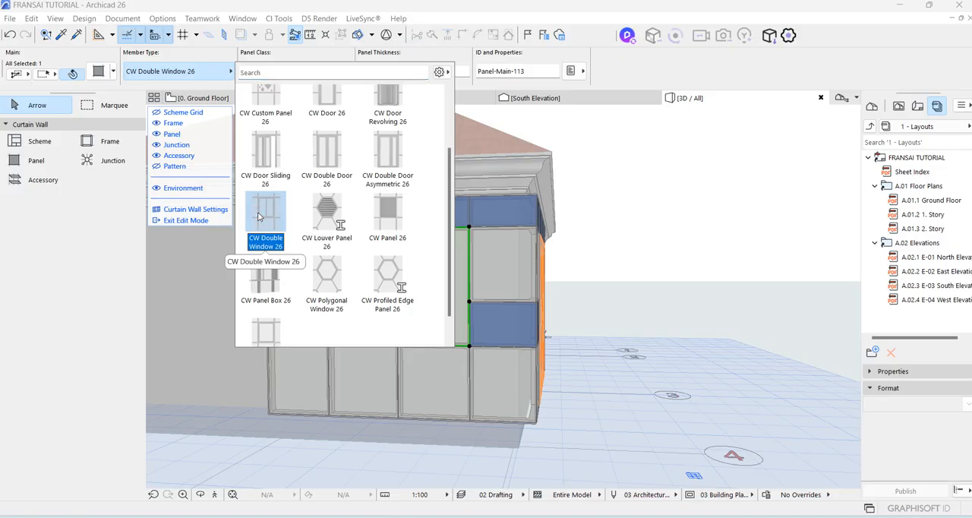
{"action": "left_click", "coordinate": [331, 214]}
{"action": "scroll", "coordinate": [416, 273], "scroll_direction": "up", "scroll_amount": 6}
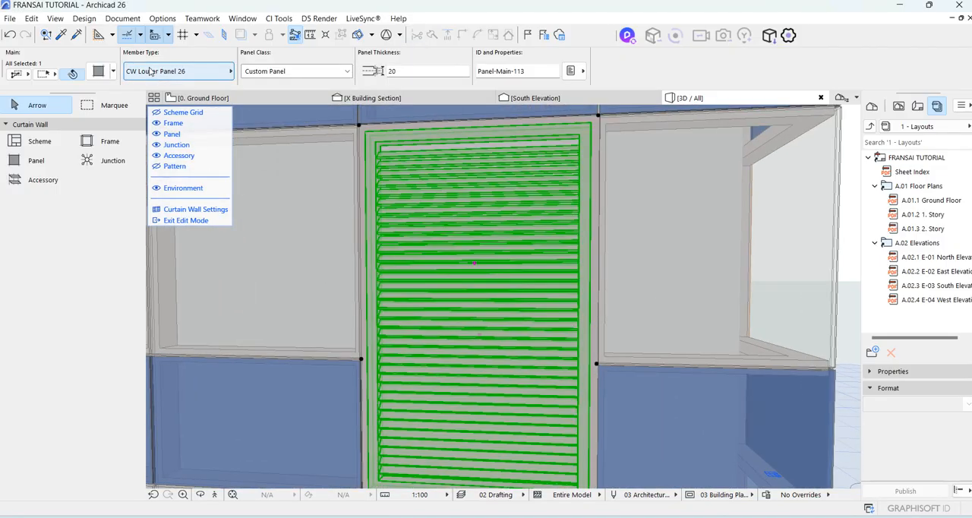
Set the merged panel's member type to CW Panel 26 and inspect it on the facade.
{"action": "left_click", "coordinate": [178, 70]}
{"action": "scroll", "coordinate": [378, 241], "scroll_direction": "down", "scroll_amount": 2}
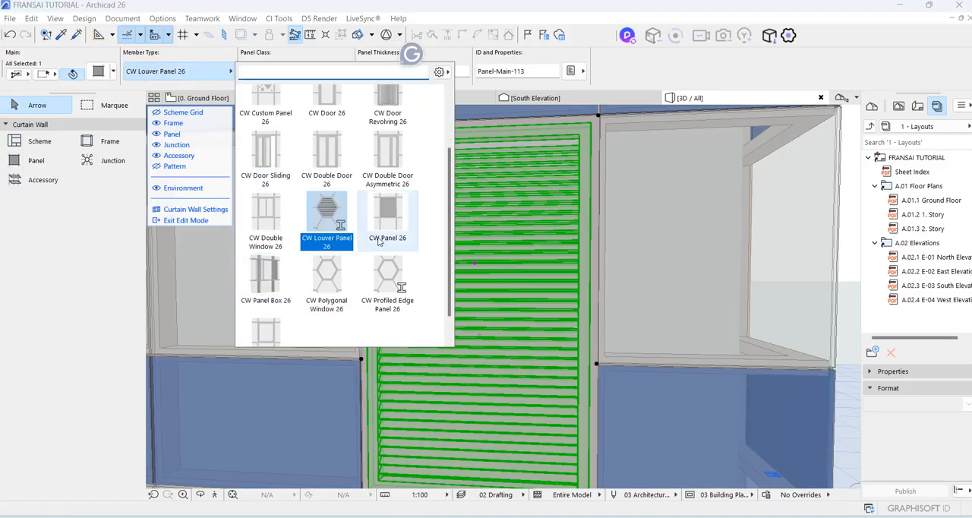
{"action": "left_click", "coordinate": [383, 211]}
{"action": "scroll", "coordinate": [419, 249], "scroll_direction": "down", "scroll_amount": 5}
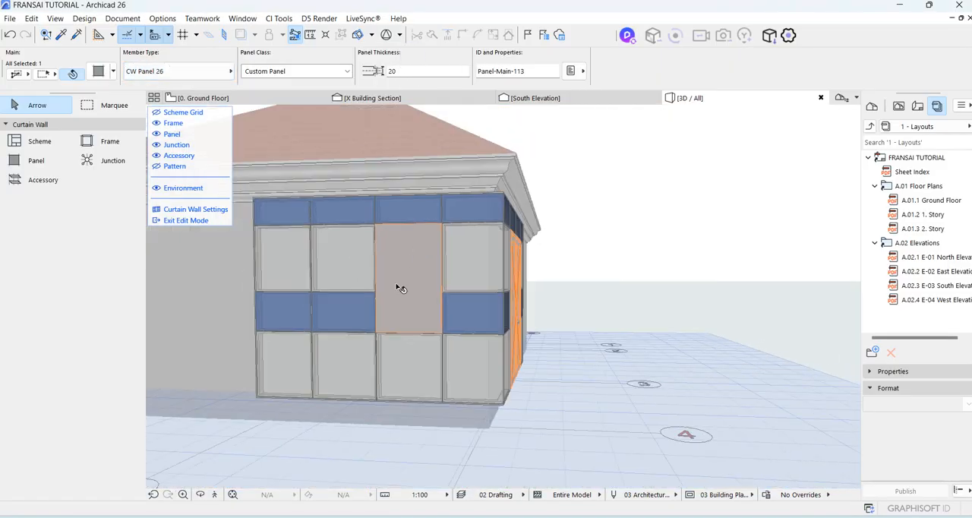
{"action": "scroll", "coordinate": [447, 286], "scroll_direction": "up", "scroll_amount": 3}
{"action": "scroll", "coordinate": [449, 273], "scroll_direction": "up", "scroll_amount": 3}
{"action": "scroll", "coordinate": [457, 220], "scroll_direction": "down", "scroll_amount": 3}
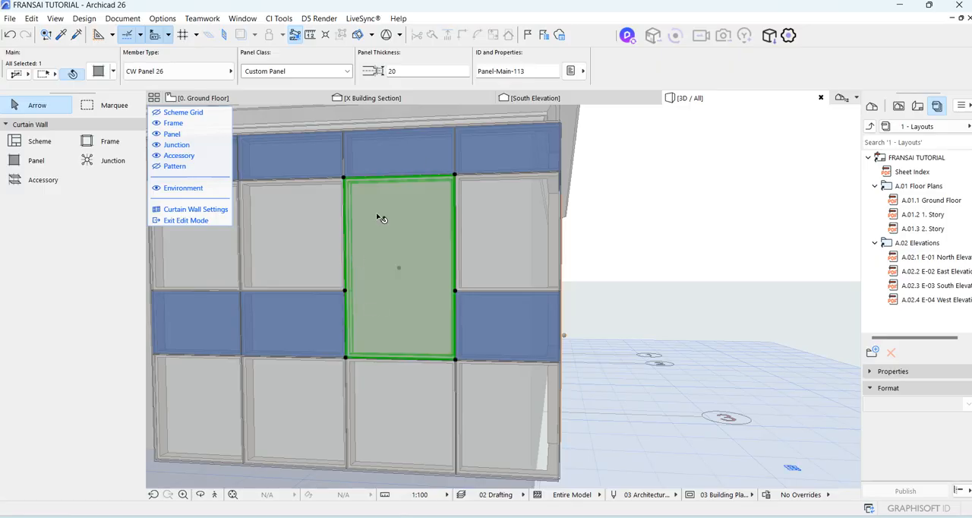
Try CW Polygonal Window 26 as the merged panel's member type.
{"action": "left_click", "coordinate": [142, 70]}
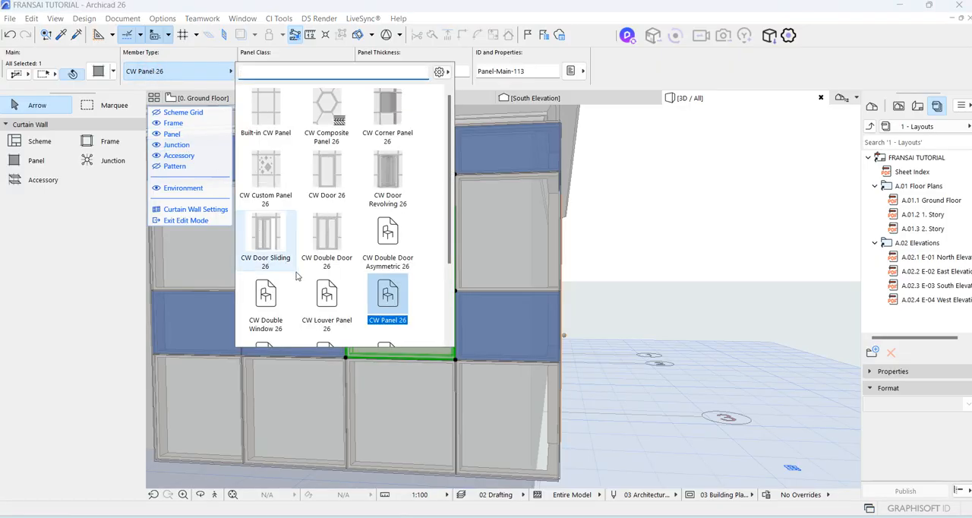
{"action": "scroll", "coordinate": [311, 262], "scroll_direction": "down", "scroll_amount": 3}
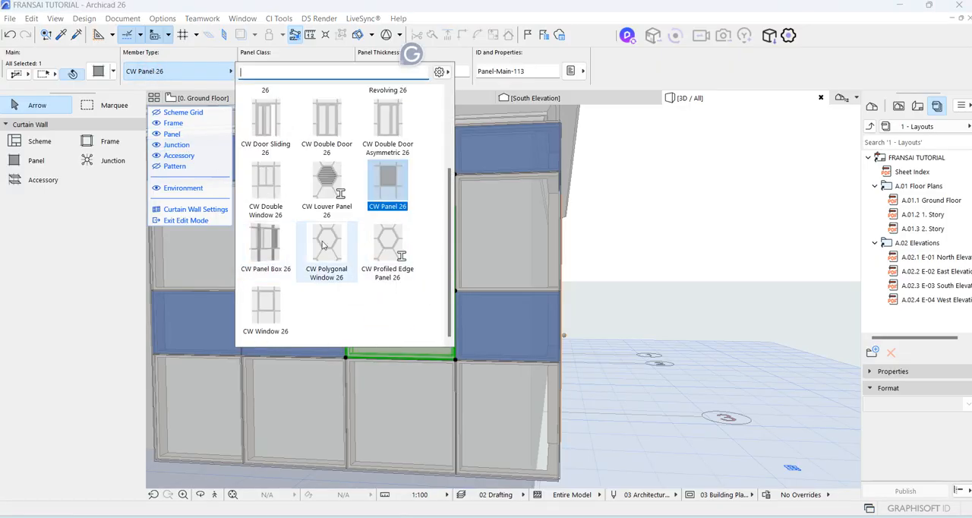
{"action": "left_click", "coordinate": [328, 258]}
{"action": "scroll", "coordinate": [417, 274], "scroll_direction": "up", "scroll_amount": 2}
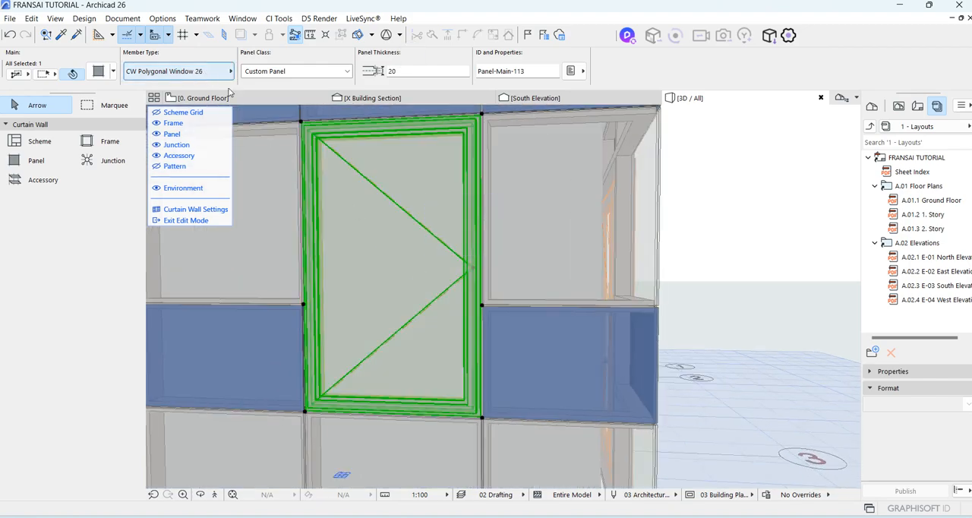
{"action": "scroll", "coordinate": [399, 264], "scroll_direction": "down", "scroll_amount": 4}
{"action": "scroll", "coordinate": [357, 281], "scroll_direction": "up", "scroll_amount": 4}
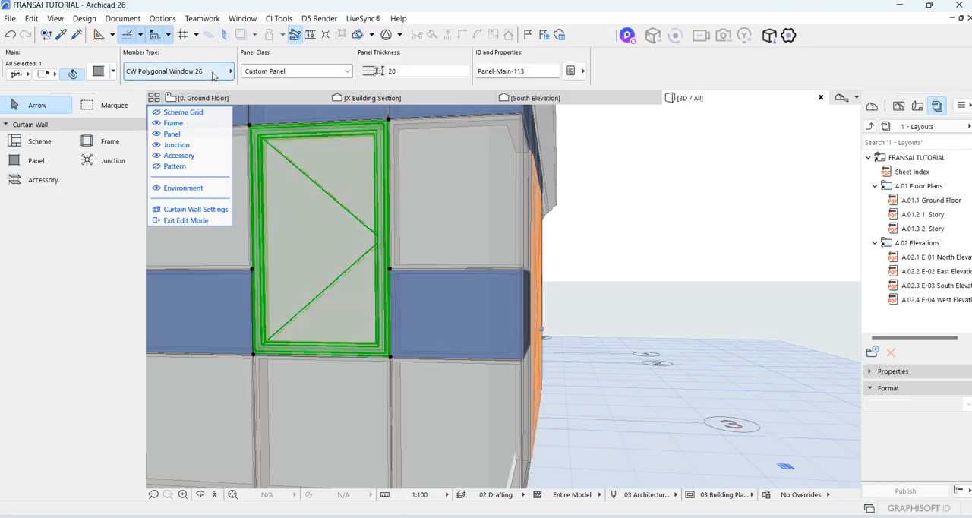
Set the merged panel's member type to CW Double Window 26 and deselect the panel.
{"action": "left_click", "coordinate": [182, 71]}
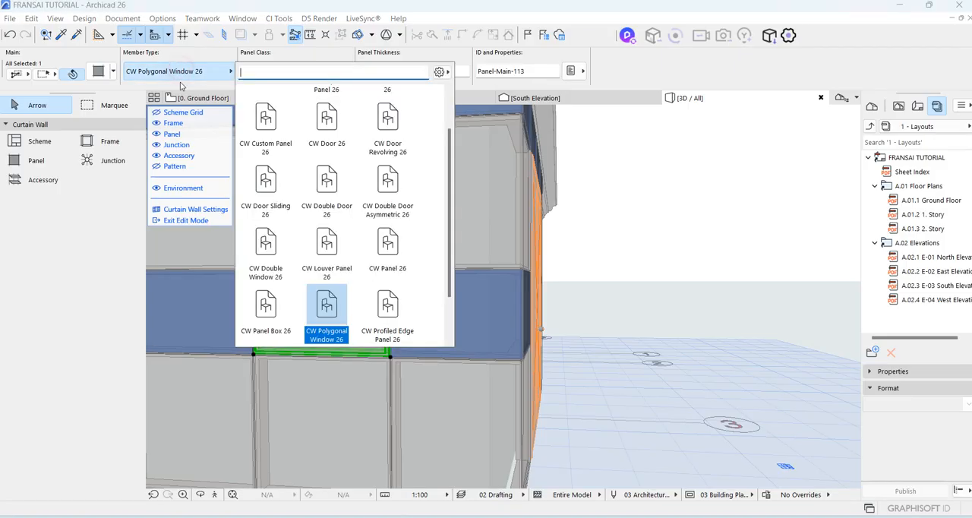
{"action": "left_click", "coordinate": [265, 243]}
{"action": "scroll", "coordinate": [395, 266], "scroll_direction": "down", "scroll_amount": 5}
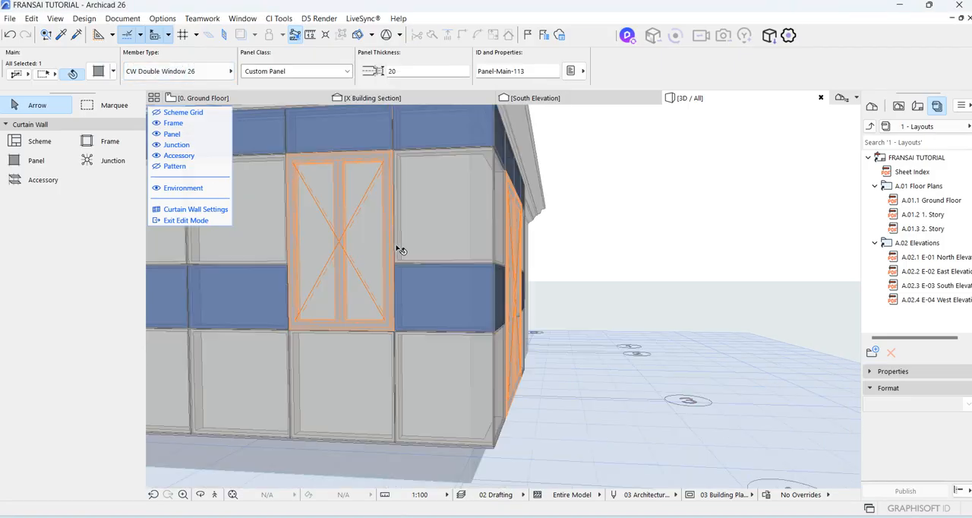
{"action": "scroll", "coordinate": [388, 272], "scroll_direction": "down", "scroll_amount": 2}
{"action": "left_click", "coordinate": [374, 416]}
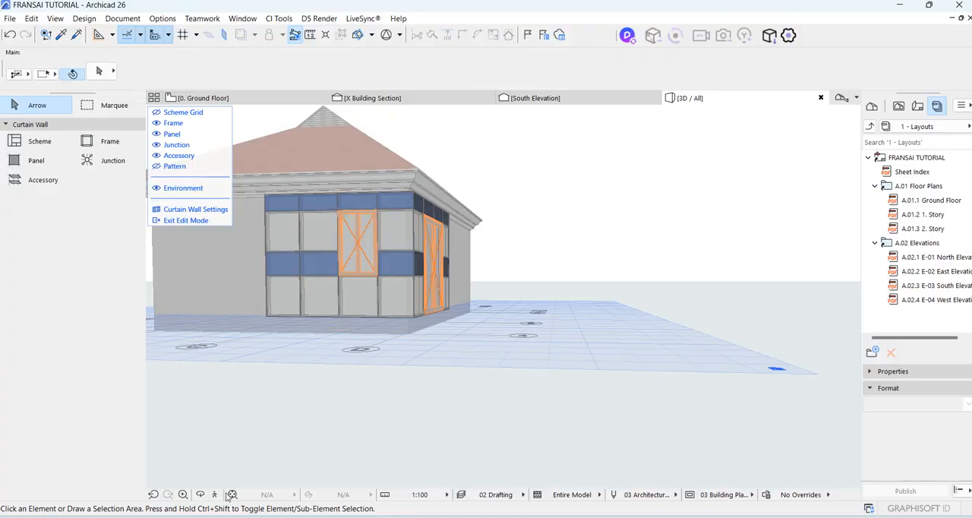
Leave curtain wall edit mode and review the window and door facades around the house corner.
{"action": "left_click", "coordinate": [183, 221]}
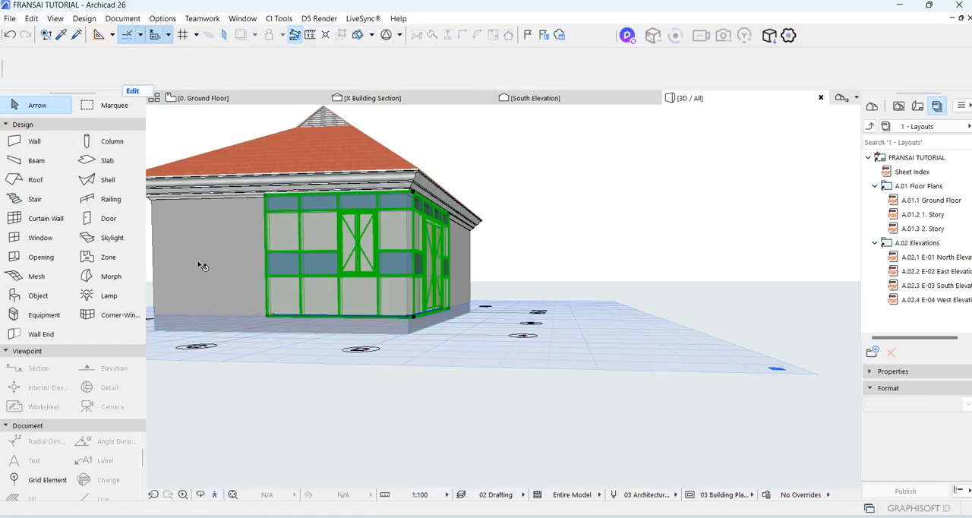
{"action": "left_click_drag", "start_coordinate": [618, 274], "coordinate": [448, 383]}
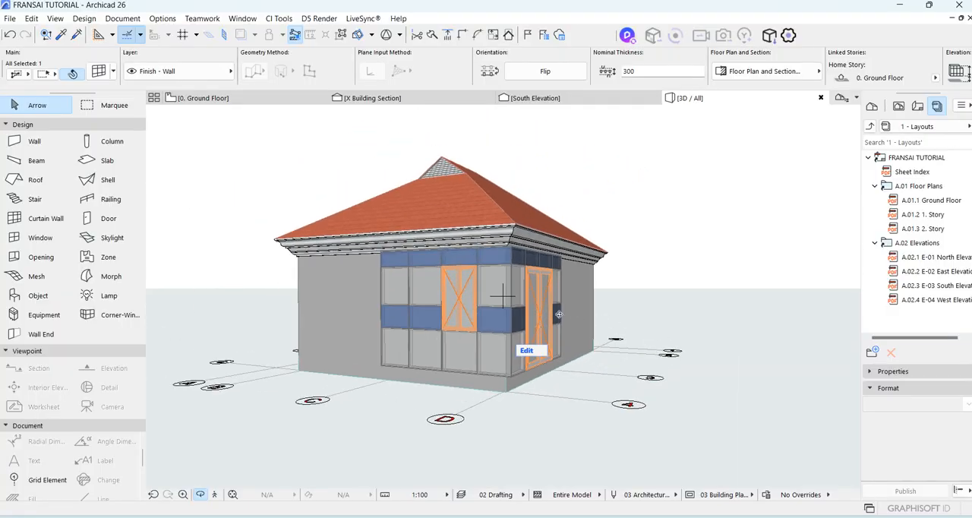
{"action": "scroll", "coordinate": [410, 307], "scroll_direction": "up", "scroll_amount": 4}
{"action": "scroll", "coordinate": [410, 307], "scroll_direction": "down", "scroll_amount": 4}
{"action": "middle_click_drag", "start_coordinate": [410, 306], "coordinate": [545, 291], "text": "shift"}
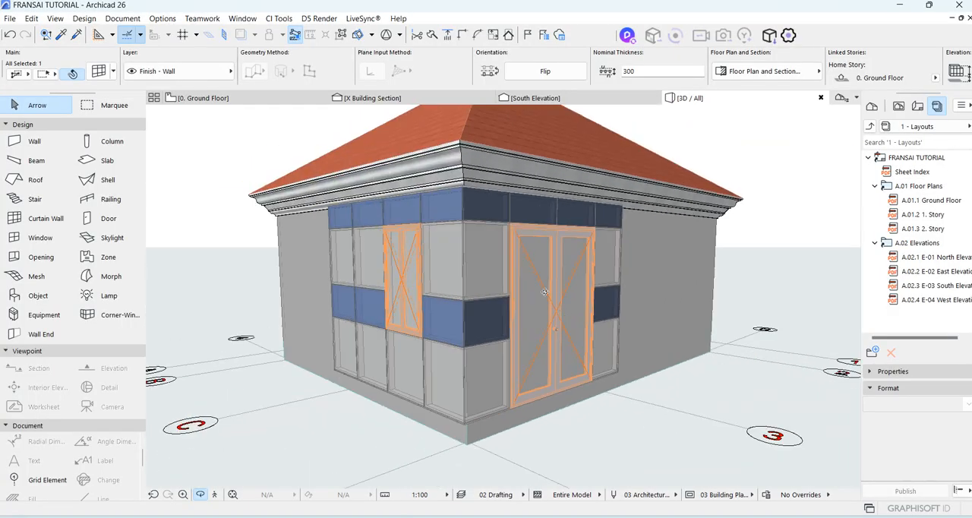
Open the ground floor plan and select the curtain wall around the D/4 corner.
{"action": "left_click", "coordinate": [261, 97]}
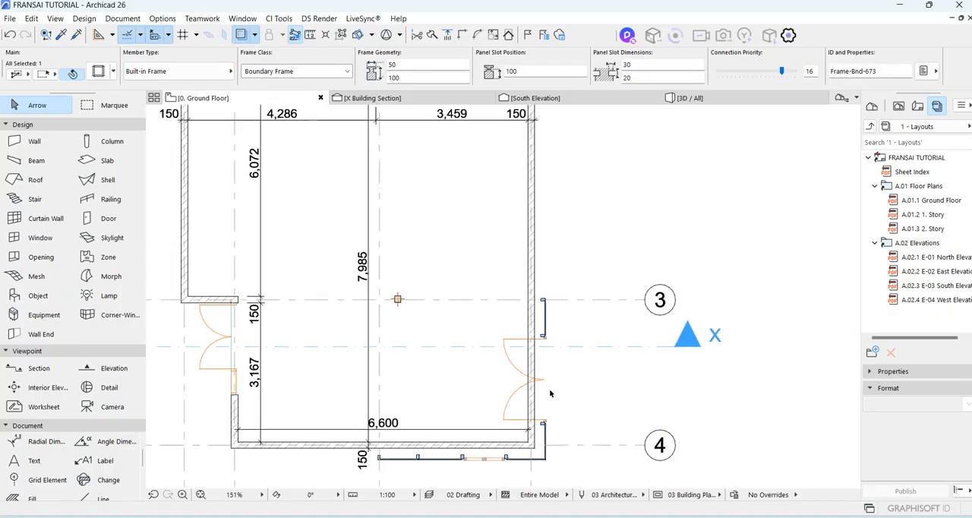
{"action": "scroll", "coordinate": [551, 353], "scroll_direction": "up", "scroll_amount": 5}
{"action": "scroll", "coordinate": [520, 338], "scroll_direction": "down", "scroll_amount": 4}
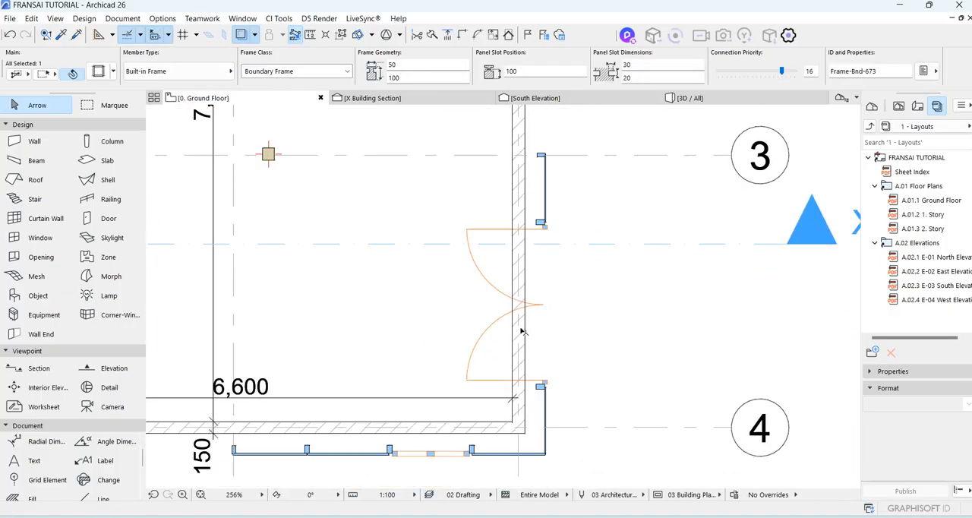
{"action": "scroll", "coordinate": [547, 227], "scroll_direction": "up", "scroll_amount": 5}
{"action": "left_click", "coordinate": [545, 221]}
{"action": "left_click", "coordinate": [550, 218]}
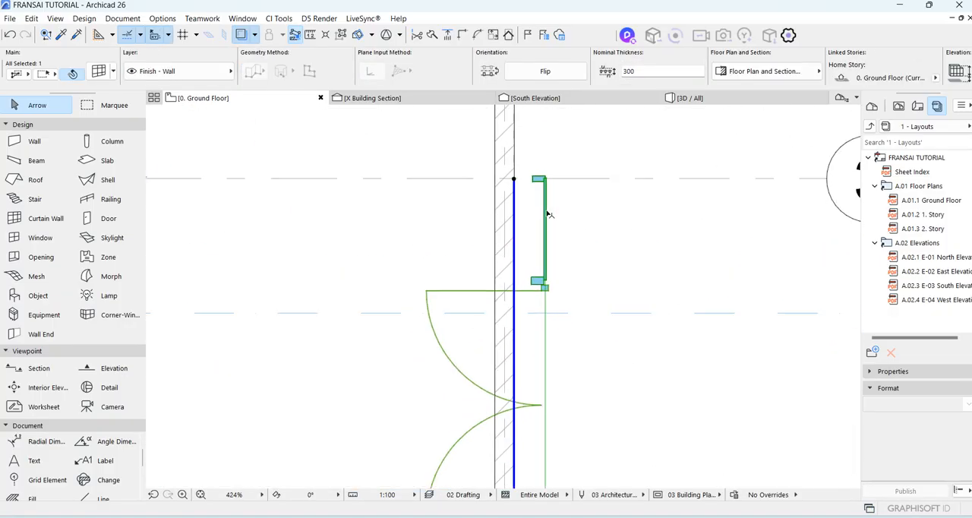
{"action": "scroll", "coordinate": [547, 221], "scroll_direction": "down", "scroll_amount": 4}
{"action": "scroll", "coordinate": [425, 391], "scroll_direction": "up", "scroll_amount": 3}
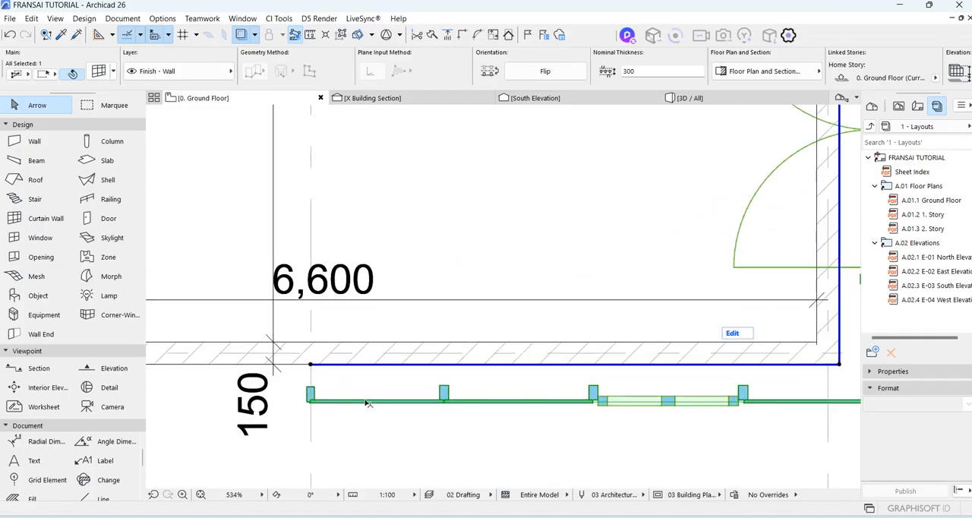
{"action": "left_click", "coordinate": [366, 401]}
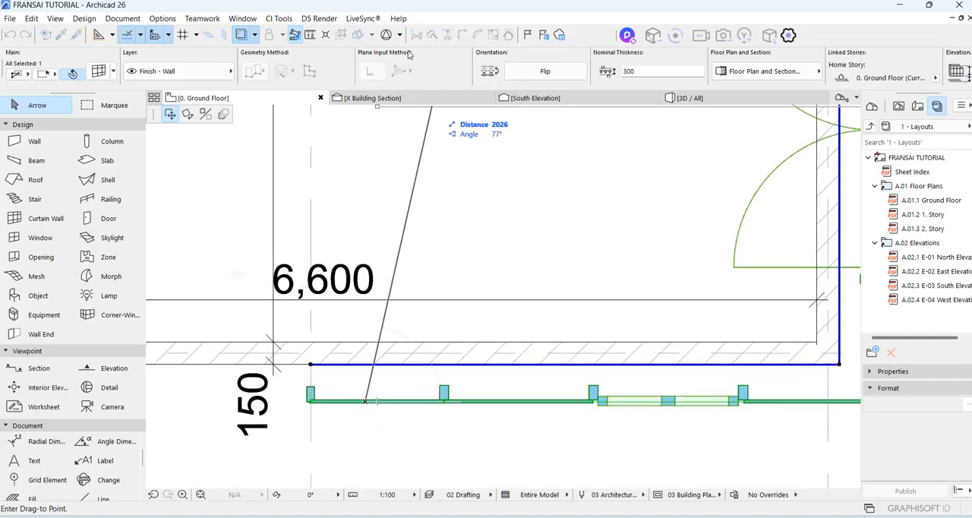
{"action": "key", "text": "Escape"}
{"action": "left_click", "coordinate": [343, 35]}
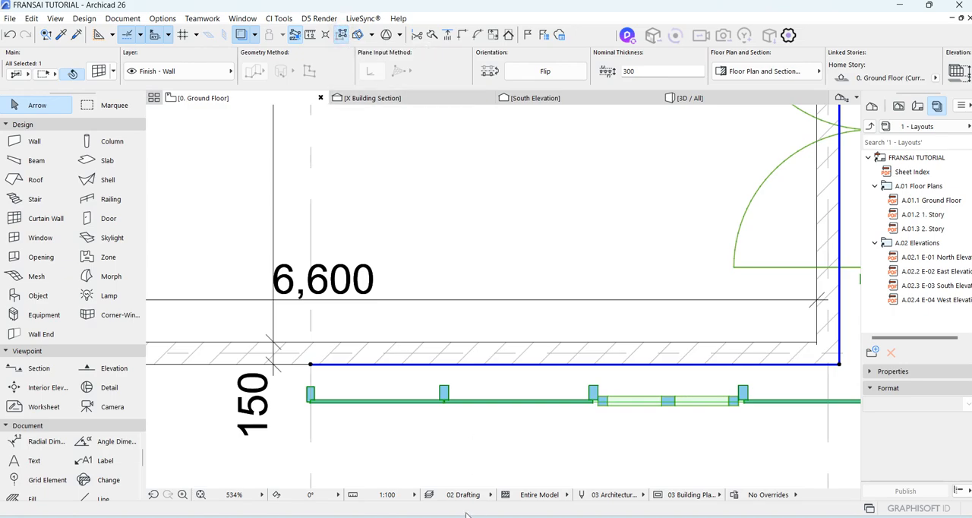
{"action": "left_click", "coordinate": [410, 402]}
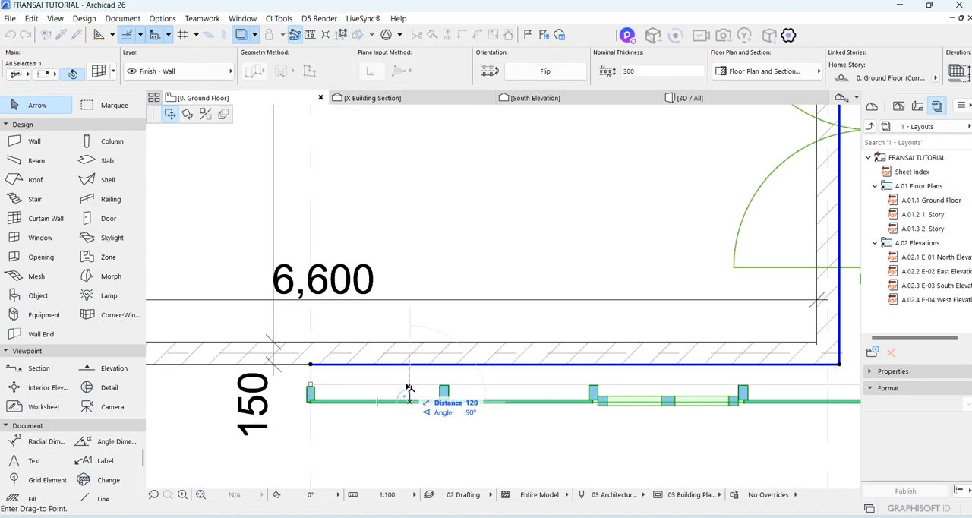
{"action": "key", "text": "Escape"}
Move the whole curtain wall from its corner node diagonally inward by 150 at 135° towards the house walls.
{"action": "middle_click_drag", "start_coordinate": [778, 355], "coordinate": [568, 373]}
{"action": "left_click", "coordinate": [628, 384]}
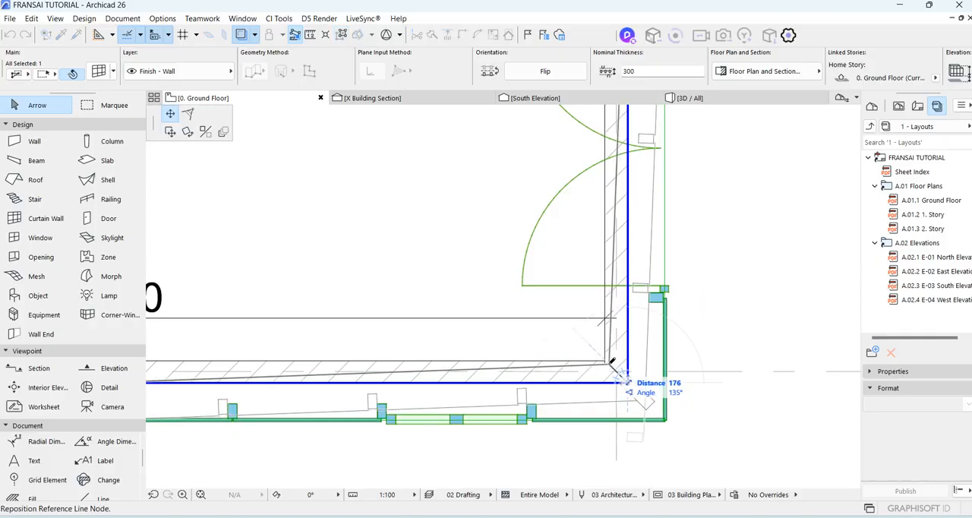
{"action": "left_click", "coordinate": [170, 130]}
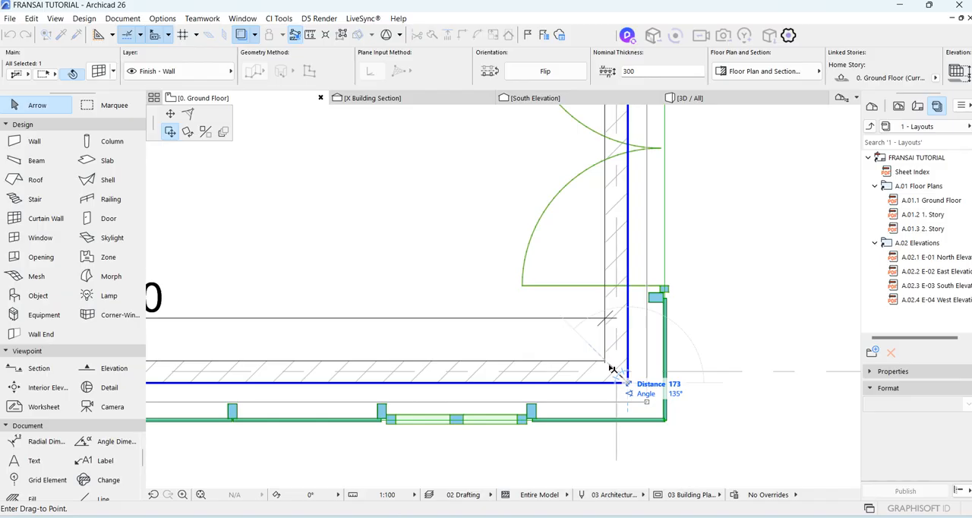
{"action": "type", "text": "150"}
{"action": "key", "text": "Return"}
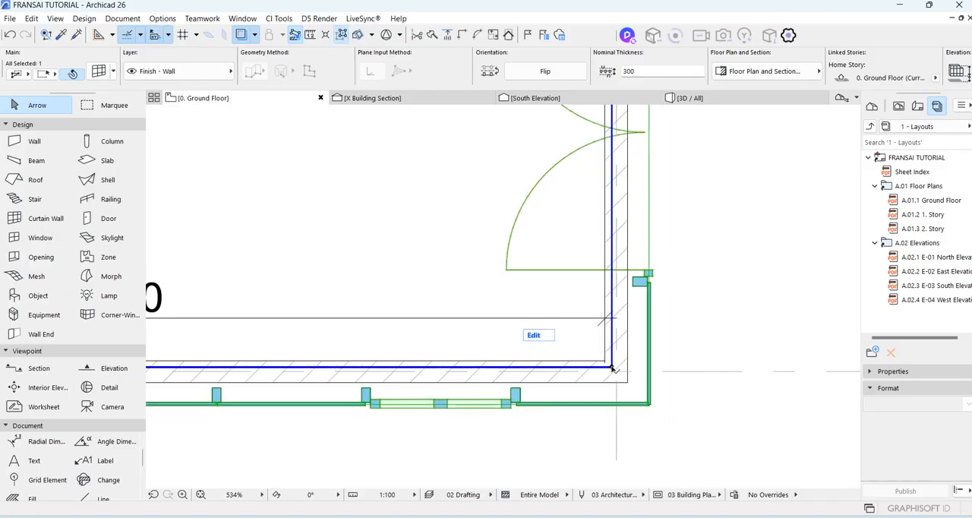
Move the curtain wall diagonally inward again until its frames meet the walls' outer faces, and deselect it.
{"action": "scroll", "coordinate": [627, 383], "scroll_direction": "down", "scroll_amount": 3}
{"action": "scroll", "coordinate": [627, 384], "scroll_direction": "up", "scroll_amount": 6}
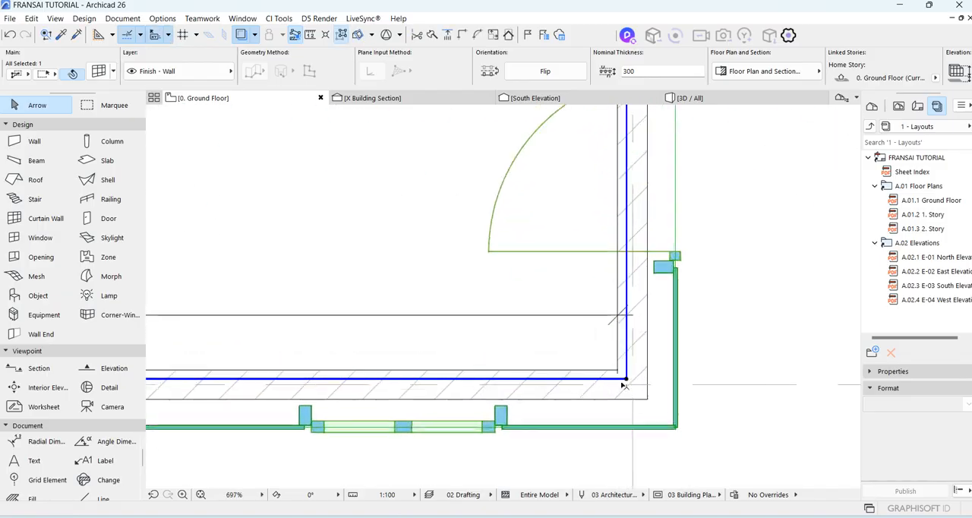
{"action": "left_click", "coordinate": [622, 379]}
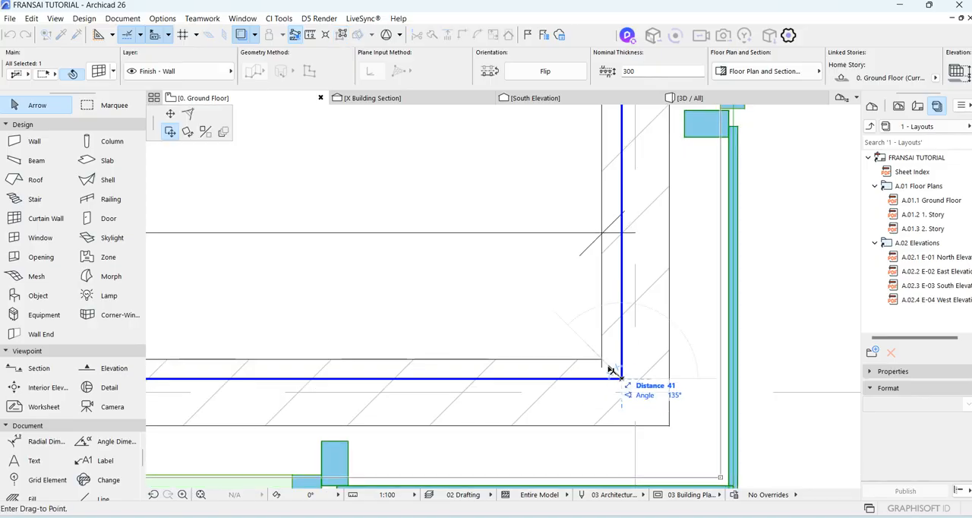
{"action": "key", "text": "Return"}
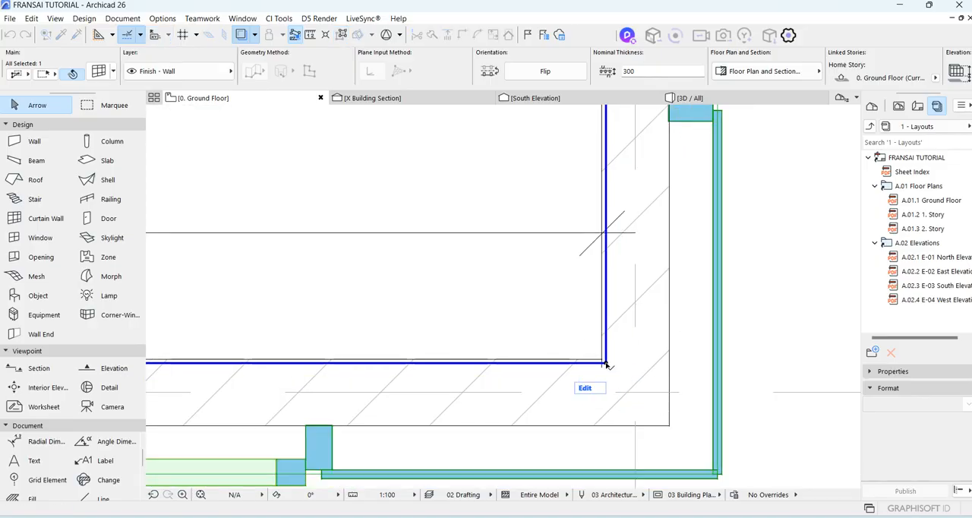
{"action": "scroll", "coordinate": [612, 374], "scroll_direction": "down", "scroll_amount": 8}
{"action": "left_click", "coordinate": [694, 313]}
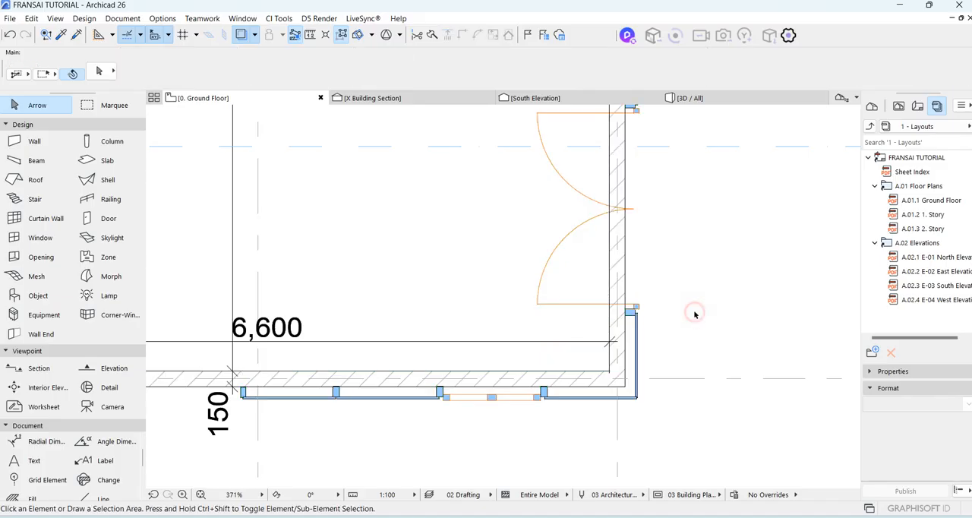
Shorten the brick wall behind the double door by moving its corner end to grid line 3.
{"action": "scroll", "coordinate": [624, 329], "scroll_direction": "up", "scroll_amount": 2}
{"action": "scroll", "coordinate": [579, 288], "scroll_direction": "down", "scroll_amount": 2}
{"action": "scroll", "coordinate": [512, 302], "scroll_direction": "up", "scroll_amount": 2}
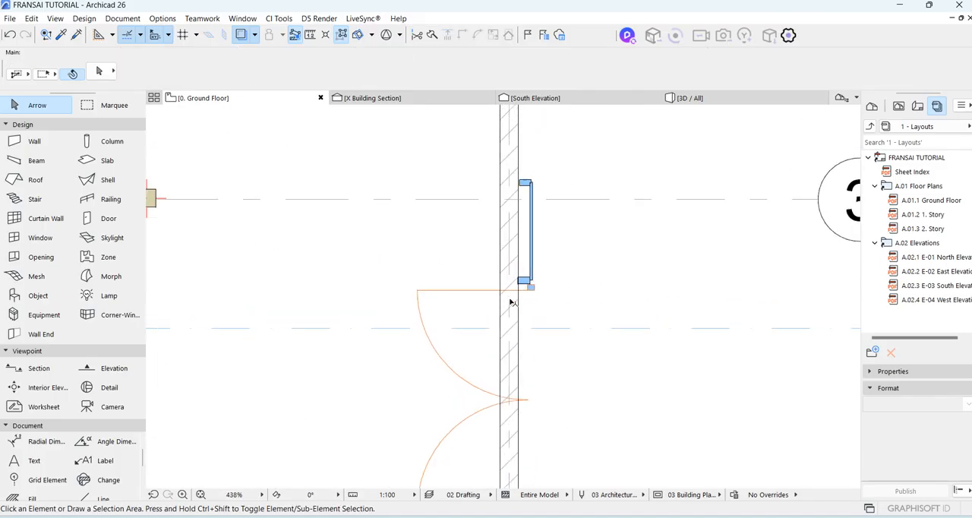
{"action": "left_click", "coordinate": [506, 306]}
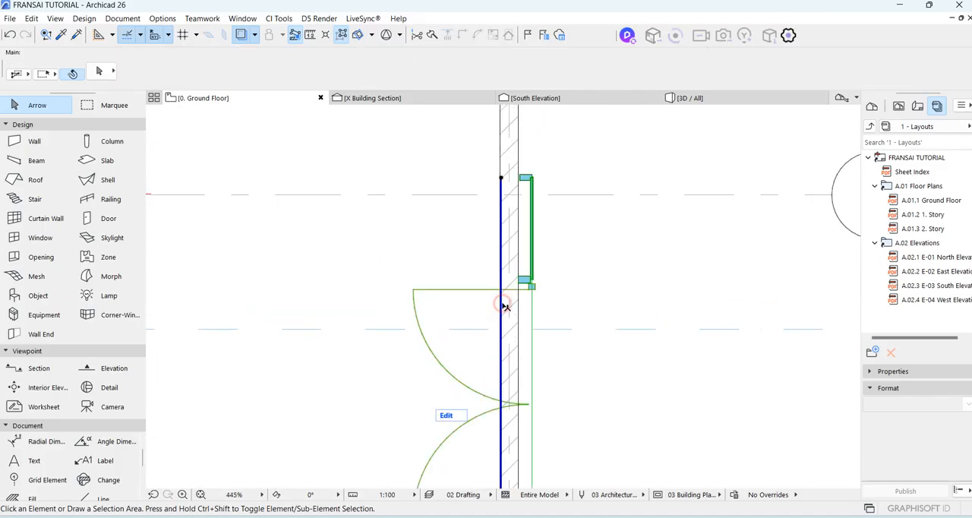
{"action": "left_click", "coordinate": [519, 222]}
{"action": "scroll", "coordinate": [521, 220], "scroll_direction": "down", "scroll_amount": 5}
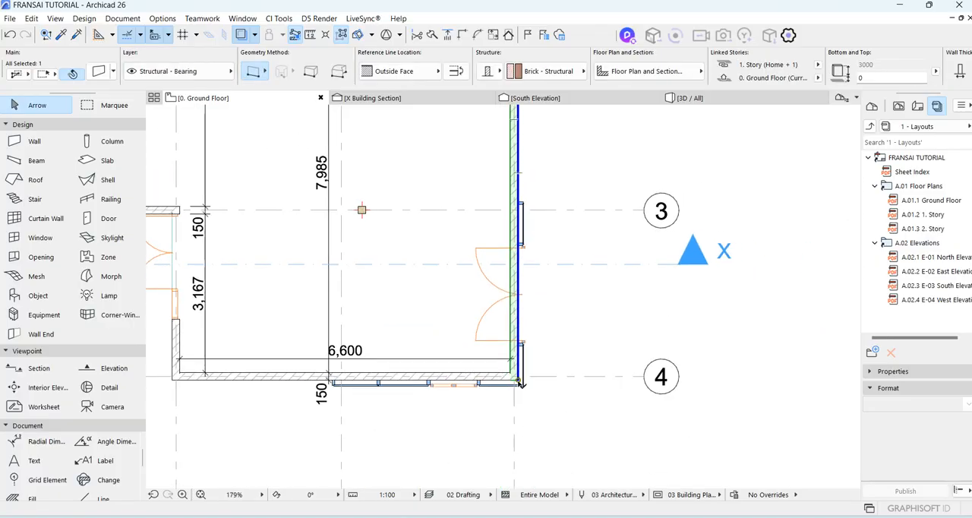
{"action": "left_click", "coordinate": [519, 380]}
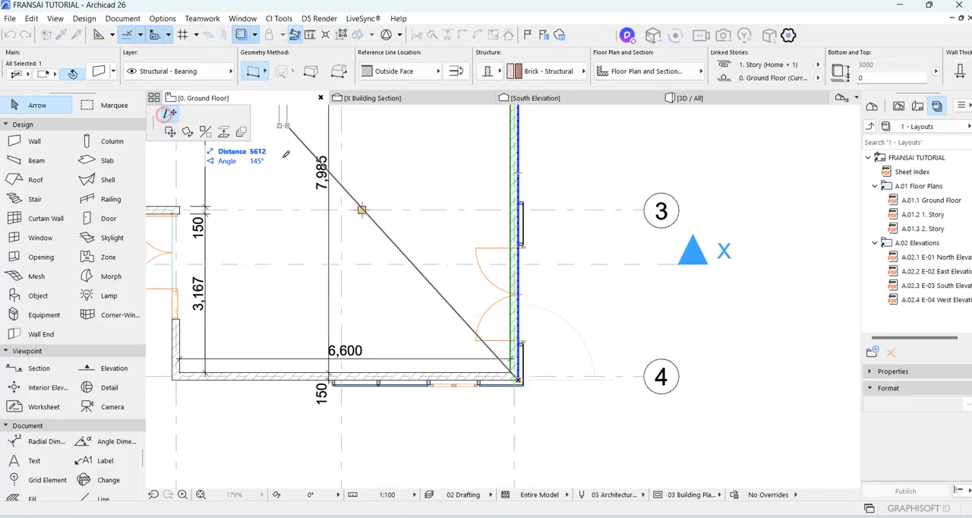
{"action": "scroll", "coordinate": [521, 212], "scroll_direction": "up", "scroll_amount": 4}
{"action": "scroll", "coordinate": [522, 206], "scroll_direction": "up", "scroll_amount": 1}
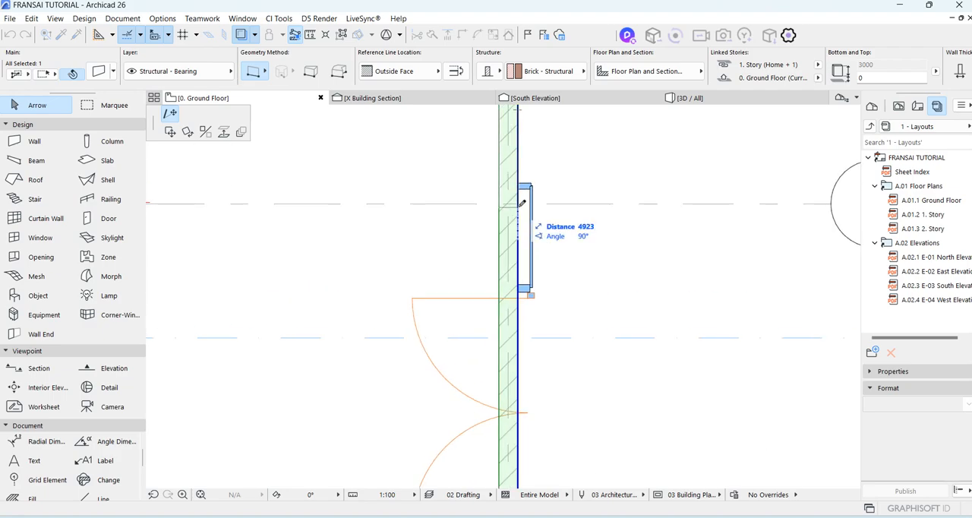
{"action": "left_click", "coordinate": [524, 202]}
Shorten the brick wall behind the double window by moving its corner end to grid line C, and deselect it.
{"action": "scroll", "coordinate": [574, 199], "scroll_direction": "down", "scroll_amount": 3}
{"action": "scroll", "coordinate": [471, 283], "scroll_direction": "up", "scroll_amount": 6}
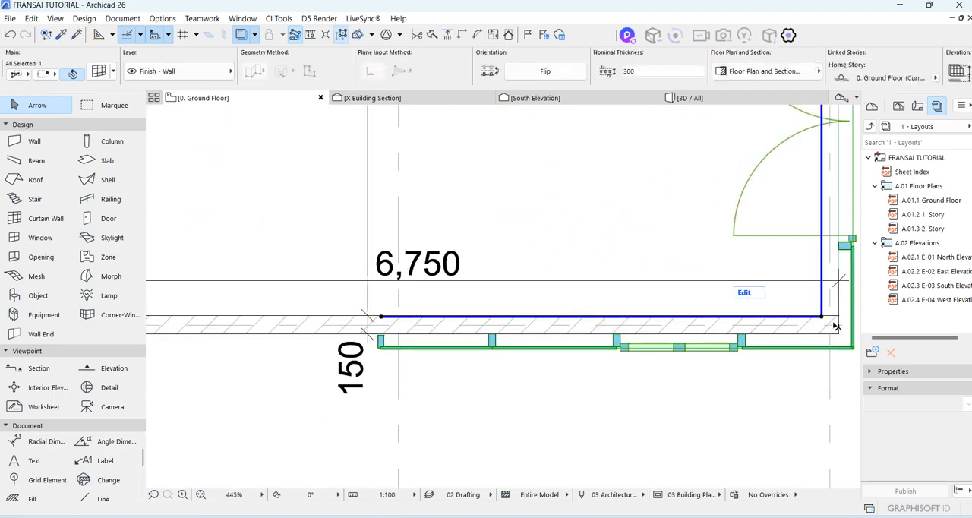
{"action": "left_click", "coordinate": [837, 335]}
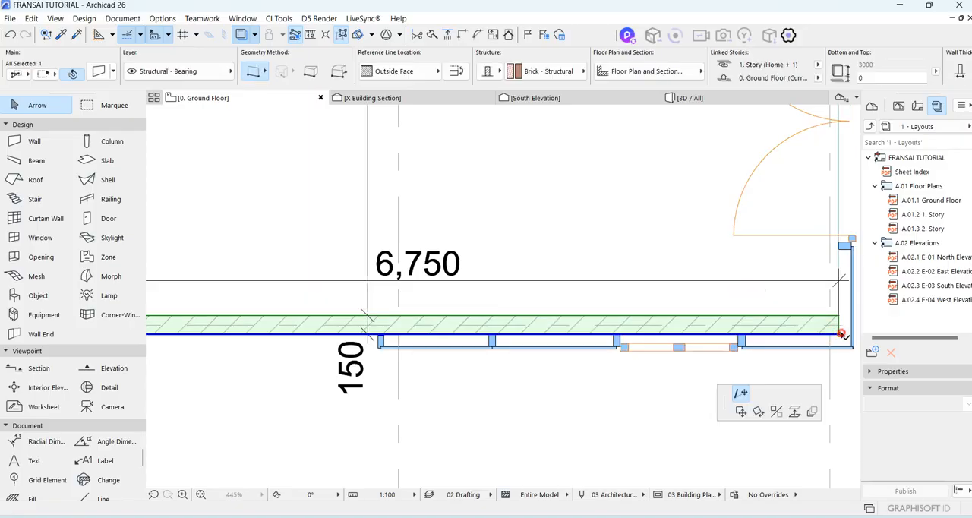
{"action": "left_click", "coordinate": [400, 334]}
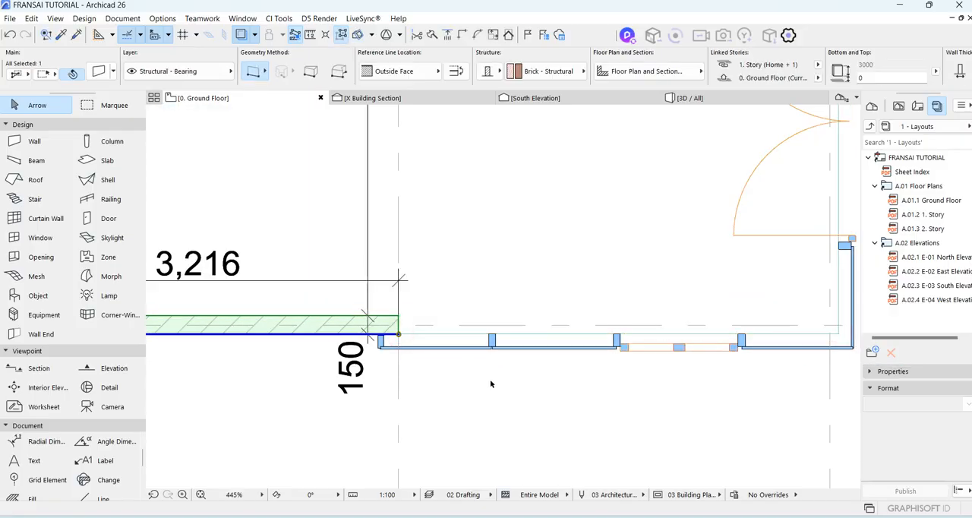
{"action": "left_click", "coordinate": [490, 382]}
Examine the curtain wall, its door and window, and the opened corner in 3D from outside, inside and above.
{"action": "left_click", "coordinate": [691, 97]}
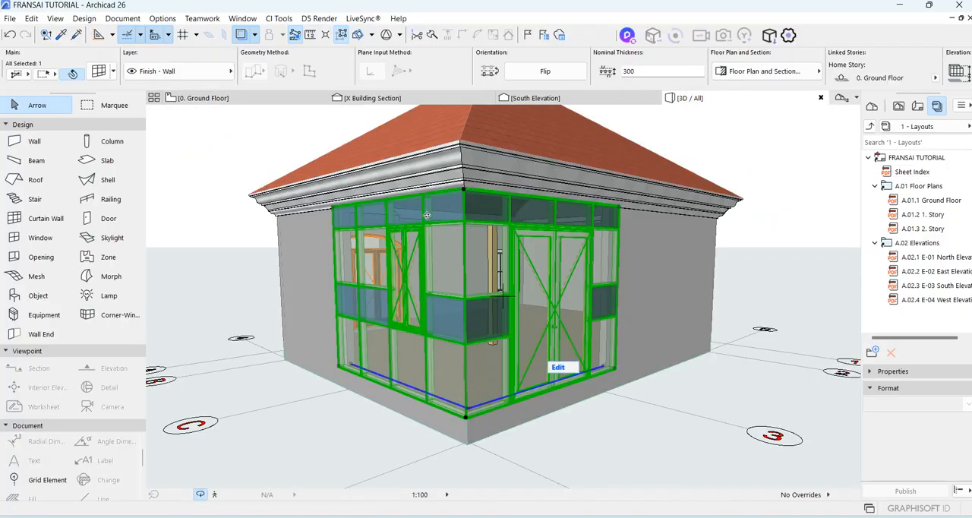
{"action": "left_click", "coordinate": [457, 244]}
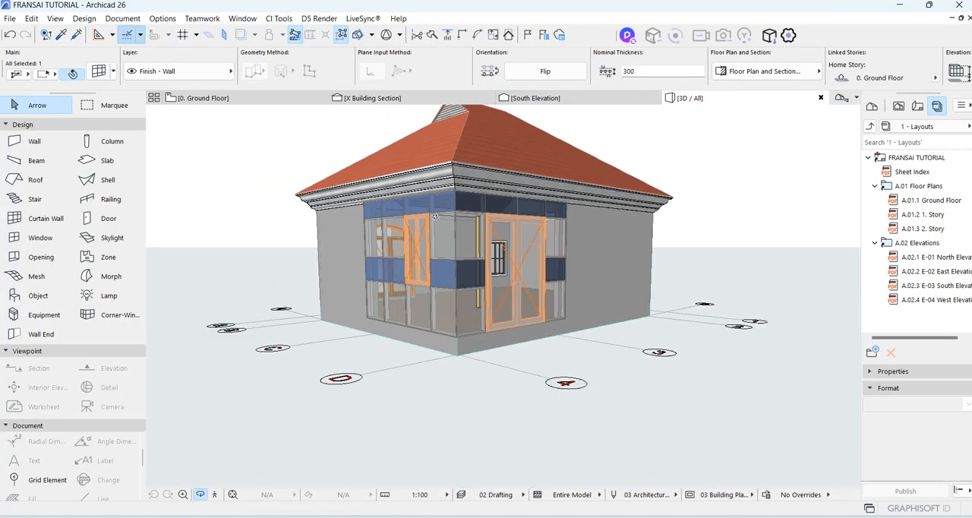
{"action": "middle_click_drag", "start_coordinate": [457, 244], "coordinate": [442, 255], "text": "shift"}
{"action": "middle_click_drag", "start_coordinate": [610, 291], "coordinate": [665, 276], "text": "shift"}
{"action": "middle_click_drag", "start_coordinate": [314, 278], "coordinate": [479, 260], "text": "shift"}
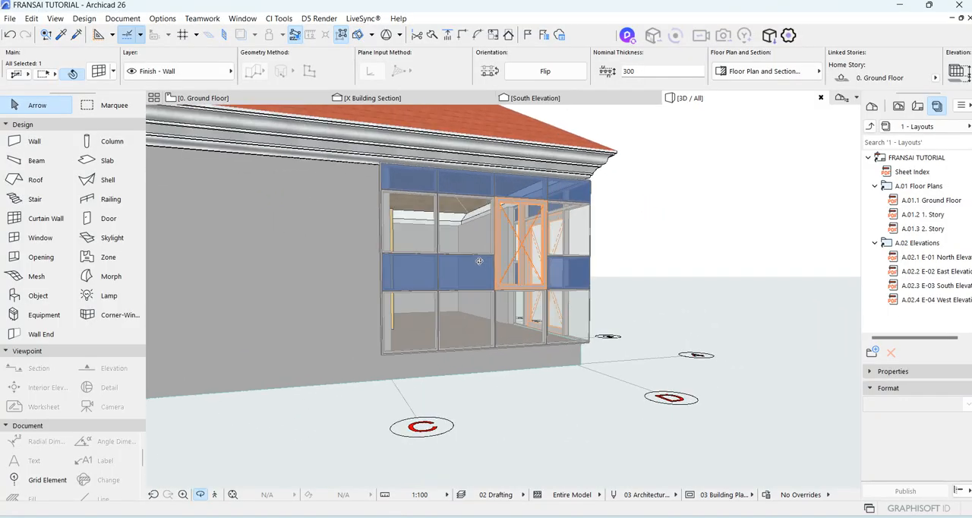
{"action": "scroll", "coordinate": [476, 261], "scroll_direction": "up", "scroll_amount": 5}
{"action": "scroll", "coordinate": [433, 256], "scroll_direction": "up", "scroll_amount": 5}
{"action": "middle_click_drag", "start_coordinate": [347, 281], "coordinate": [694, 275], "text": "shift"}
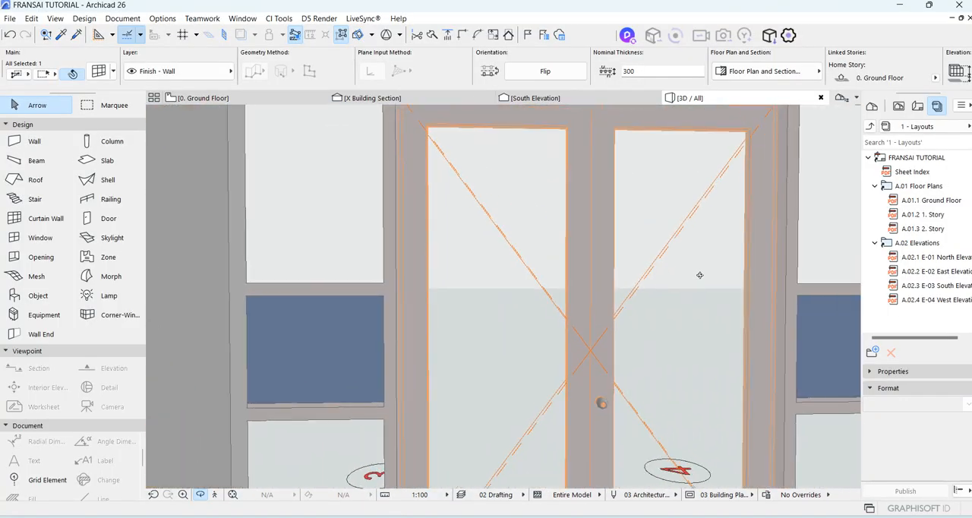
{"action": "scroll", "coordinate": [596, 279], "scroll_direction": "down", "scroll_amount": 5}
{"action": "middle_click_drag", "start_coordinate": [596, 279], "coordinate": [451, 280], "text": "shift"}
{"action": "scroll", "coordinate": [657, 303], "scroll_direction": "down", "scroll_amount": 5}
{"action": "middle_click_drag", "start_coordinate": [319, 295], "coordinate": [497, 294], "text": "shift"}
{"action": "middle_click_drag", "start_coordinate": [625, 273], "coordinate": [238, 250], "text": "shift"}
{"action": "middle_click_drag", "start_coordinate": [578, 281], "coordinate": [326, 290], "text": "shift"}
{"action": "scroll", "coordinate": [583, 280], "scroll_direction": "down", "scroll_amount": 7}
{"action": "scroll", "coordinate": [546, 243], "scroll_direction": "up", "scroll_amount": 2}
{"action": "scroll", "coordinate": [545, 243], "scroll_direction": "up", "scroll_amount": 2}
{"action": "middle_click_drag", "start_coordinate": [546, 243], "coordinate": [440, 287], "text": "shift"}
{"action": "scroll", "coordinate": [550, 268], "scroll_direction": "down", "scroll_amount": 6}
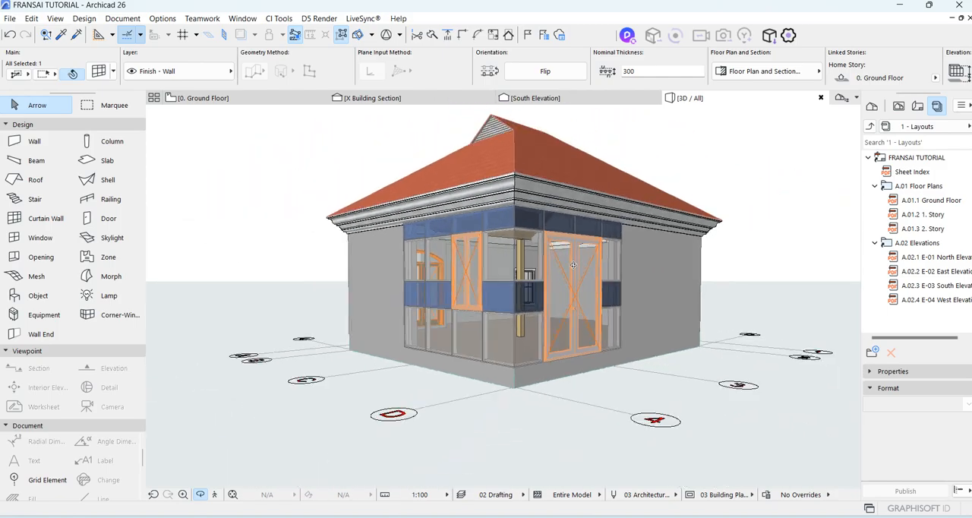
{"action": "middle_click_drag", "start_coordinate": [617, 215], "coordinate": [584, 294], "text": "shift"}
{"action": "scroll", "coordinate": [520, 303], "scroll_direction": "up", "scroll_amount": 2}
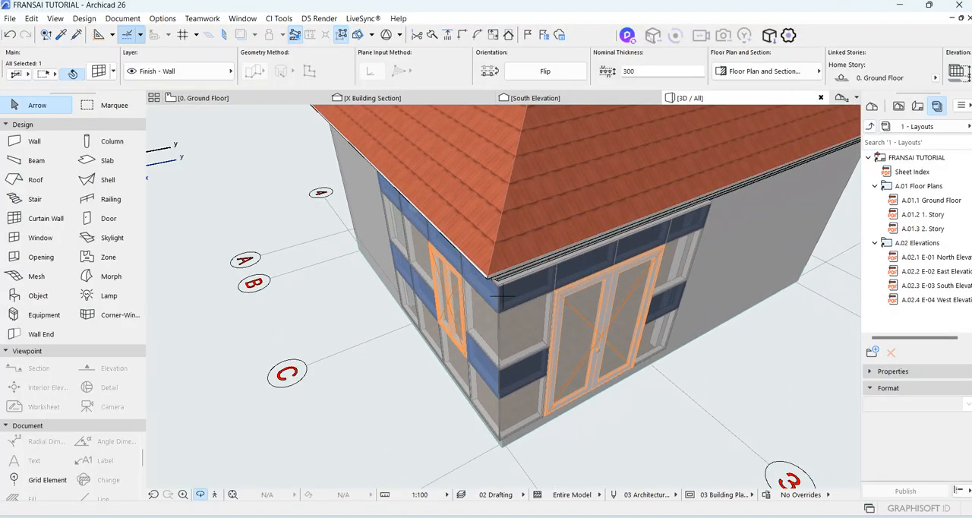